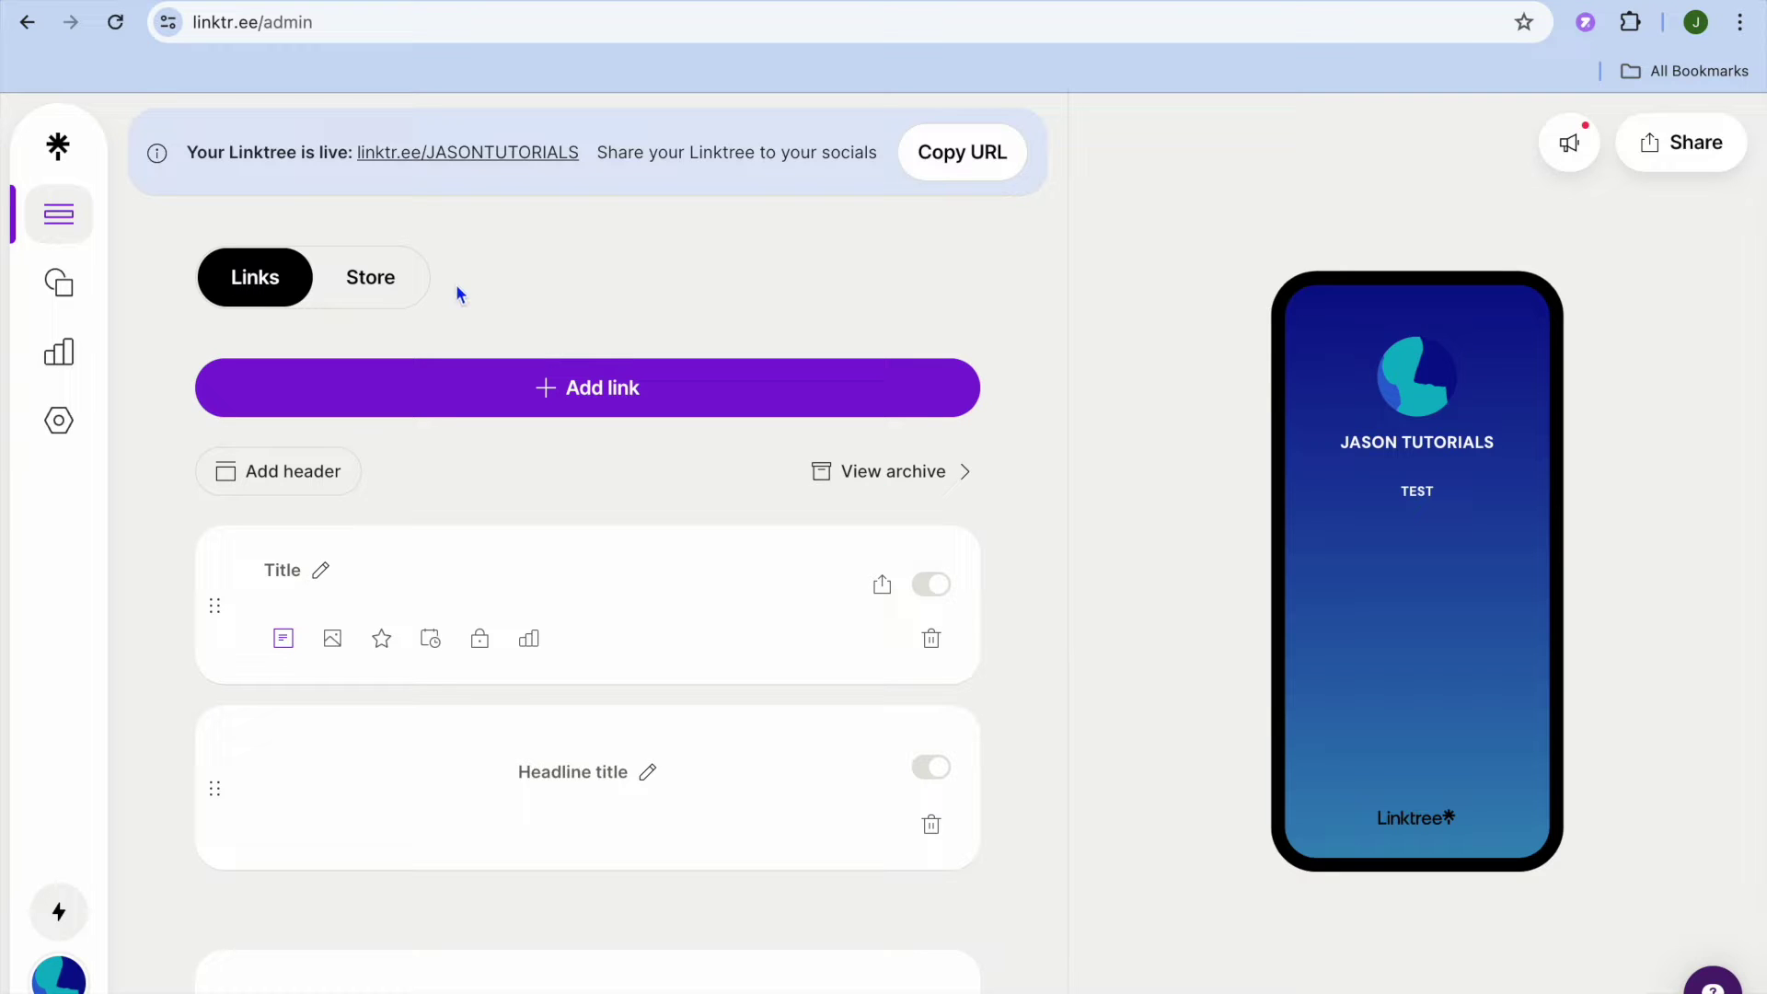
- Switch from the Linktree admin page to the gumroad.com browser tab
click(410, 5)
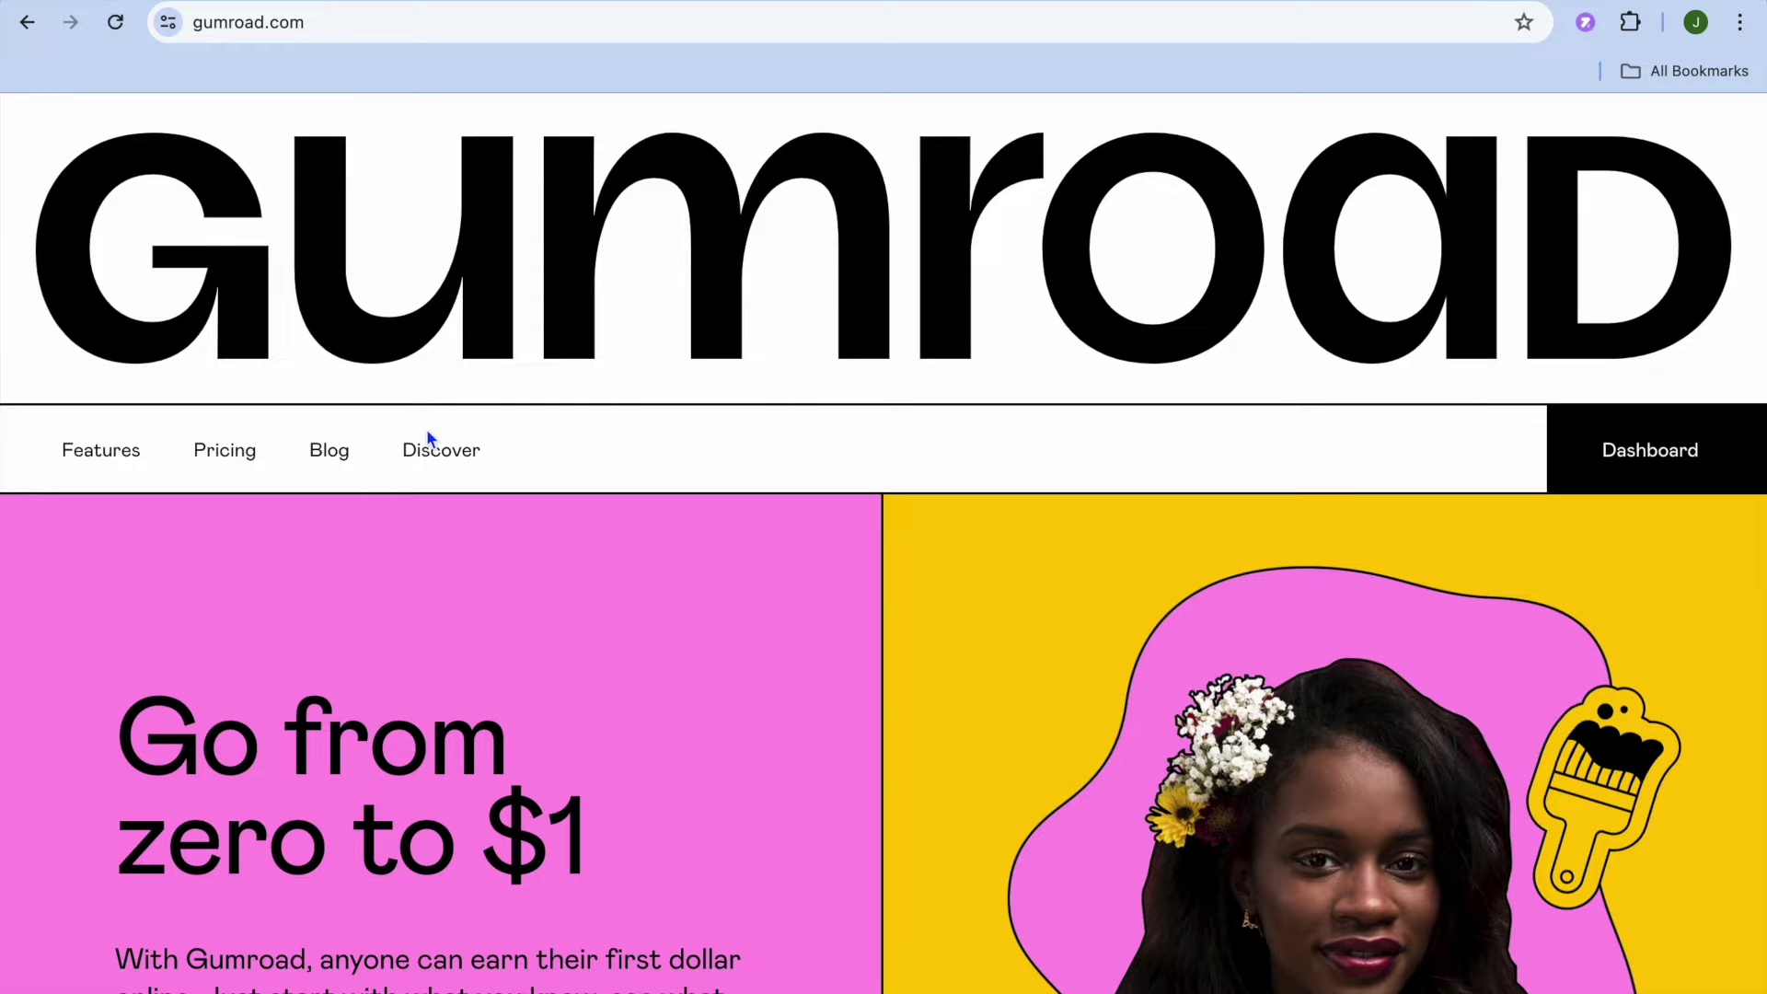
- View Gumroad's pricing page, highlight the '10% flat' fee headline, then go to the dashboard
click(219, 453)
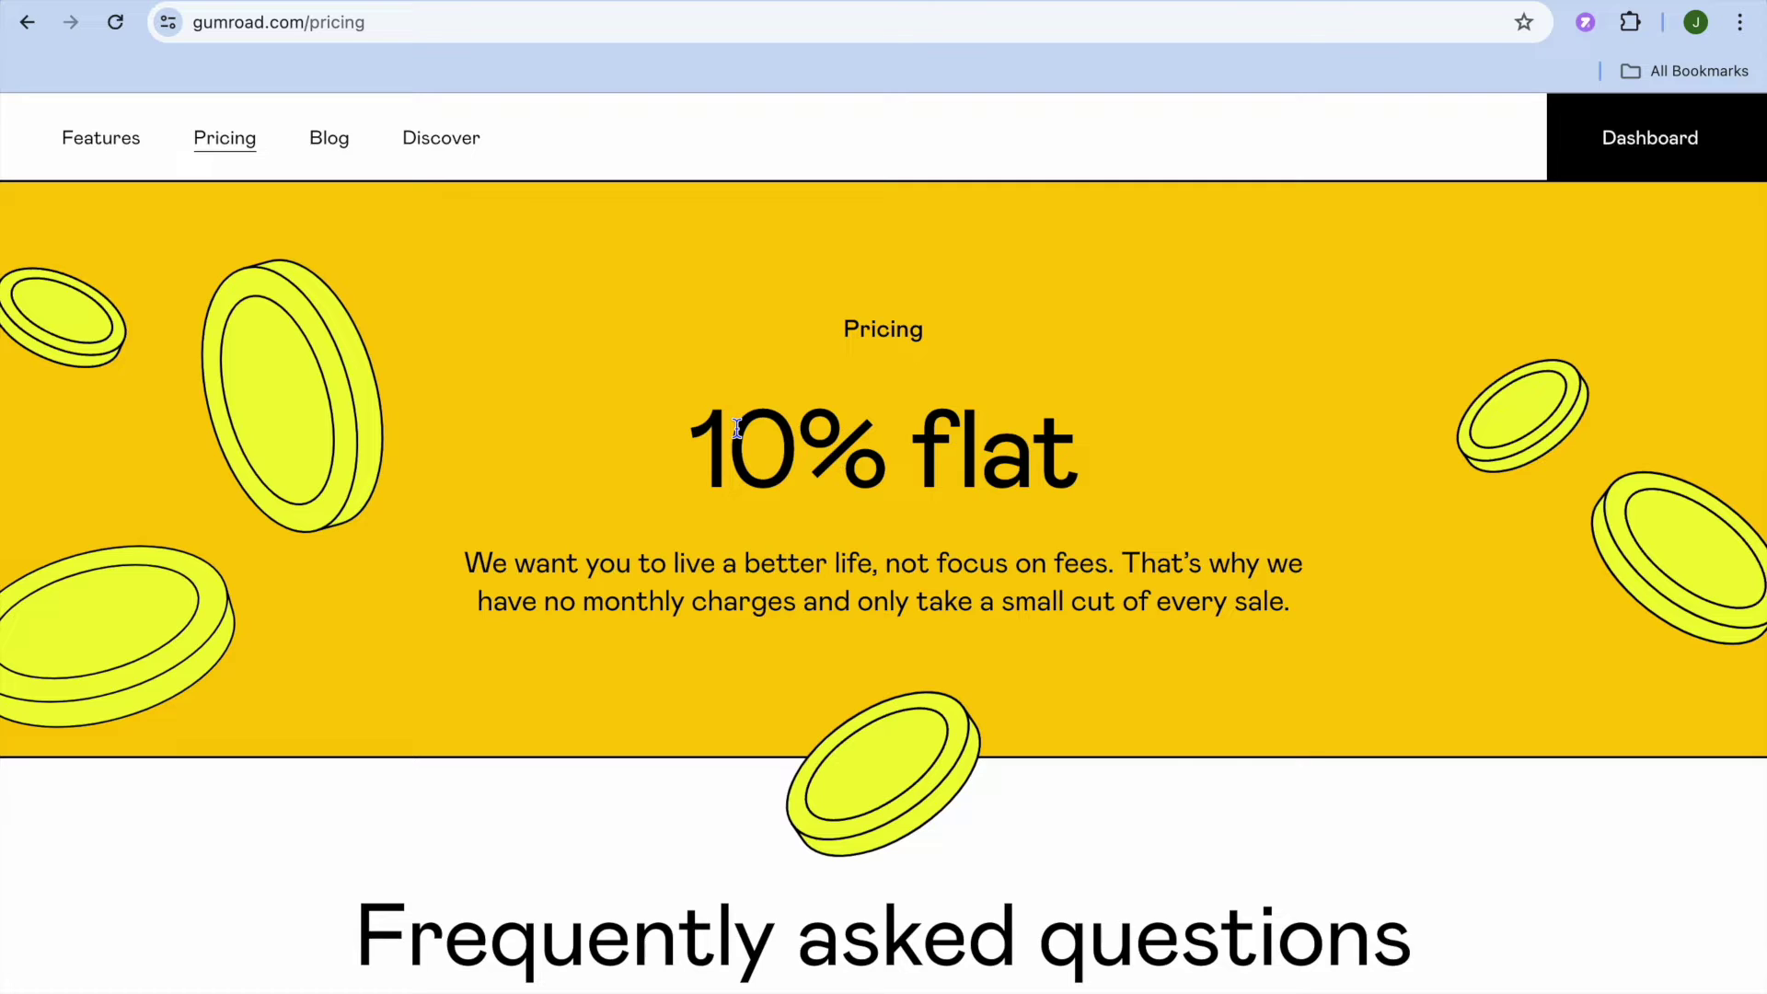
drag(695, 434, 1046, 449)
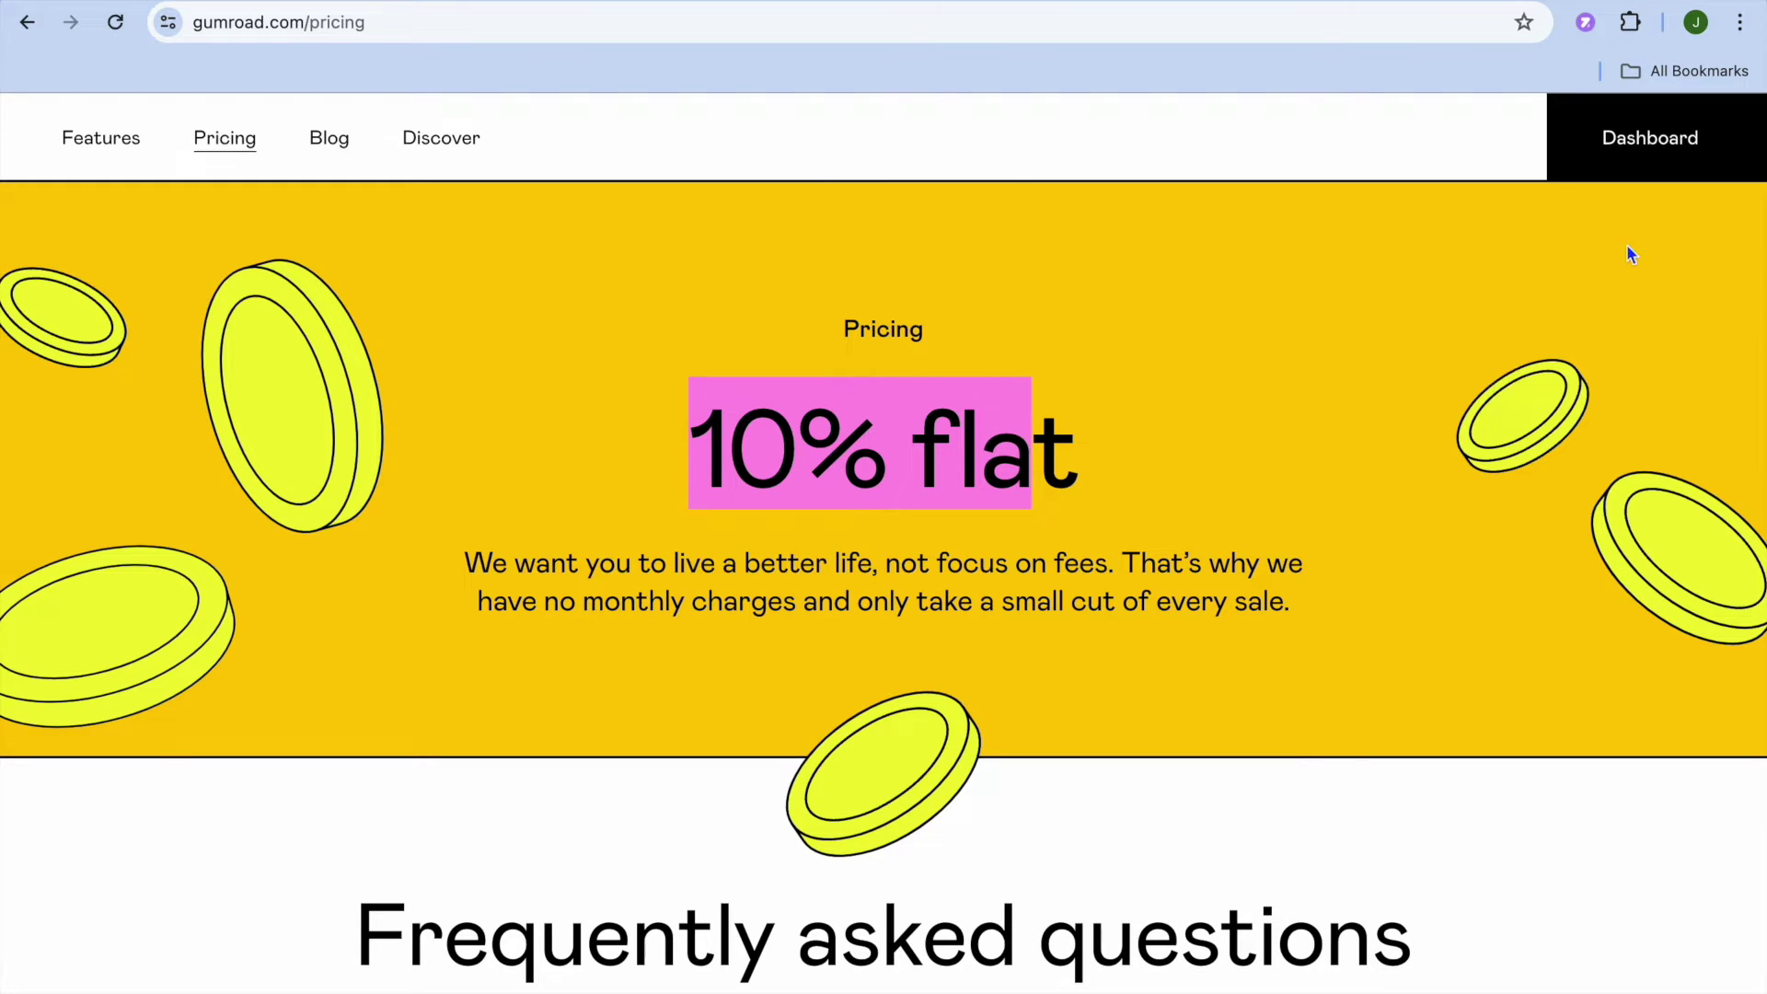
click(1650, 147)
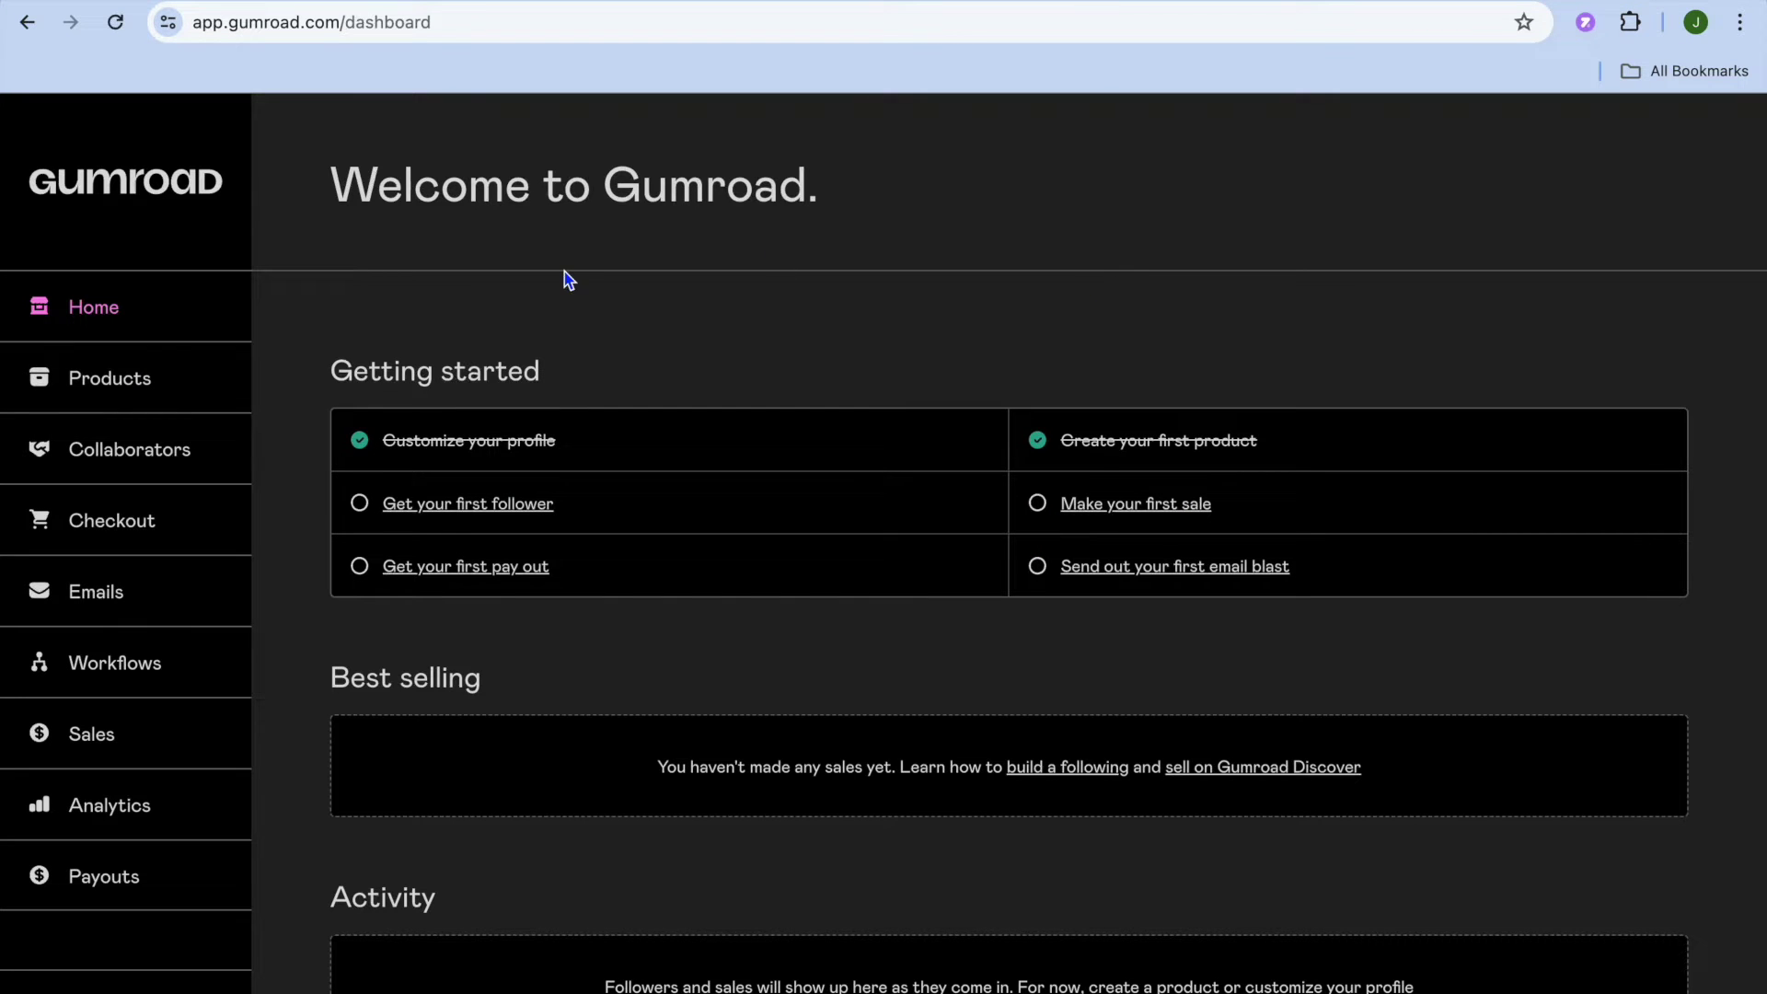
- From Products, create a Digital product named 'TEST' priced at 8 and proceed to Customize
click(124, 393)
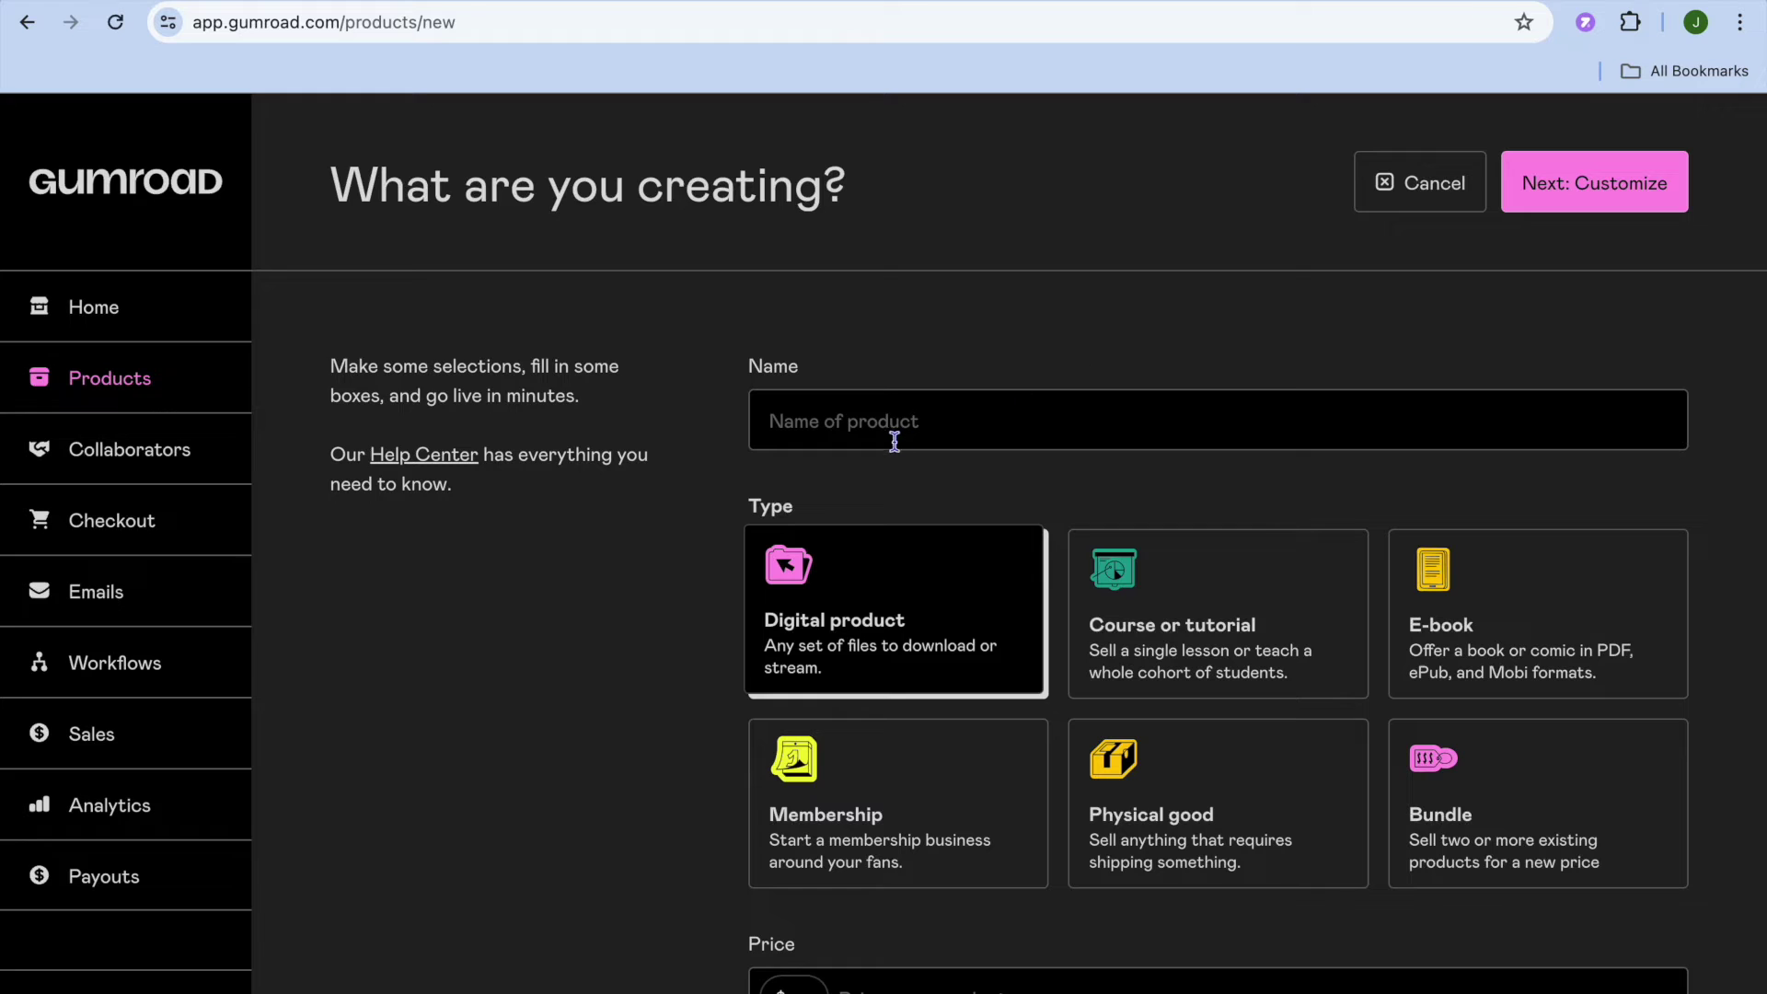
click(880, 431)
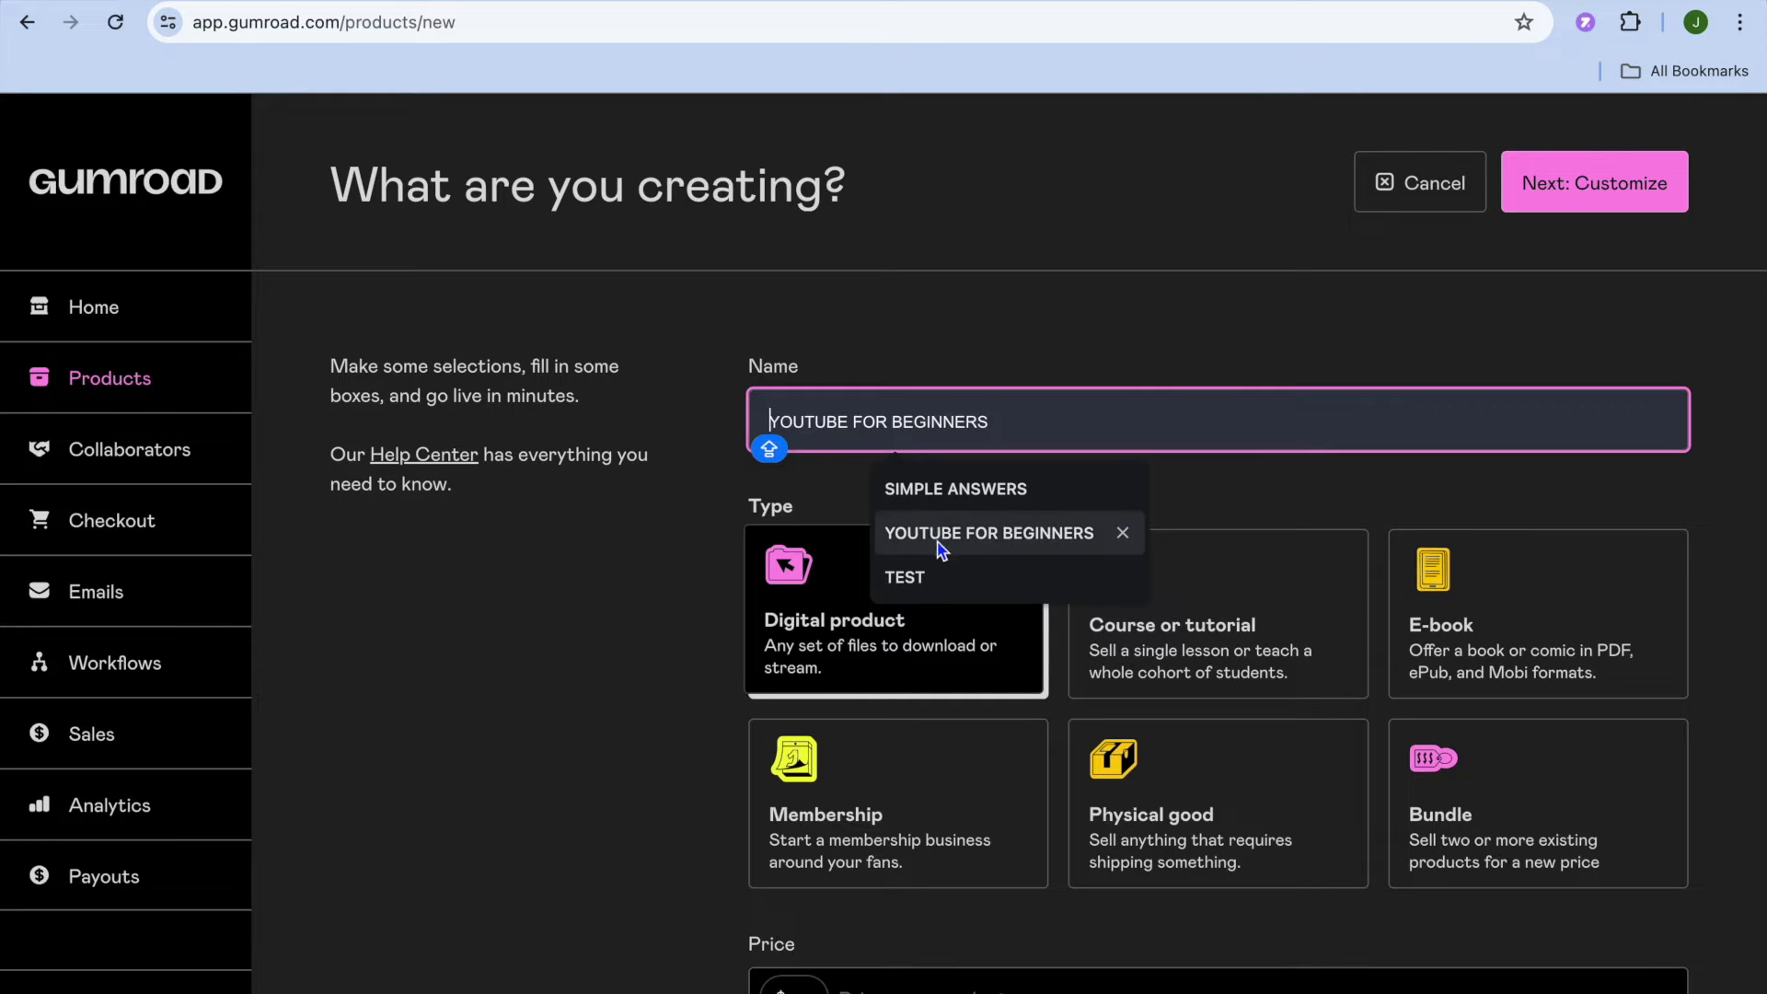
click(927, 577)
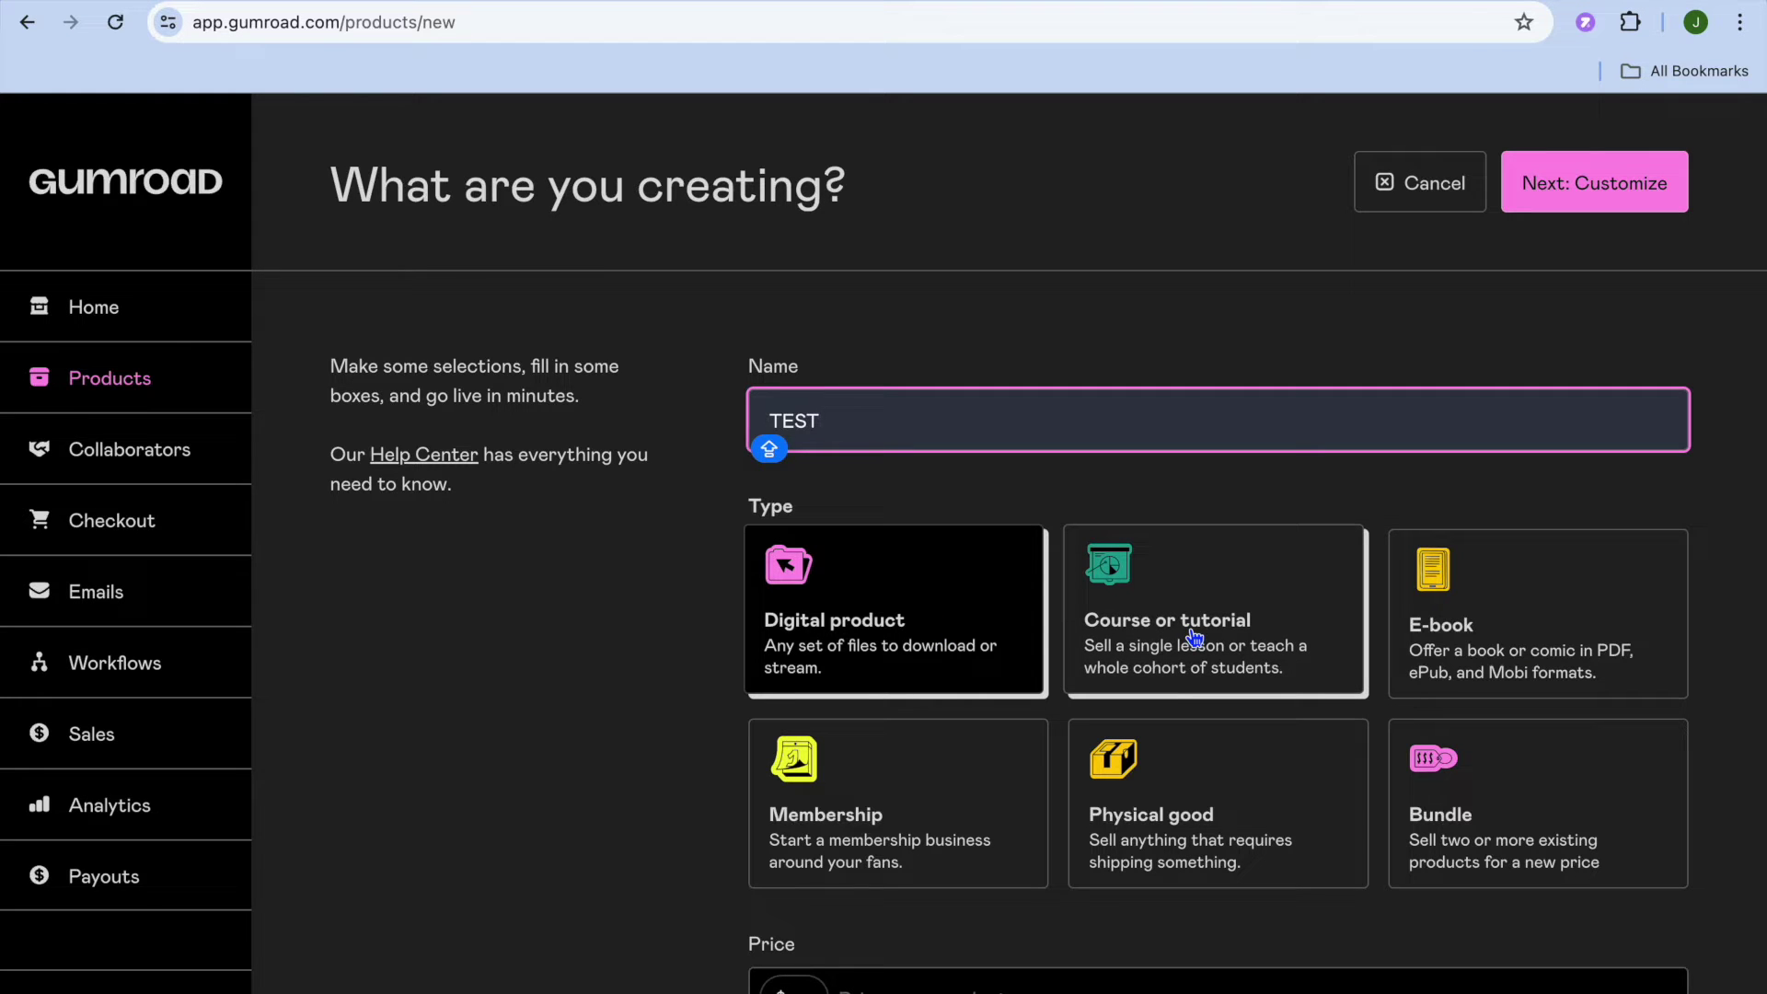
scroll(1193, 637, down, 1)
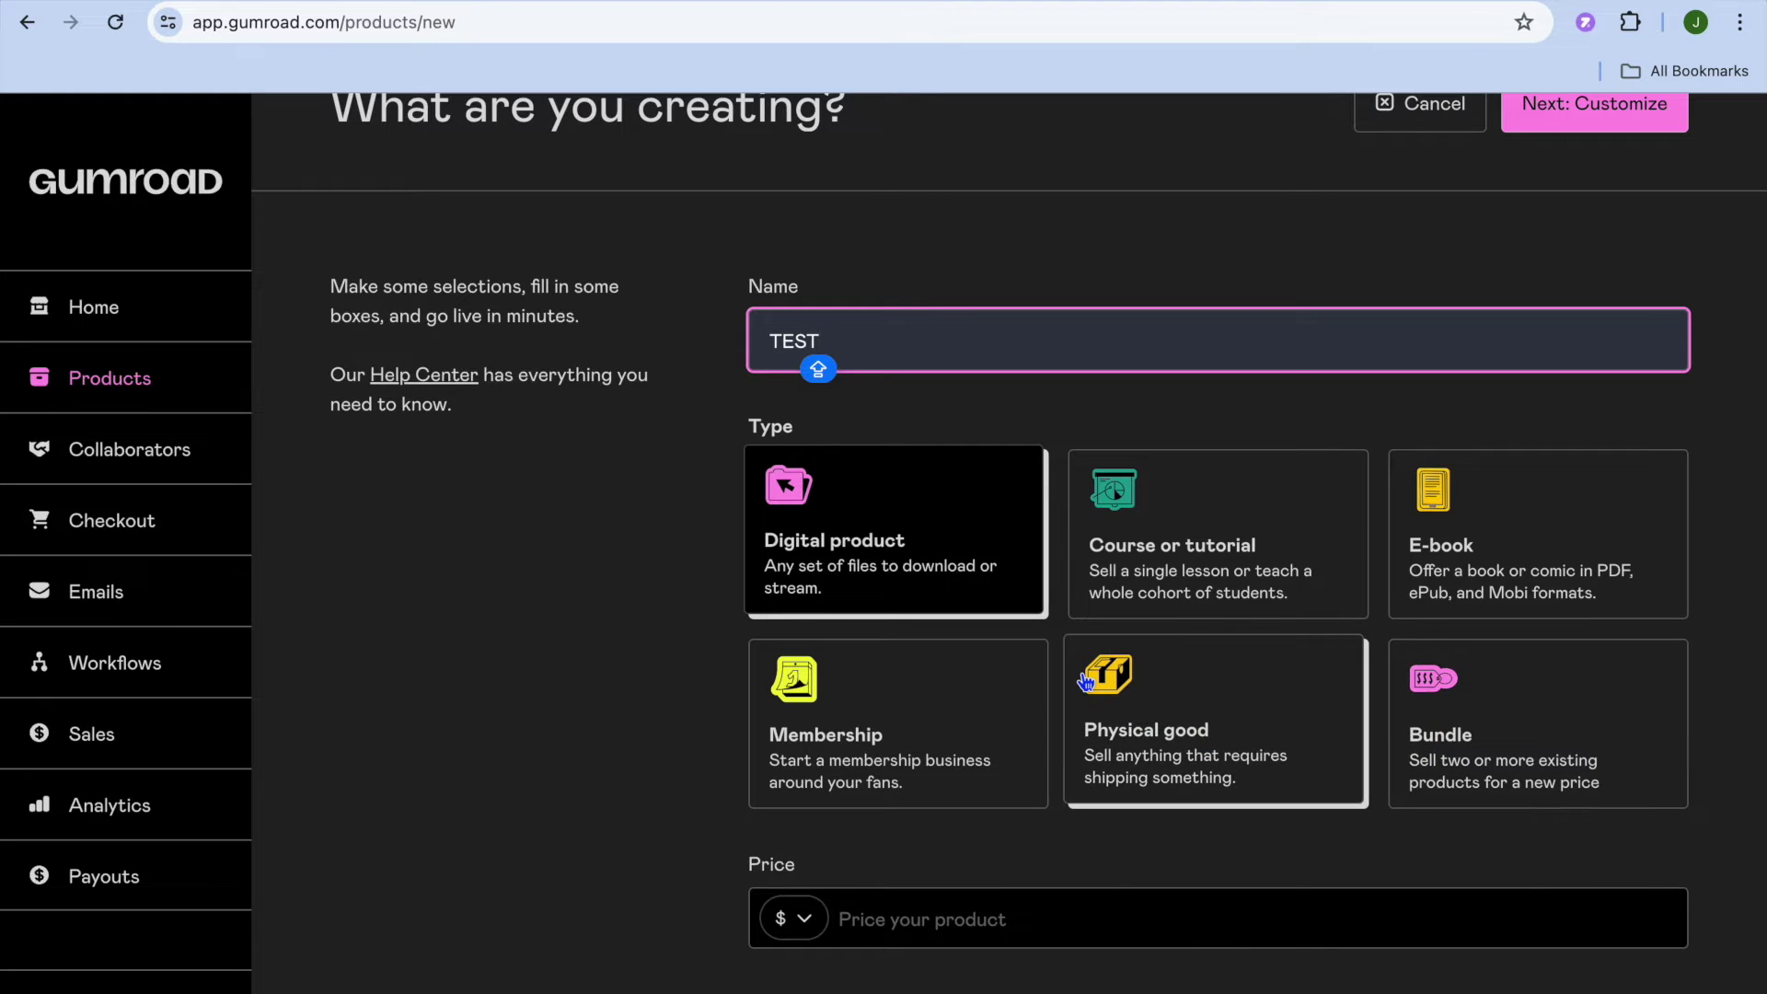
click(917, 566)
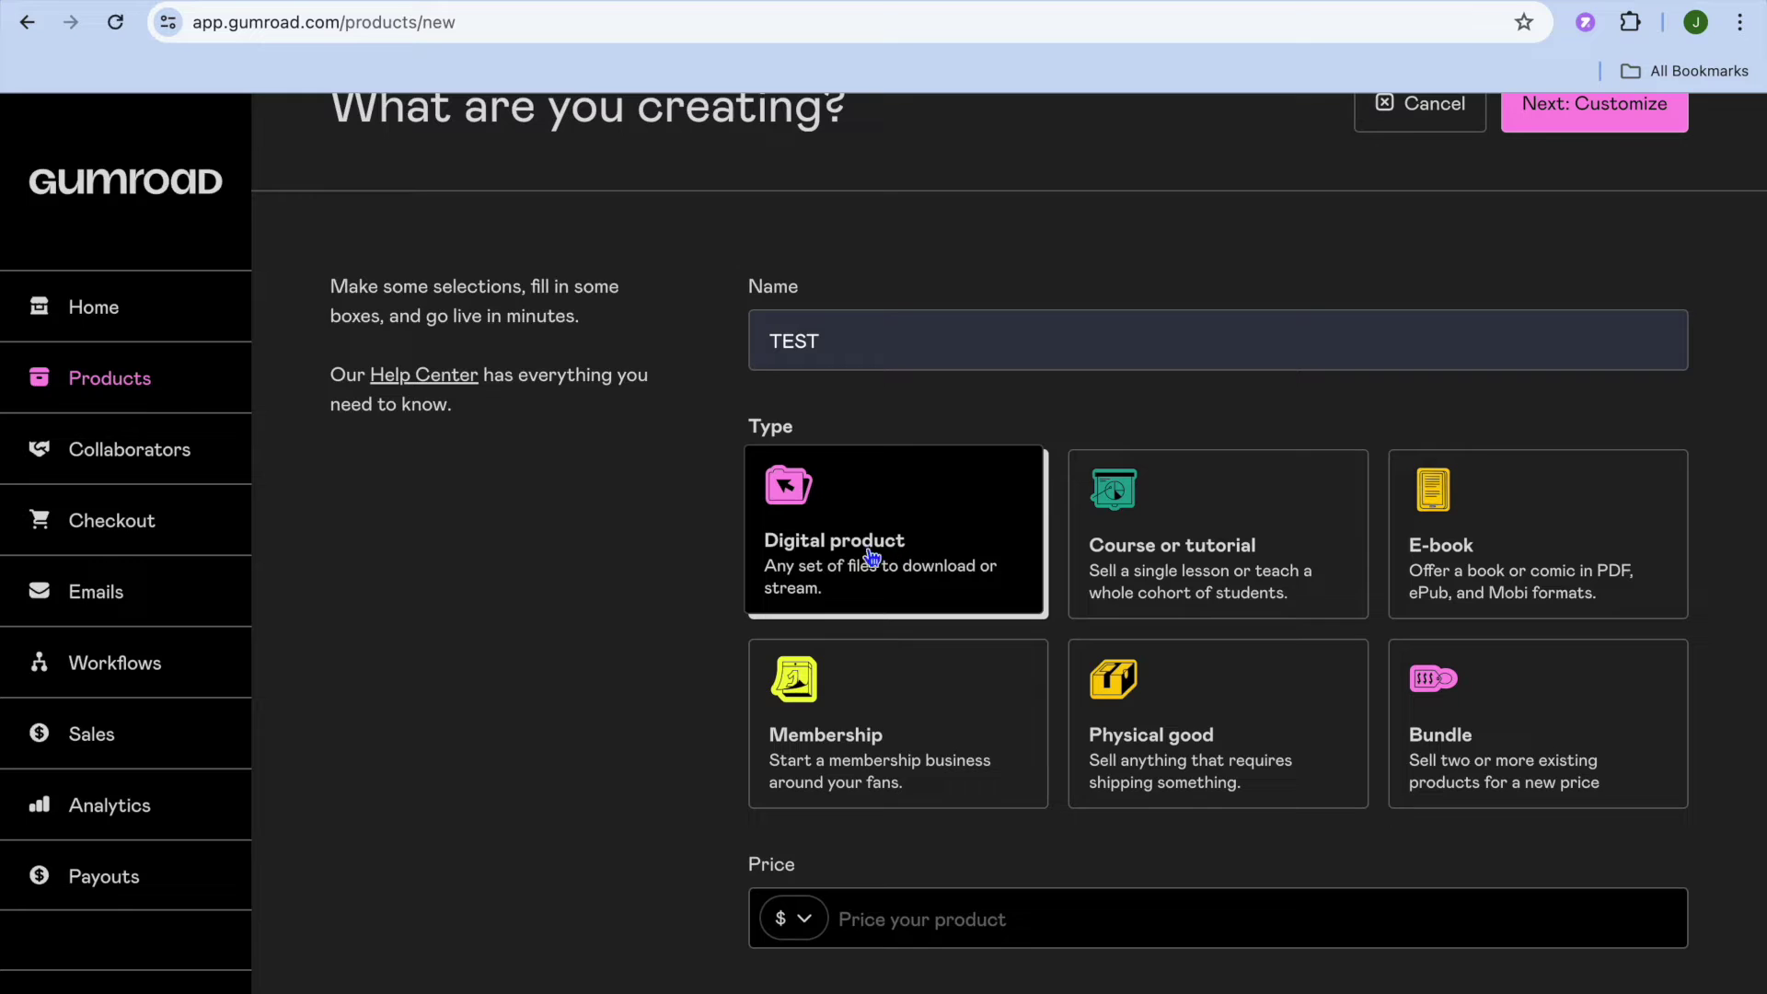
click(903, 918)
text(8)
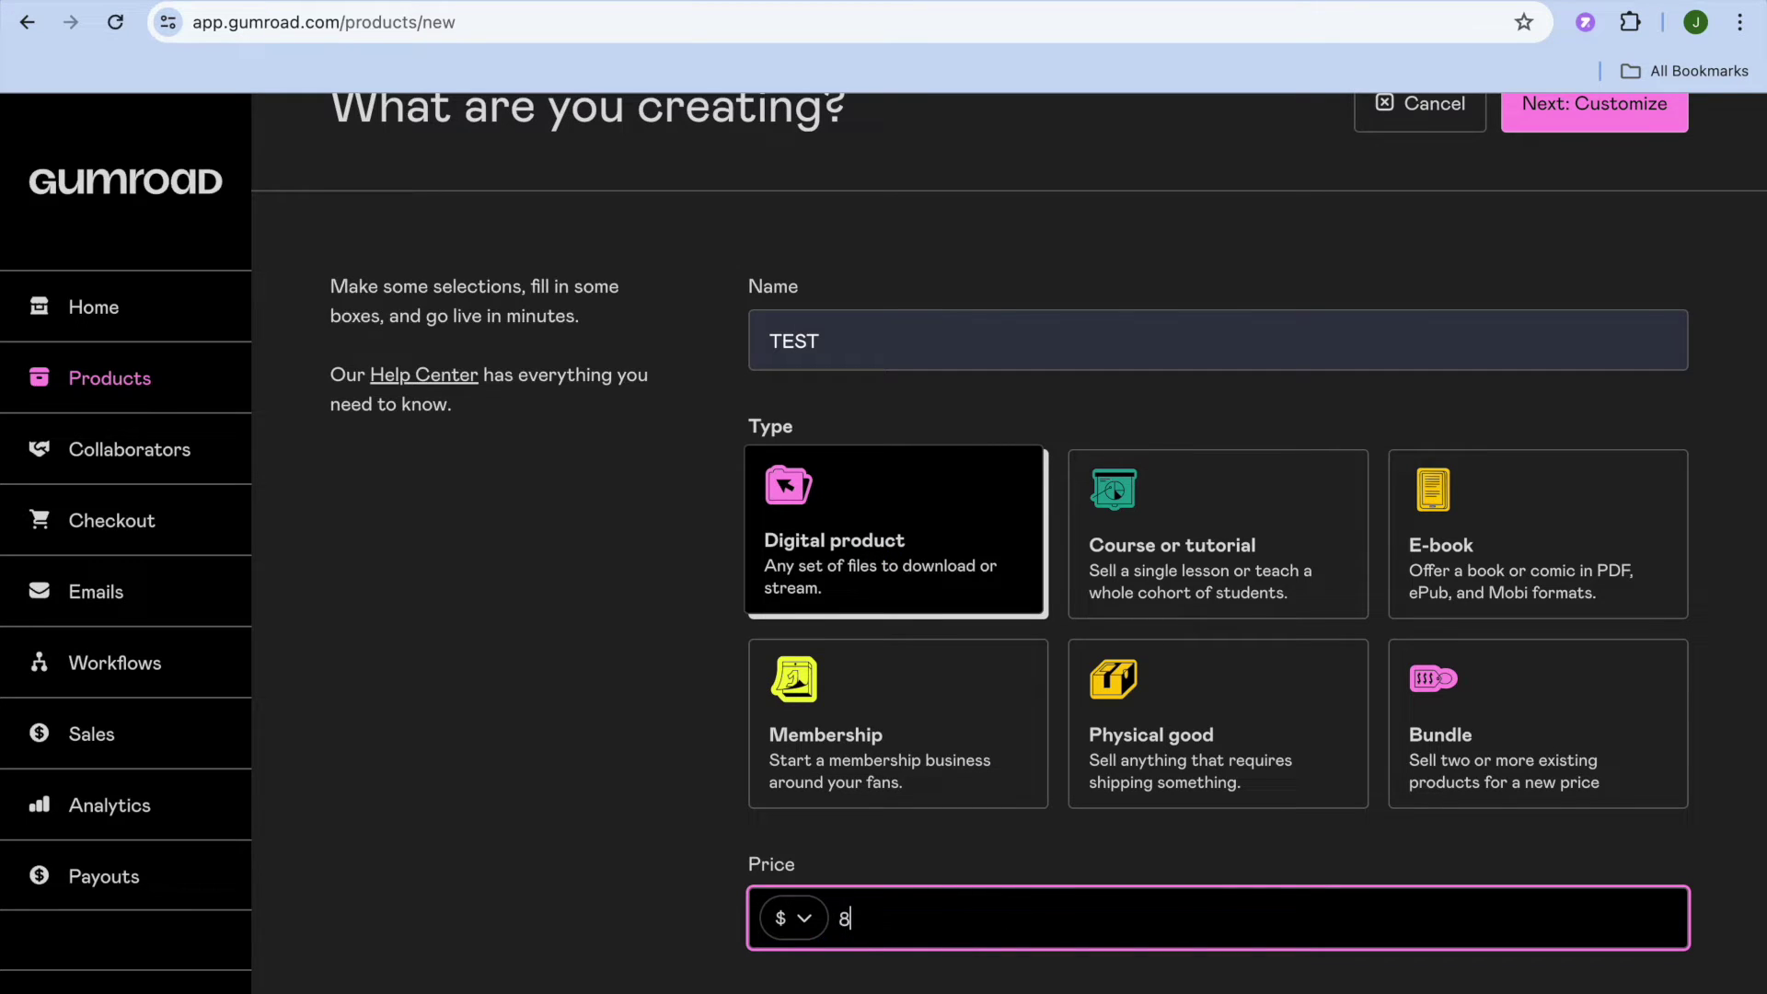
scroll(1174, 731, up, 1)
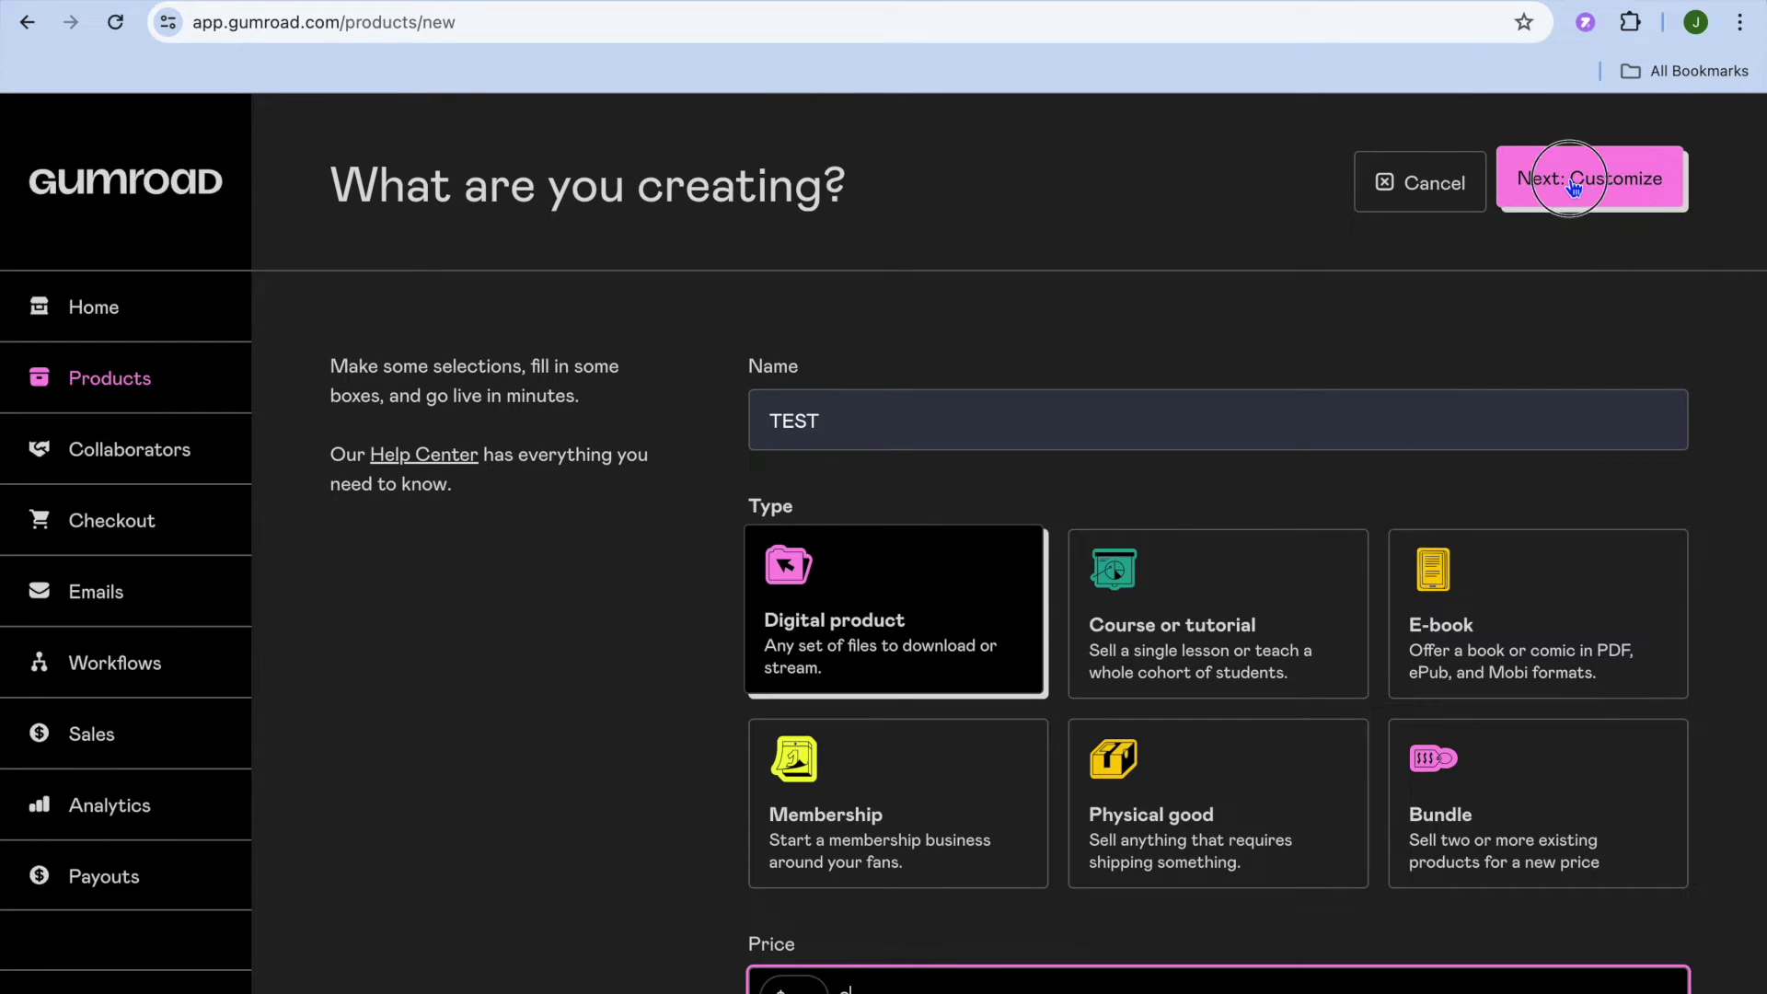
click(1572, 186)
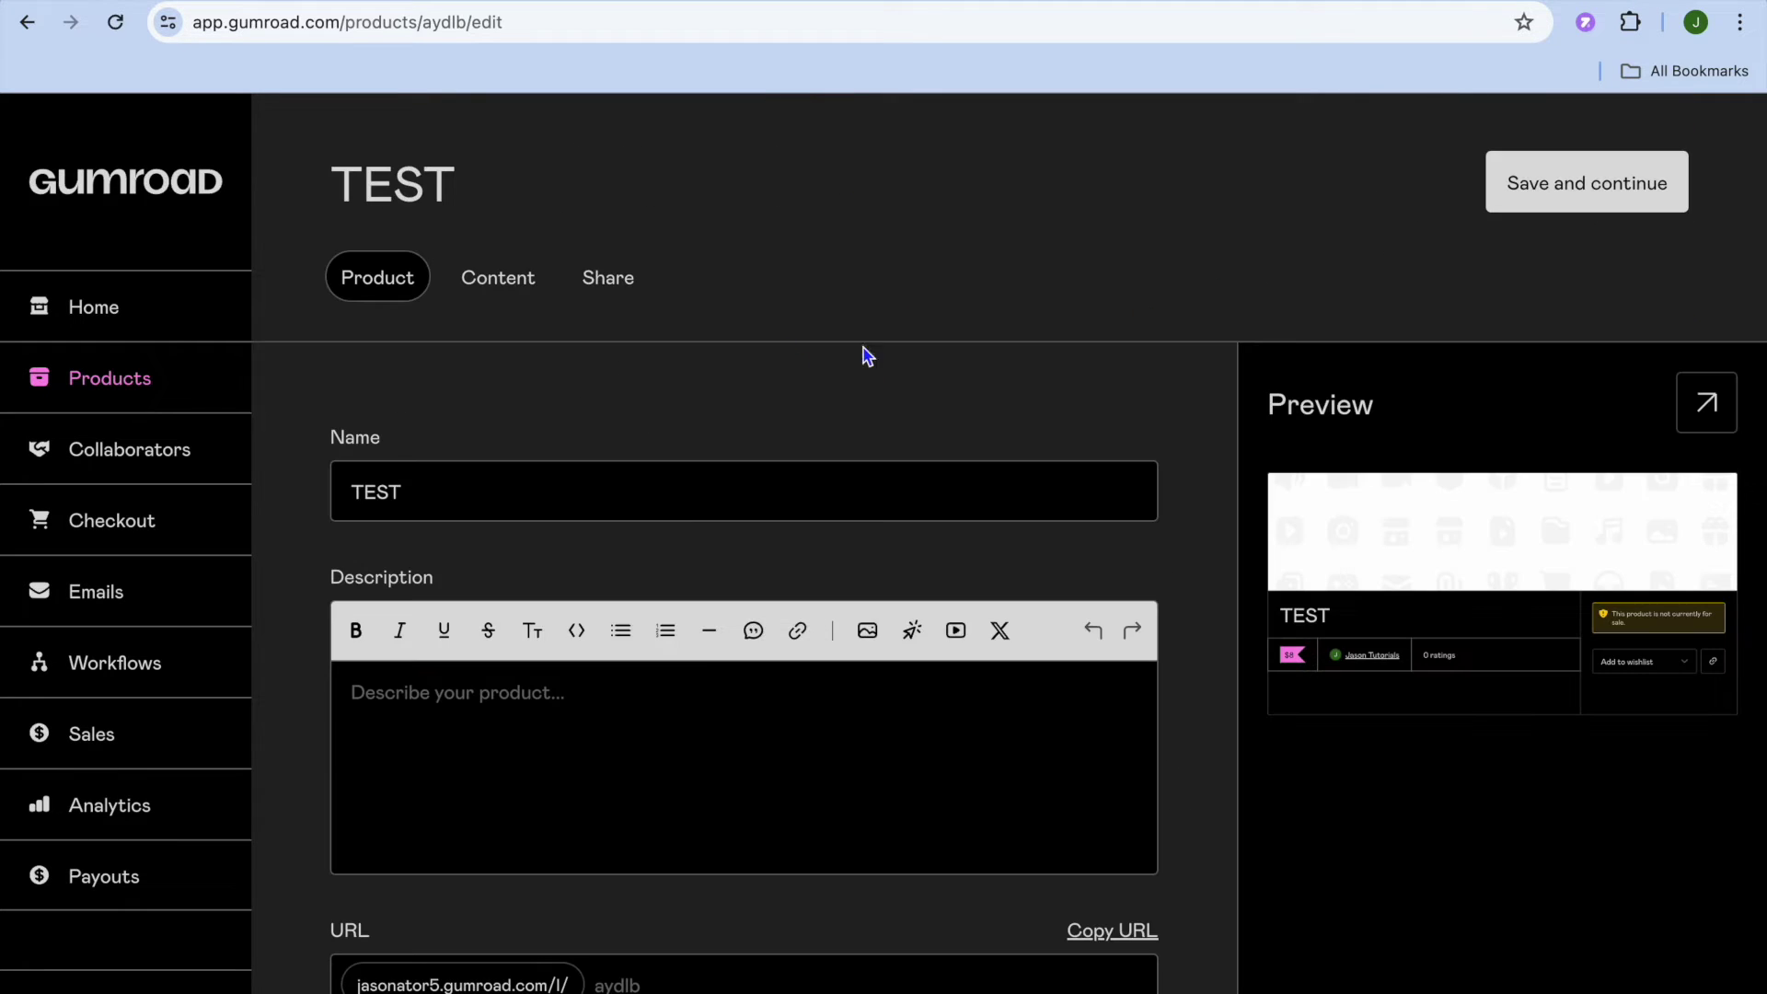
- Scroll to the Cover section and choose to upload a cover from computer files
scroll(754, 350, down, 1)
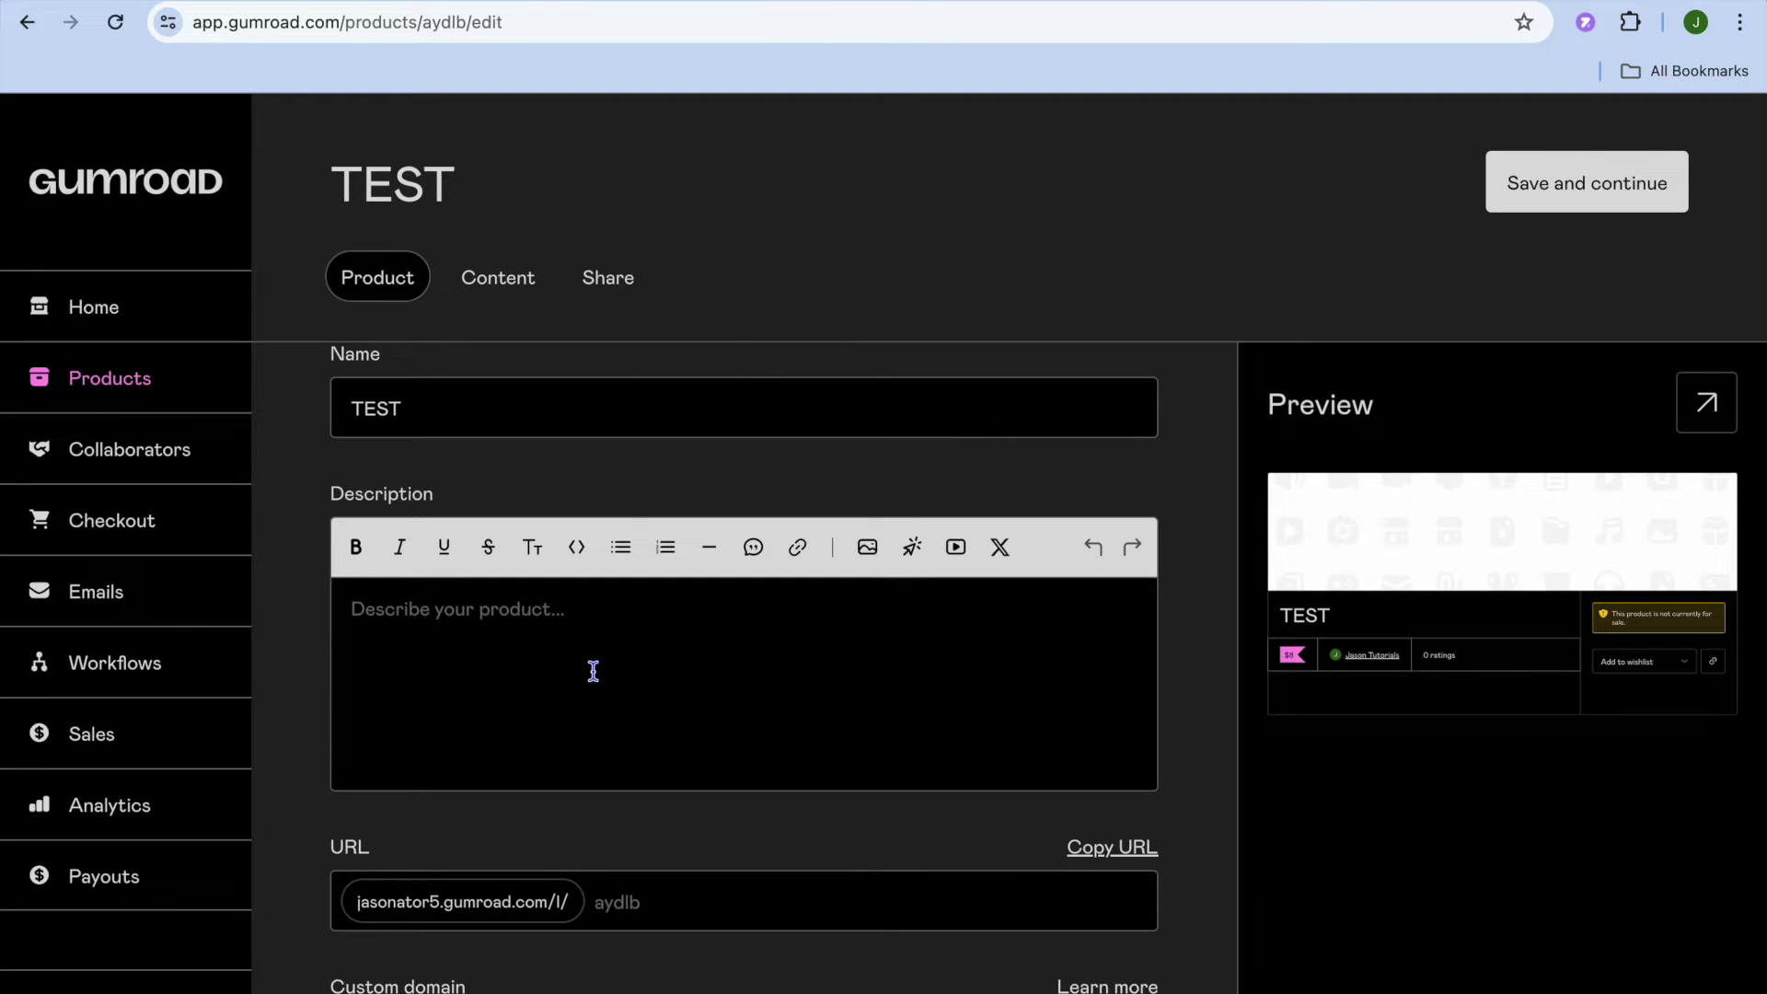
scroll(594, 672, down, 1)
scroll(594, 671, down, 6)
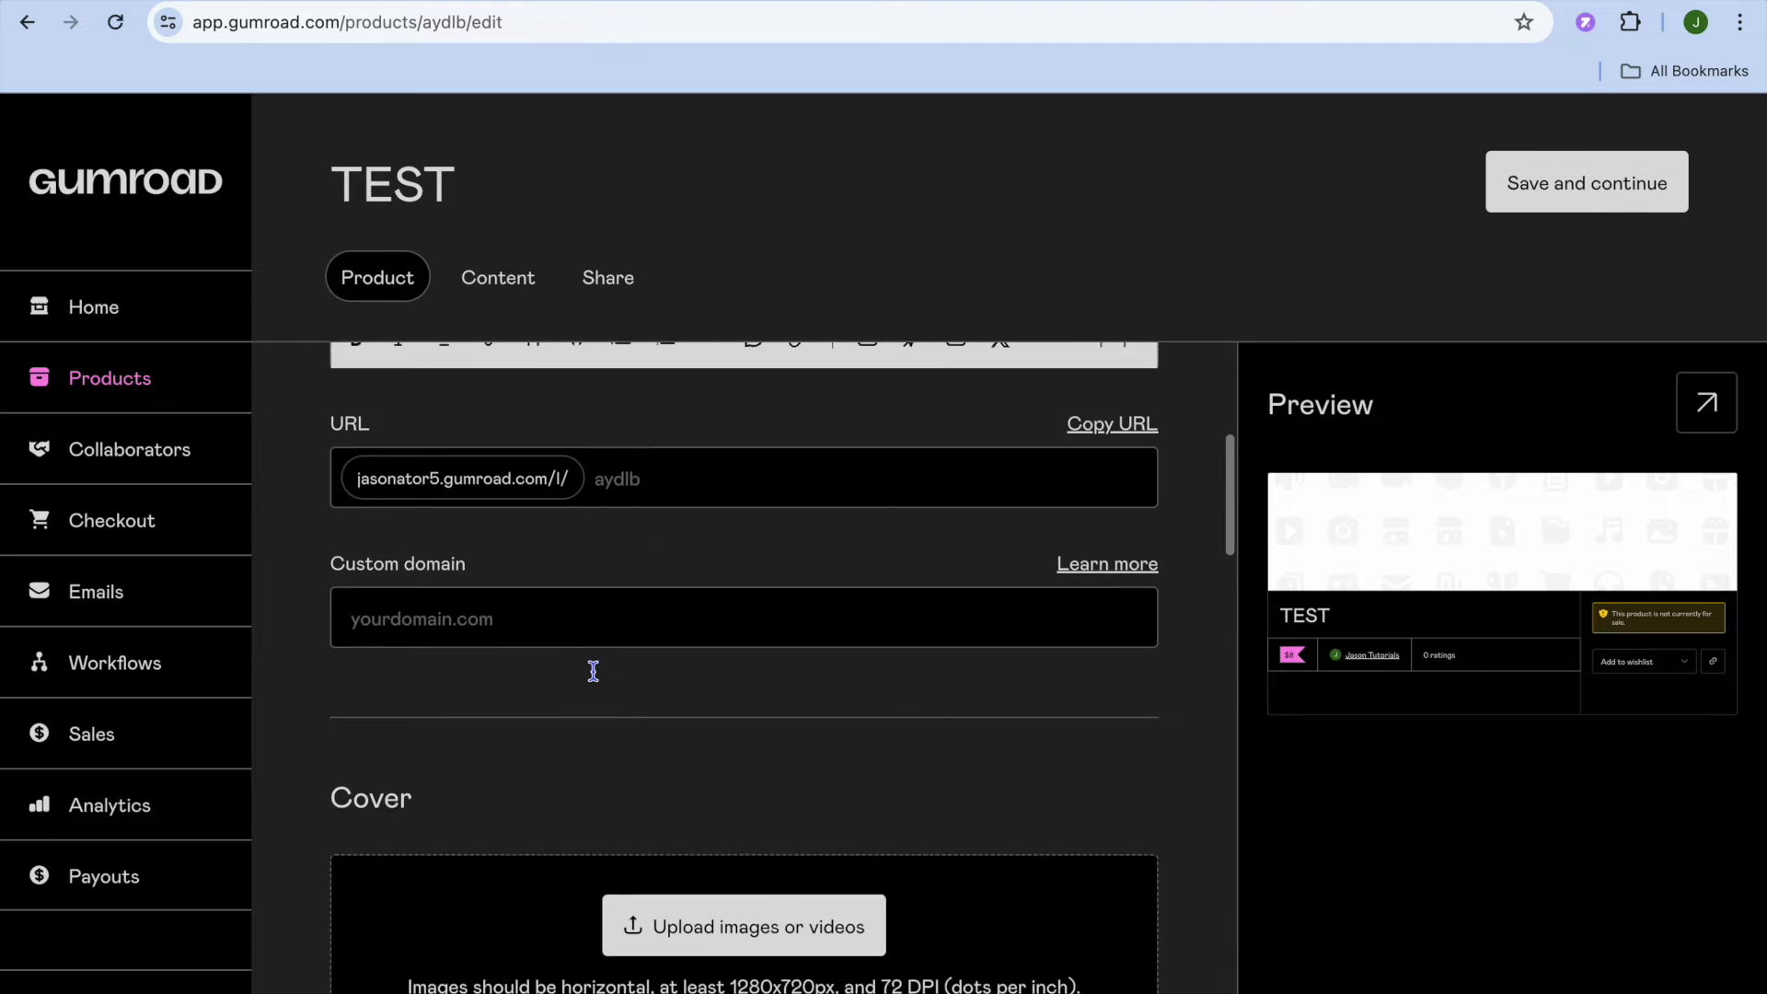
scroll(593, 674, down, 1)
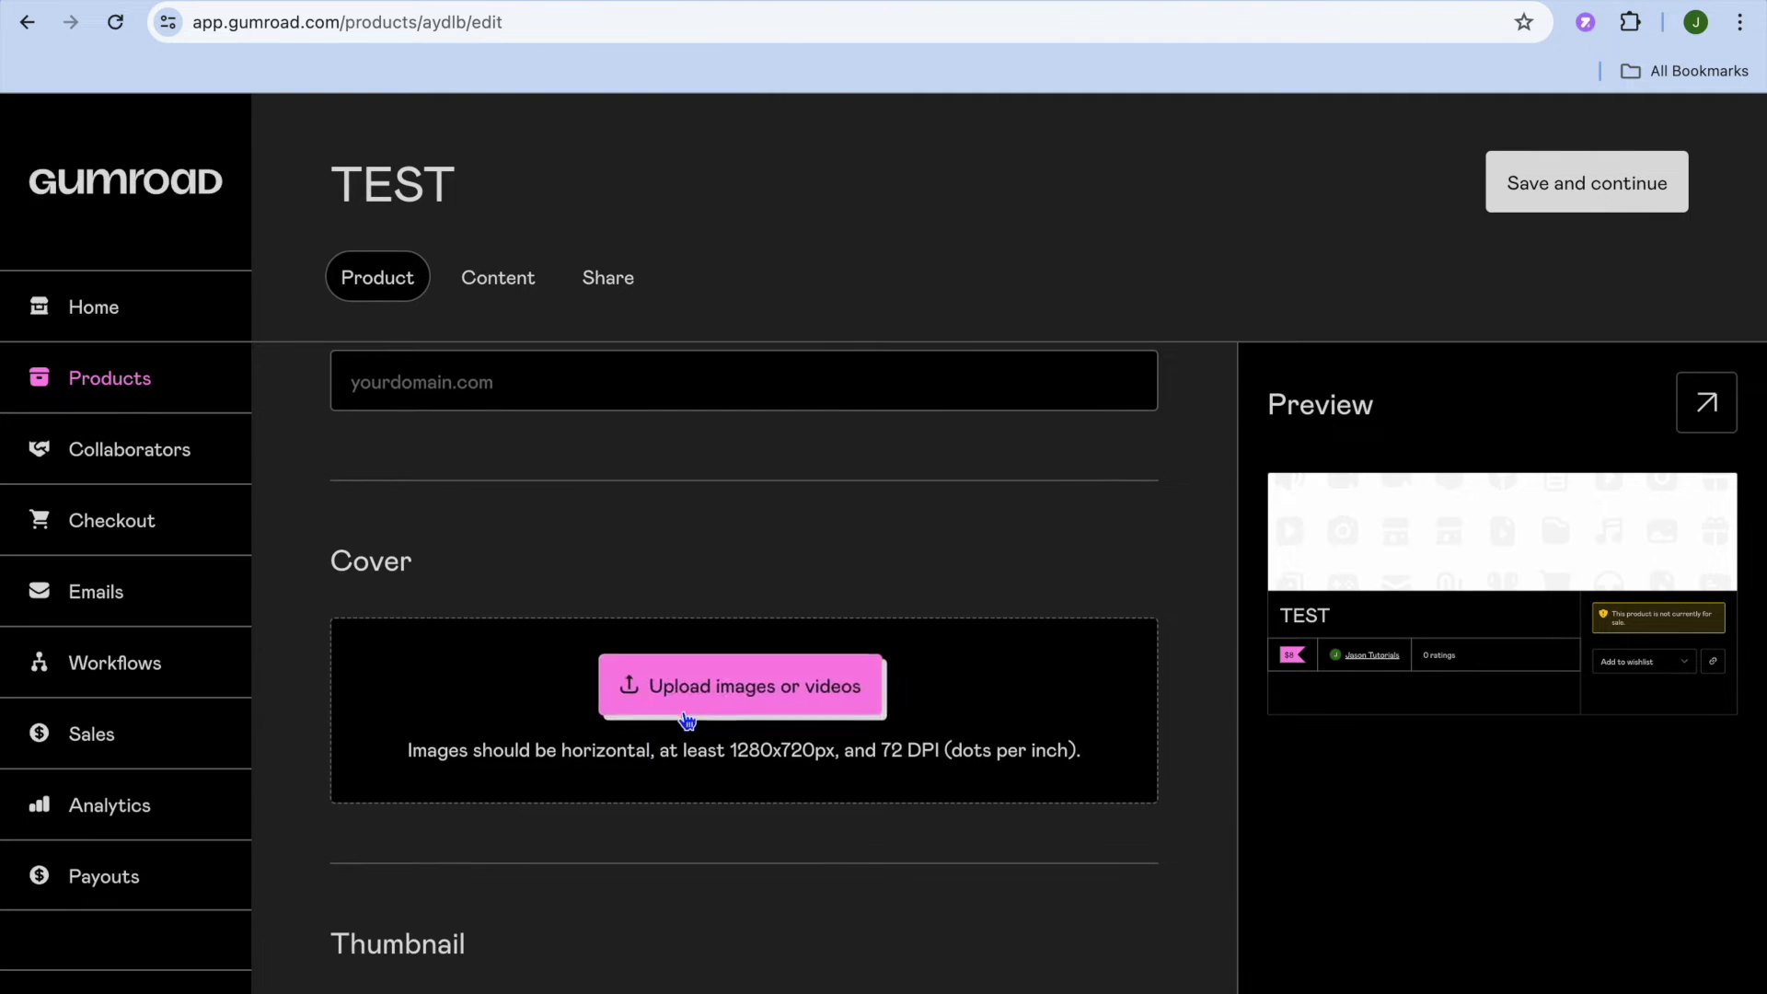
scroll(707, 858, down, 1)
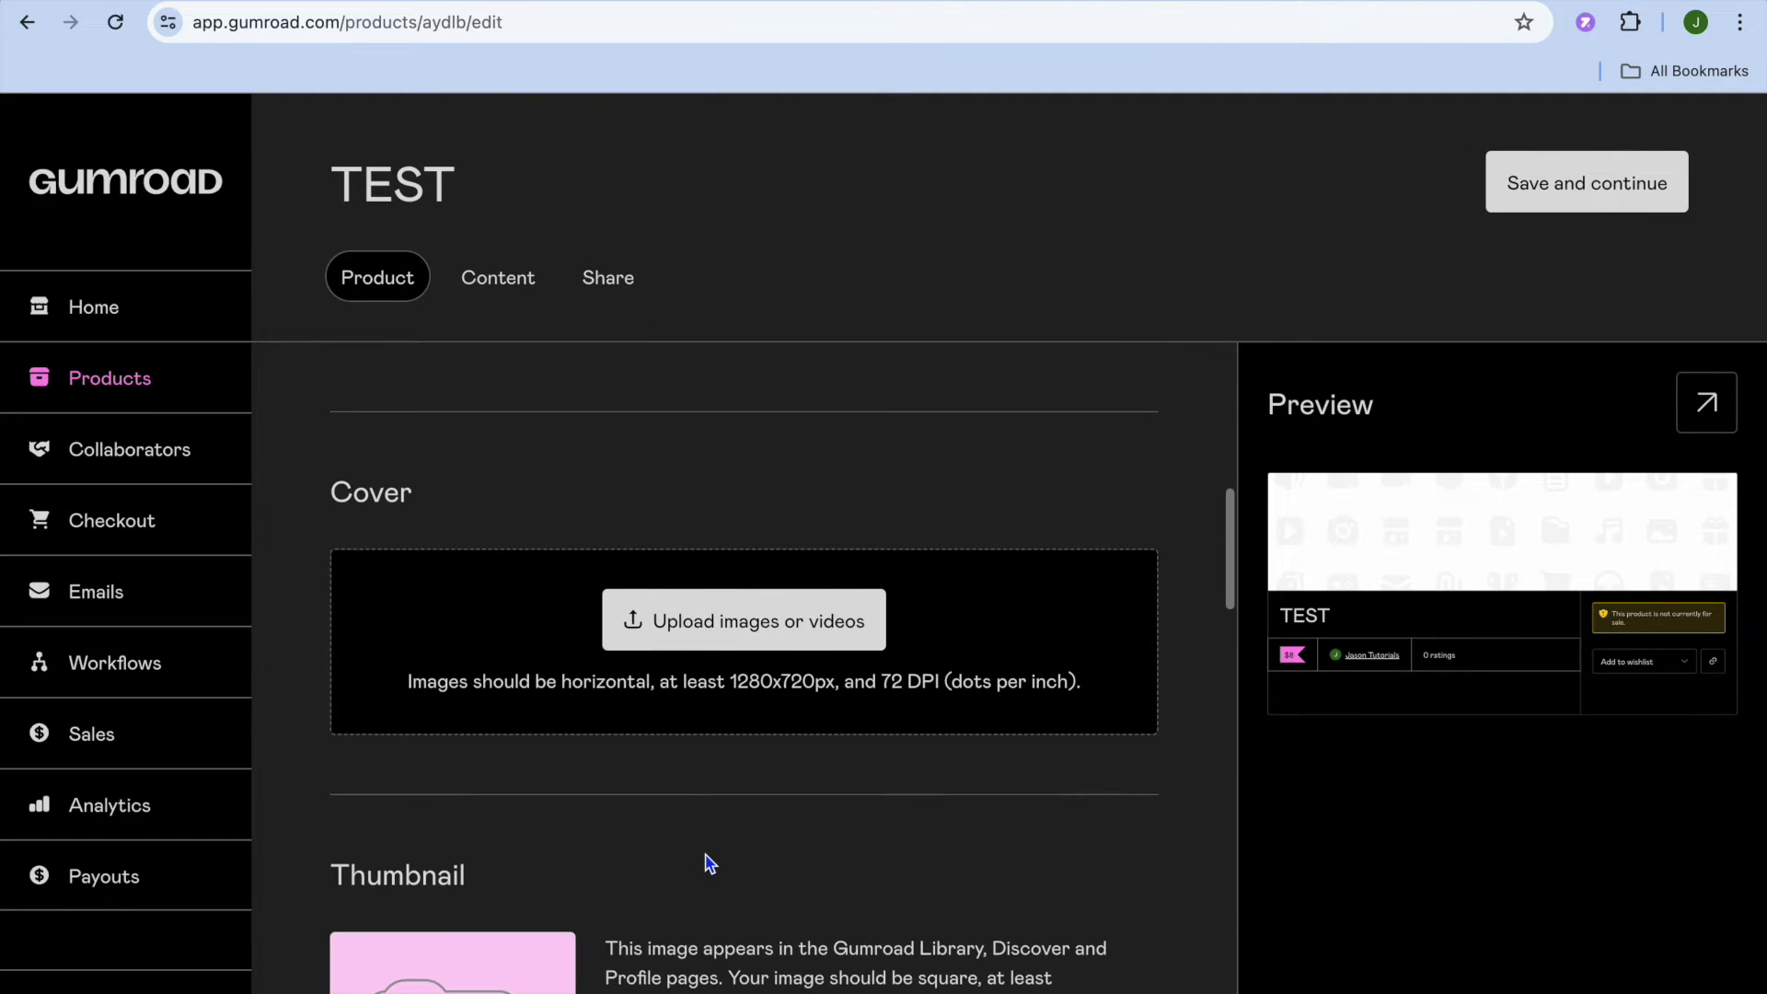
click(712, 631)
click(616, 650)
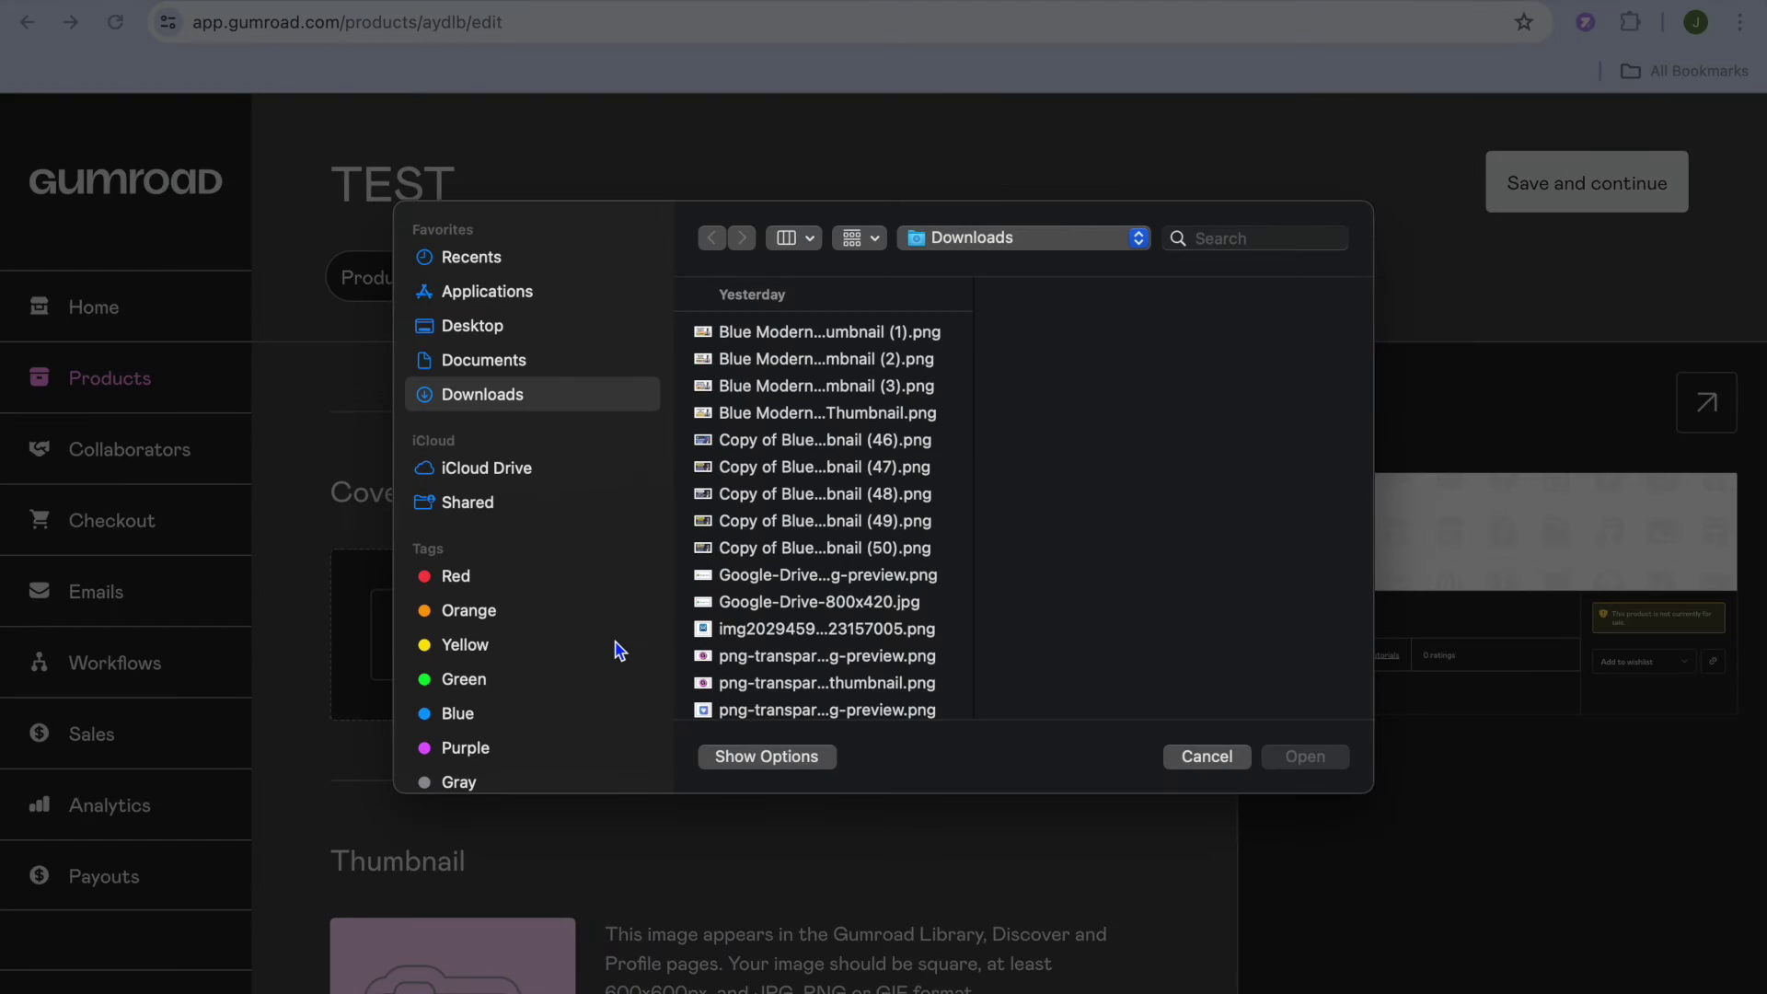
- Pick the Beige & Black ebook PNG in Downloads and upload it as the cover
scroll(861, 610, down, 5)
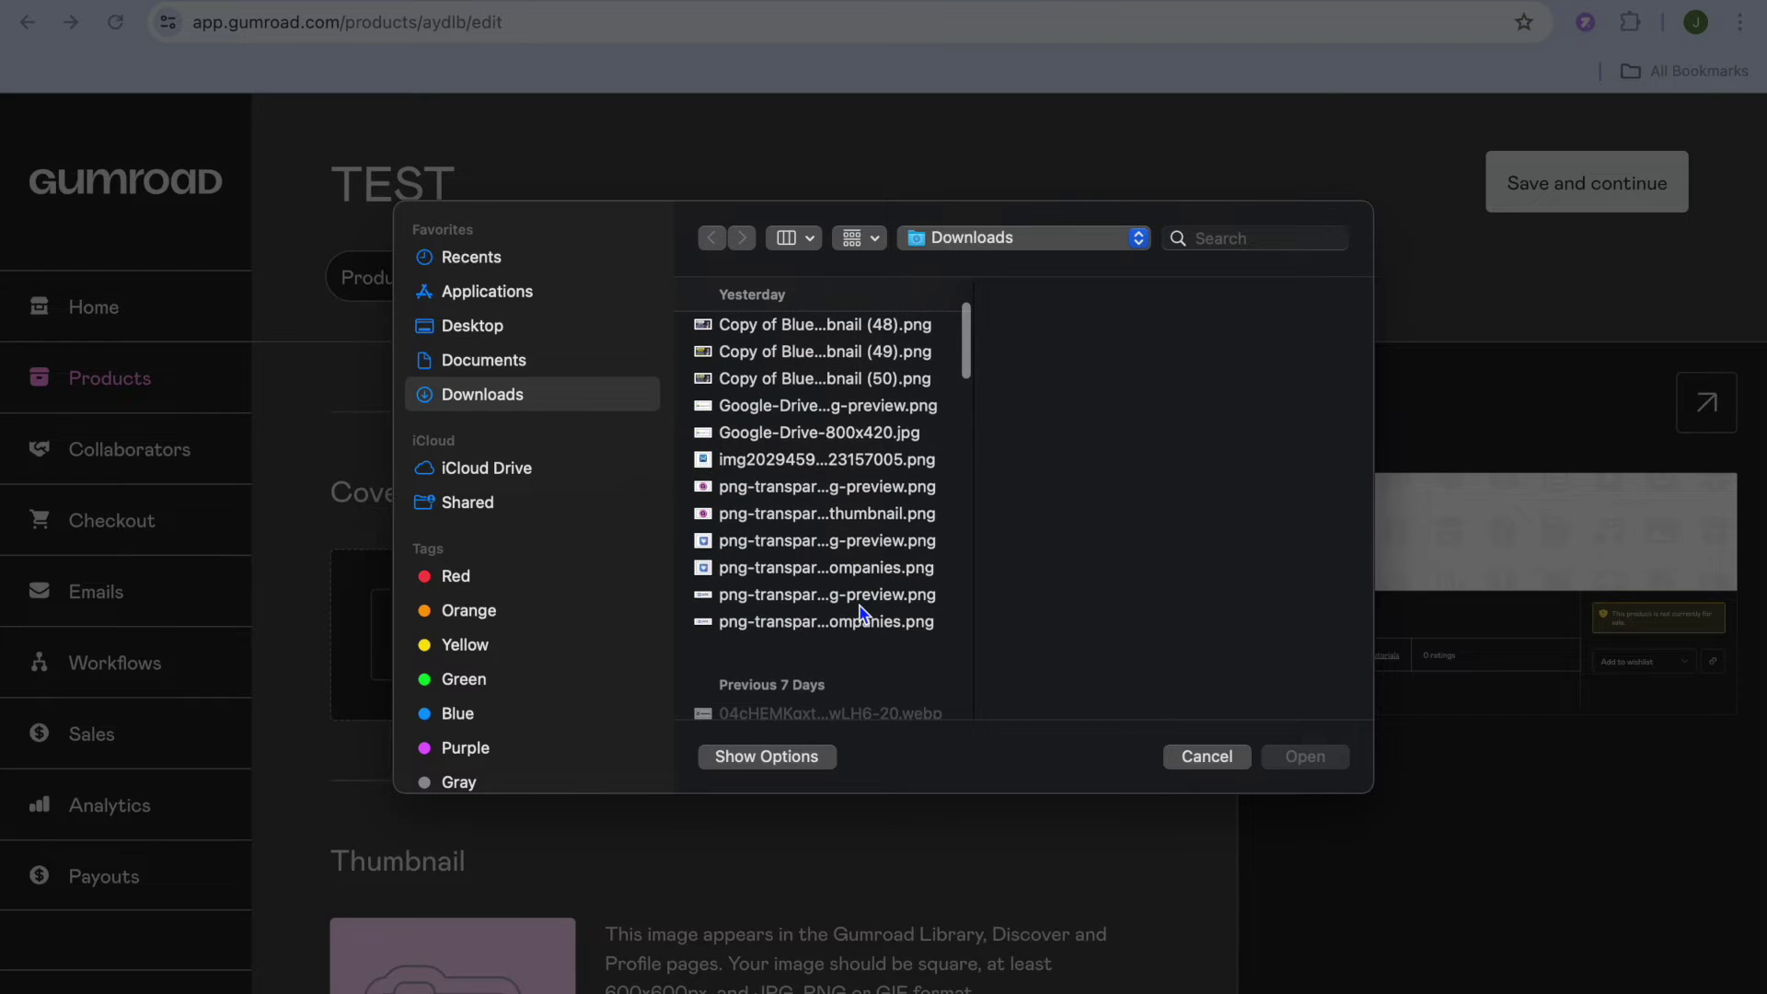
scroll(861, 609, down, 5)
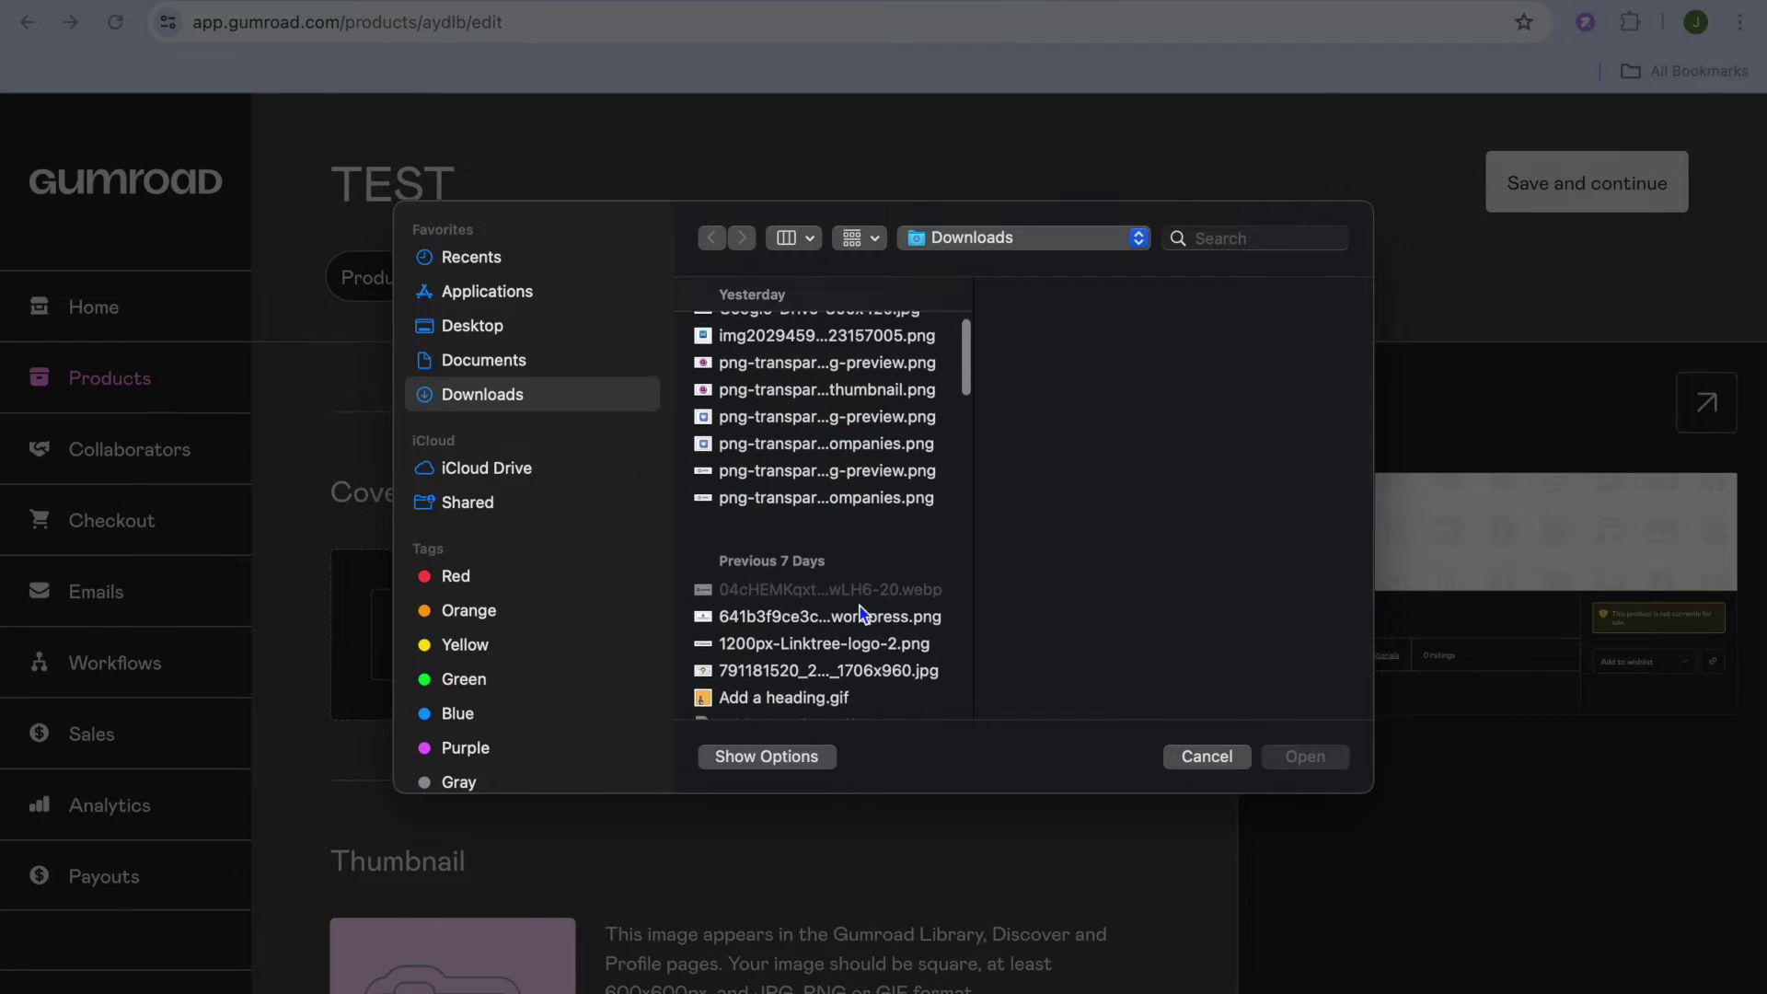
scroll(863, 614, down, 5)
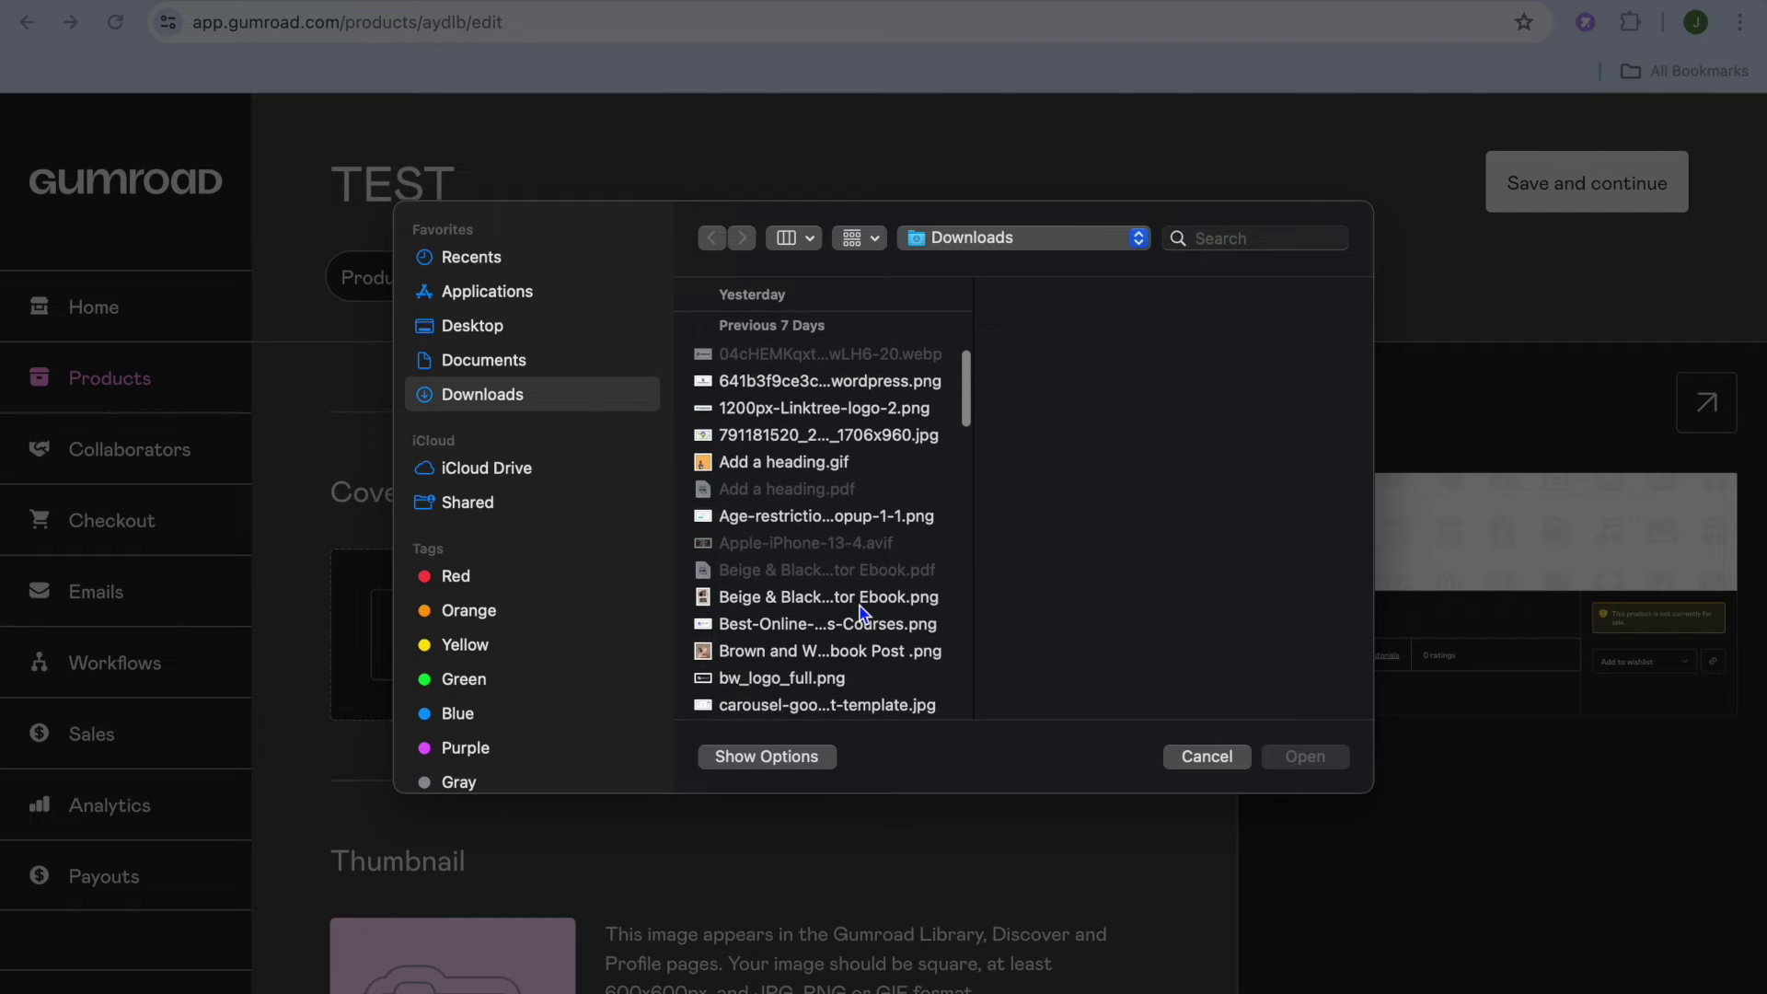
scroll(863, 614, down, 1)
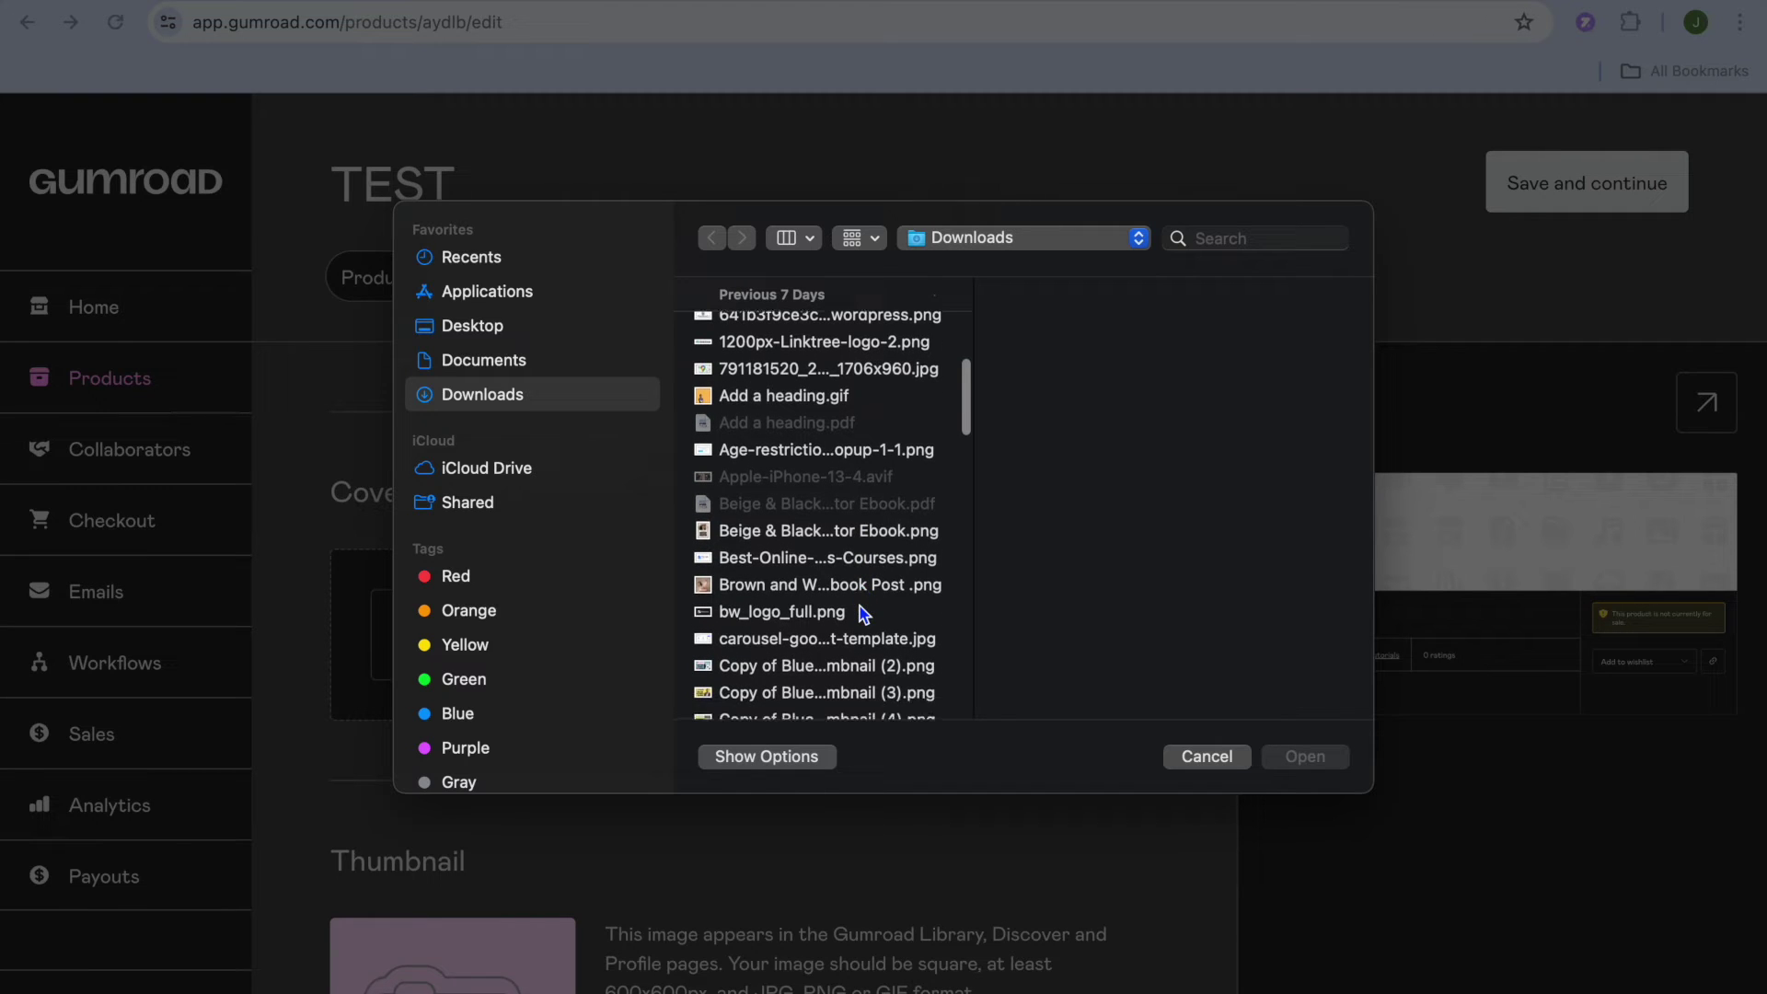
click(862, 537)
click(1320, 760)
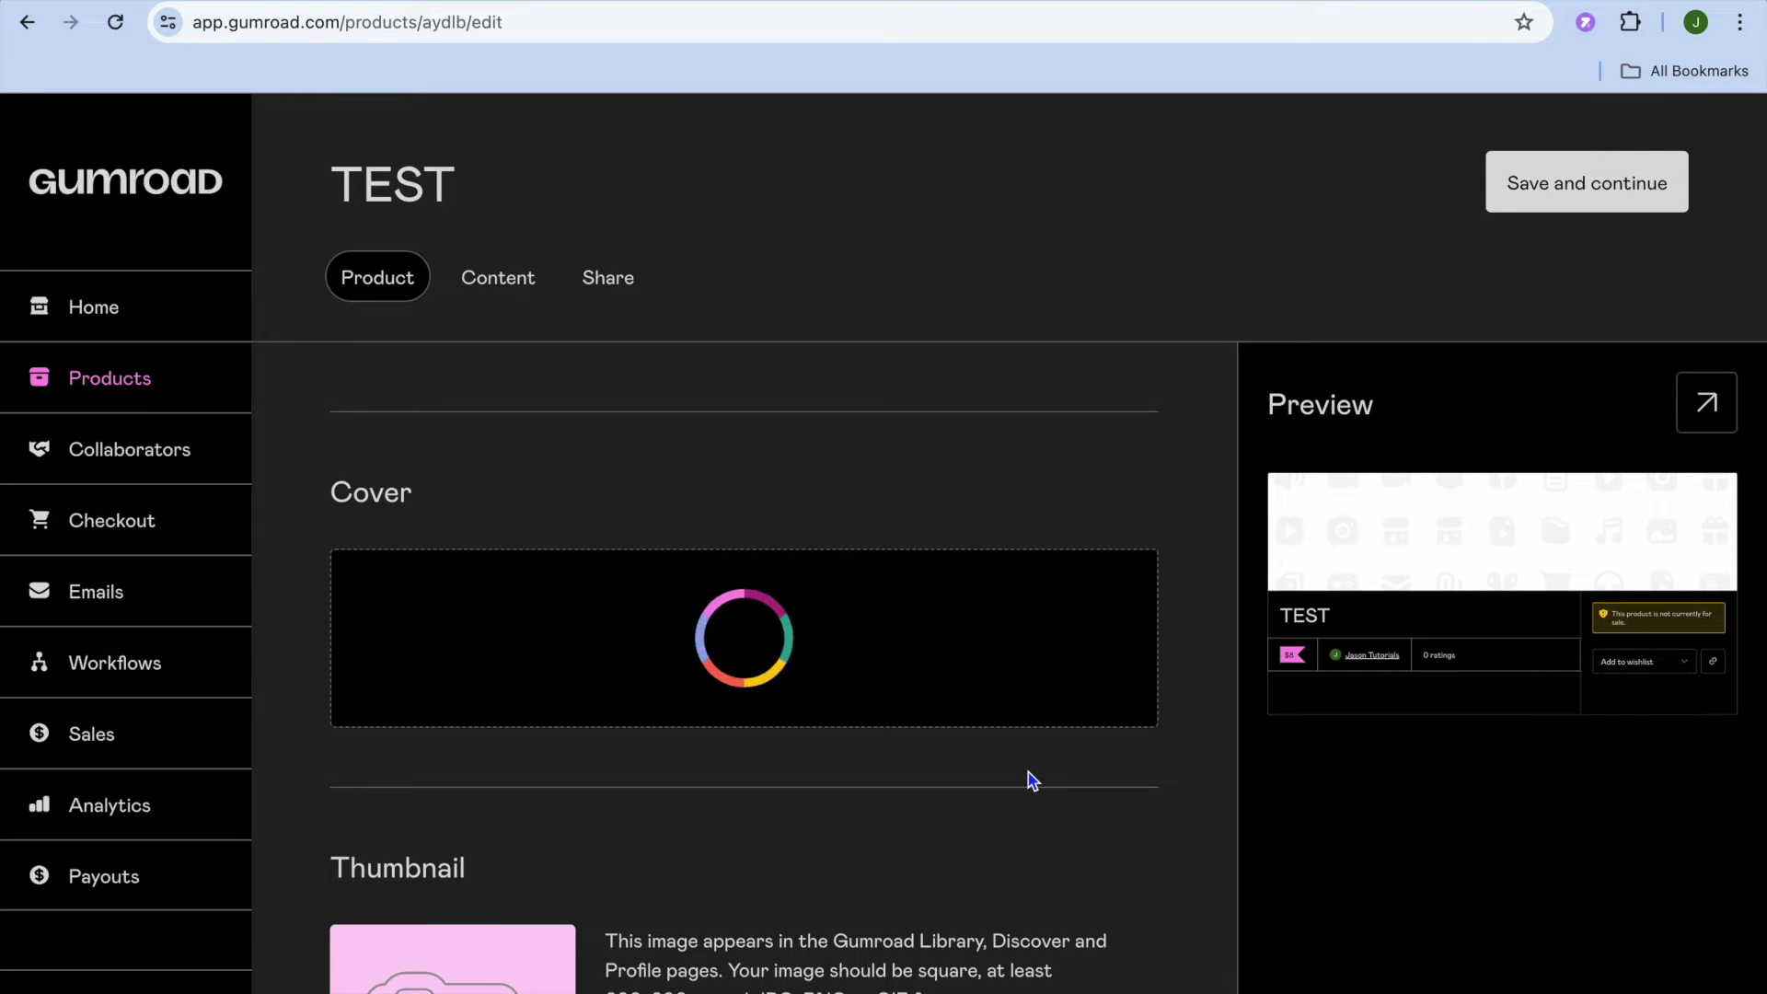
scroll(1032, 781, down, 6)
- Set the product's call to action to 'Buy this' and move to the Content editor
scroll(1029, 778, down, 3)
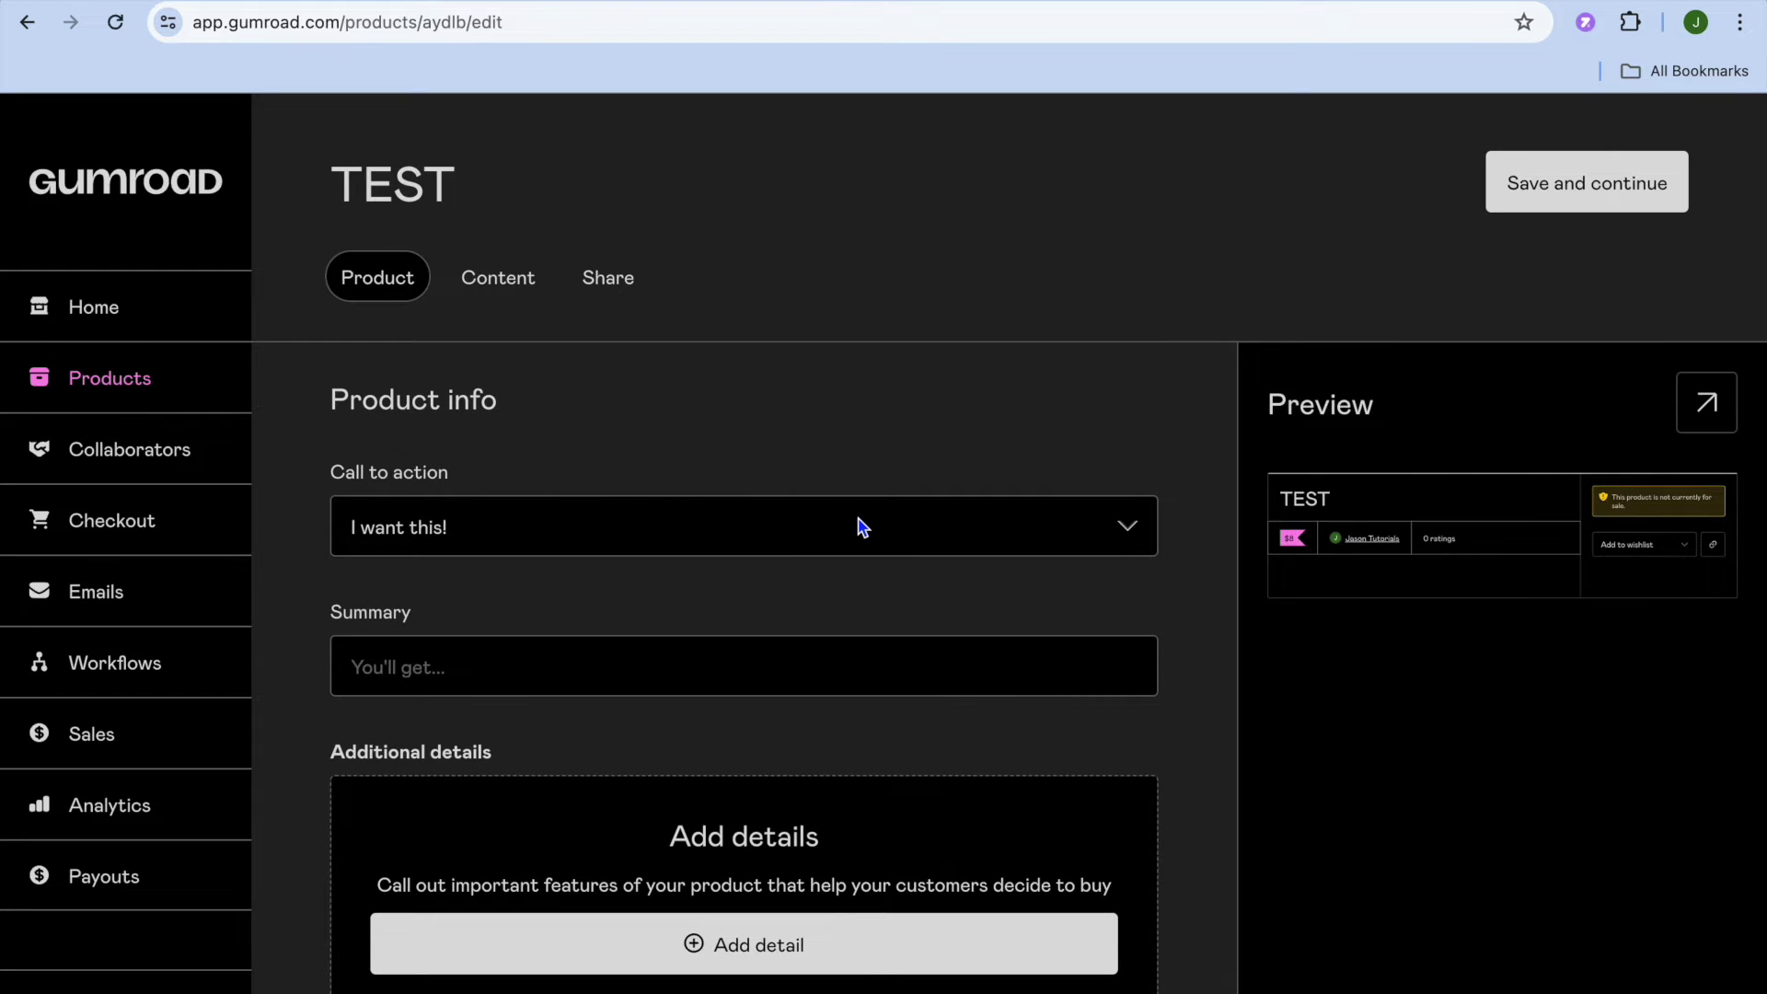
click(911, 533)
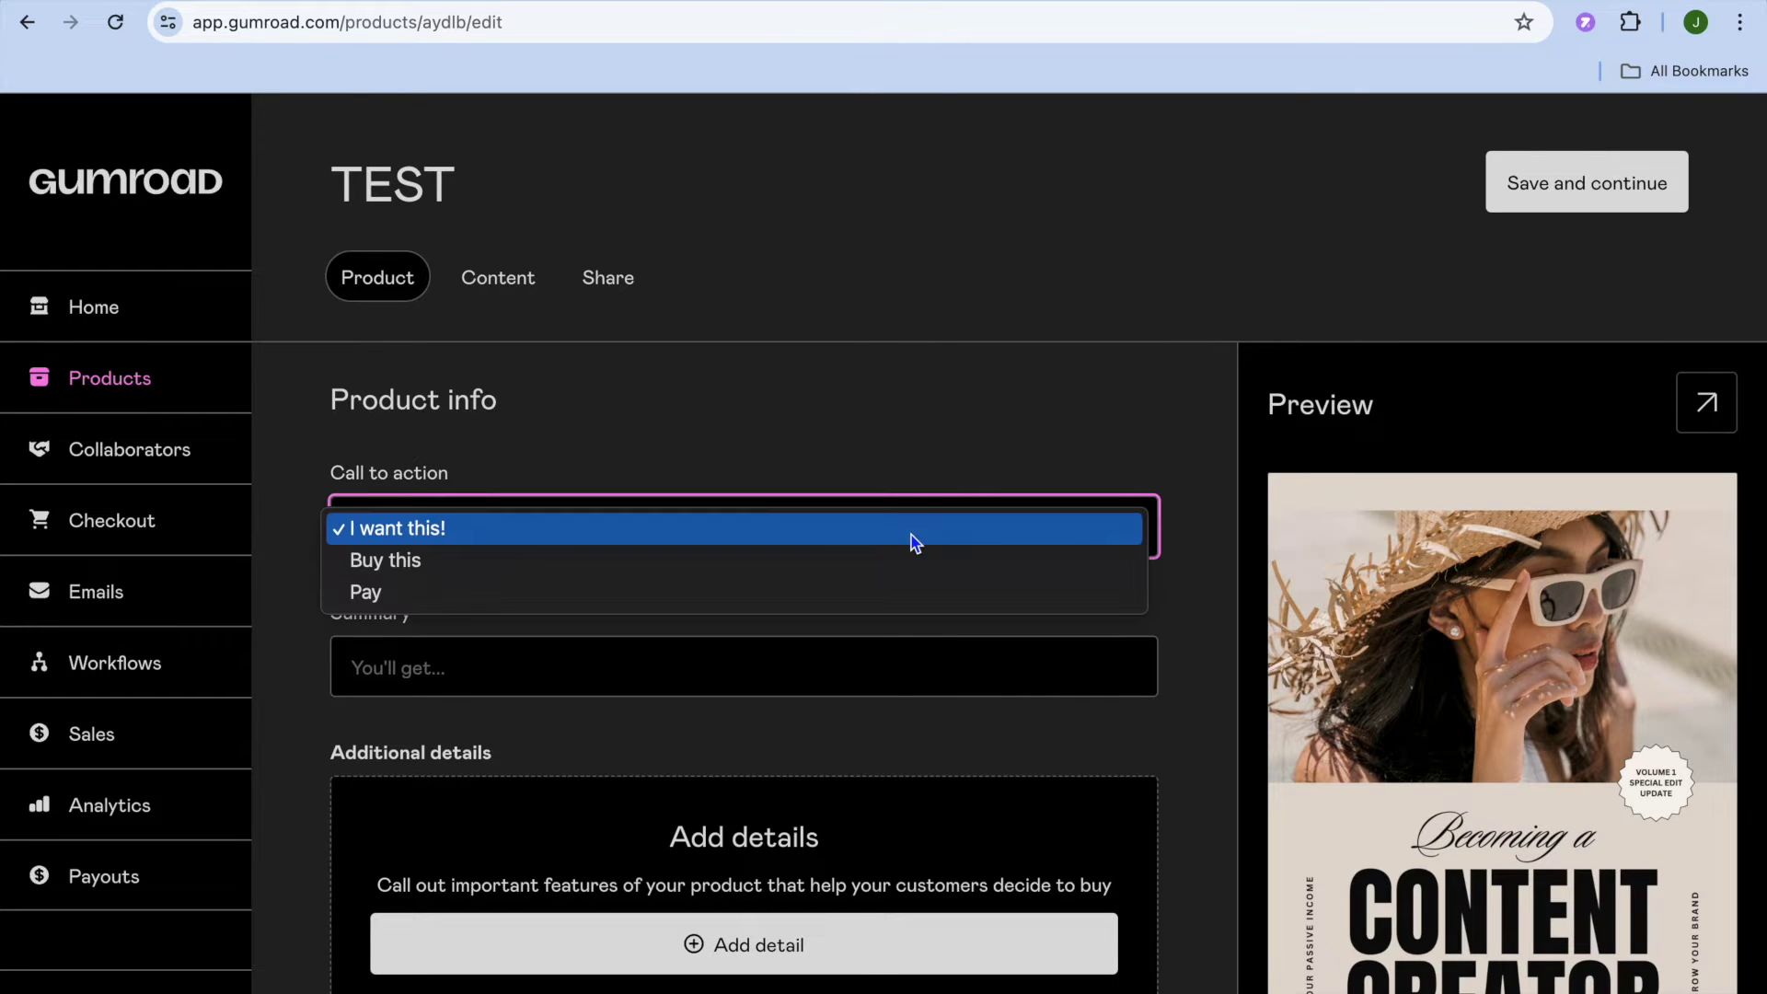
click(838, 561)
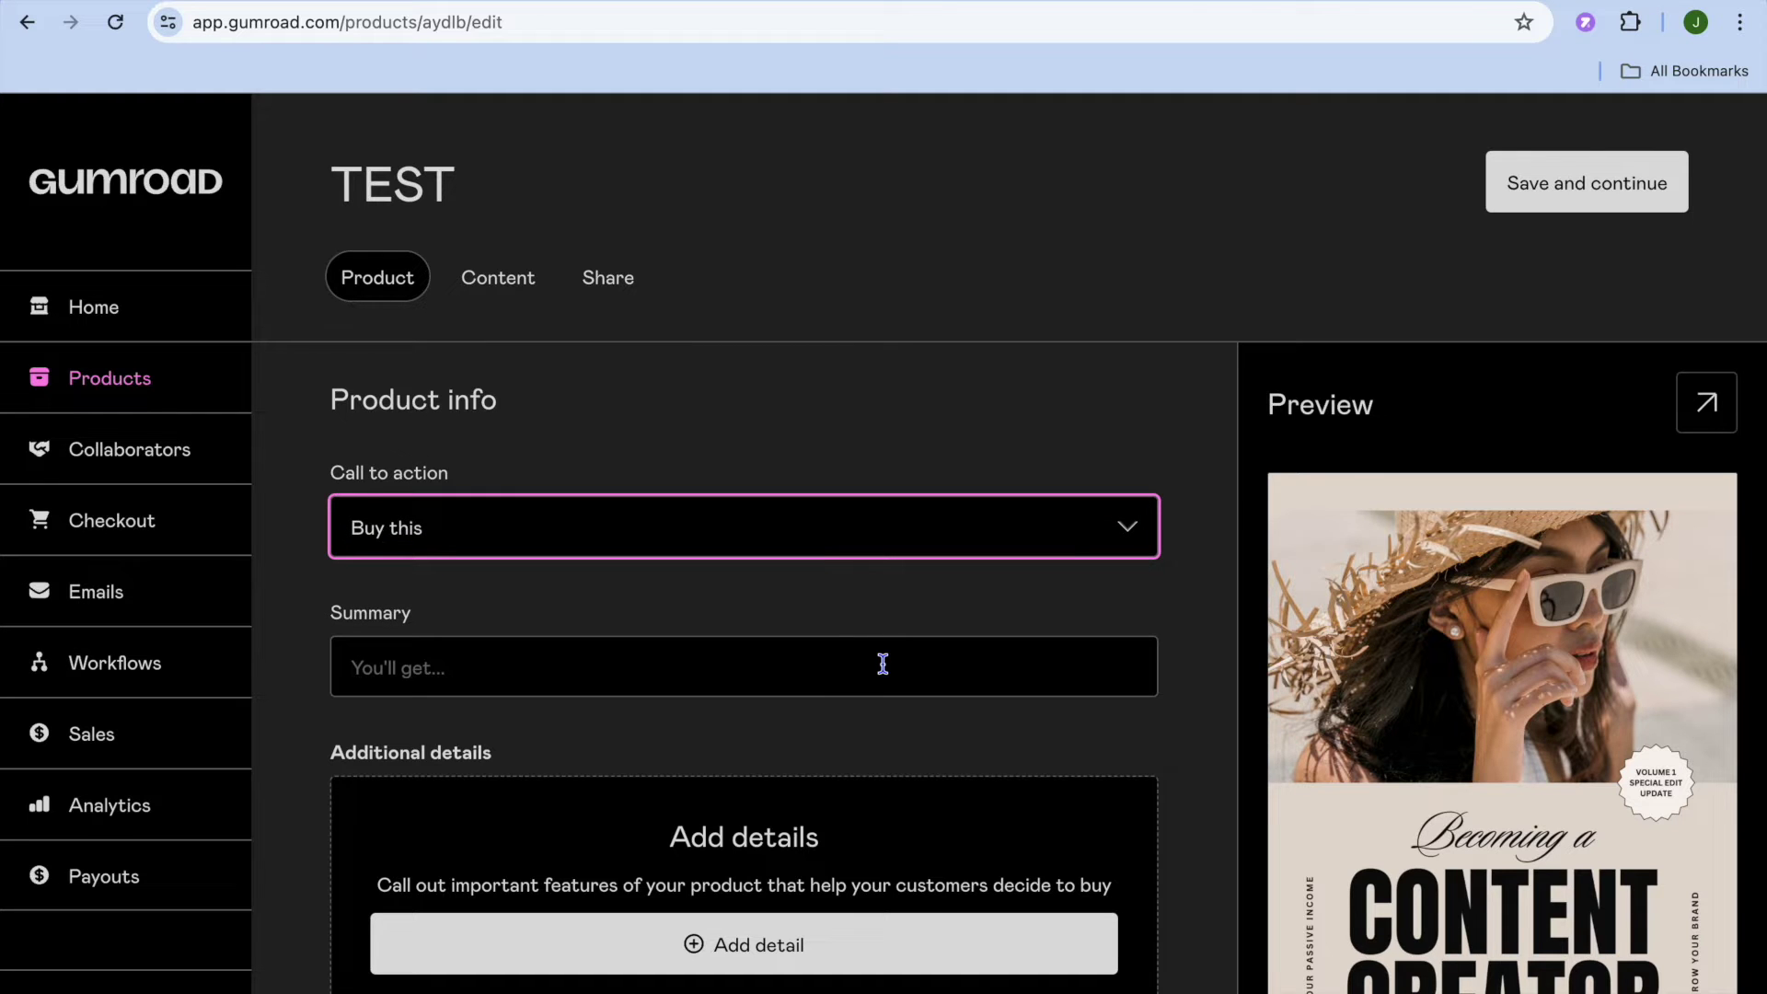
scroll(882, 663, down, 3)
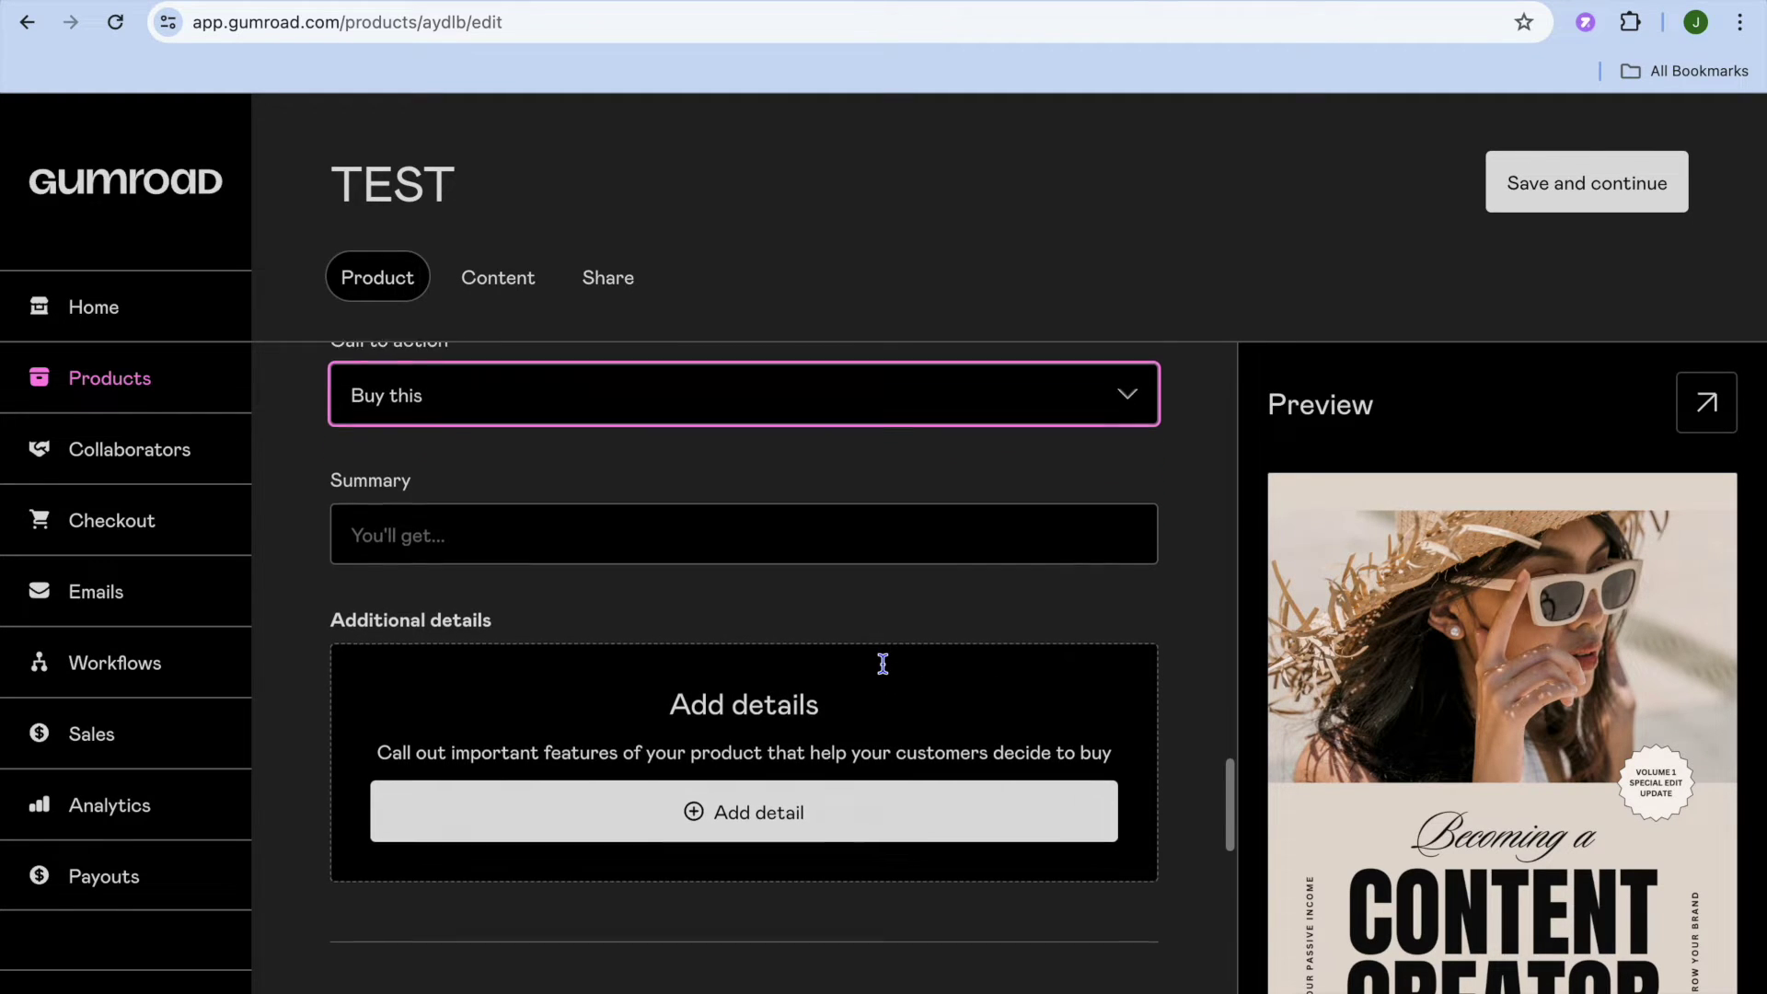
scroll(882, 663, up, 15)
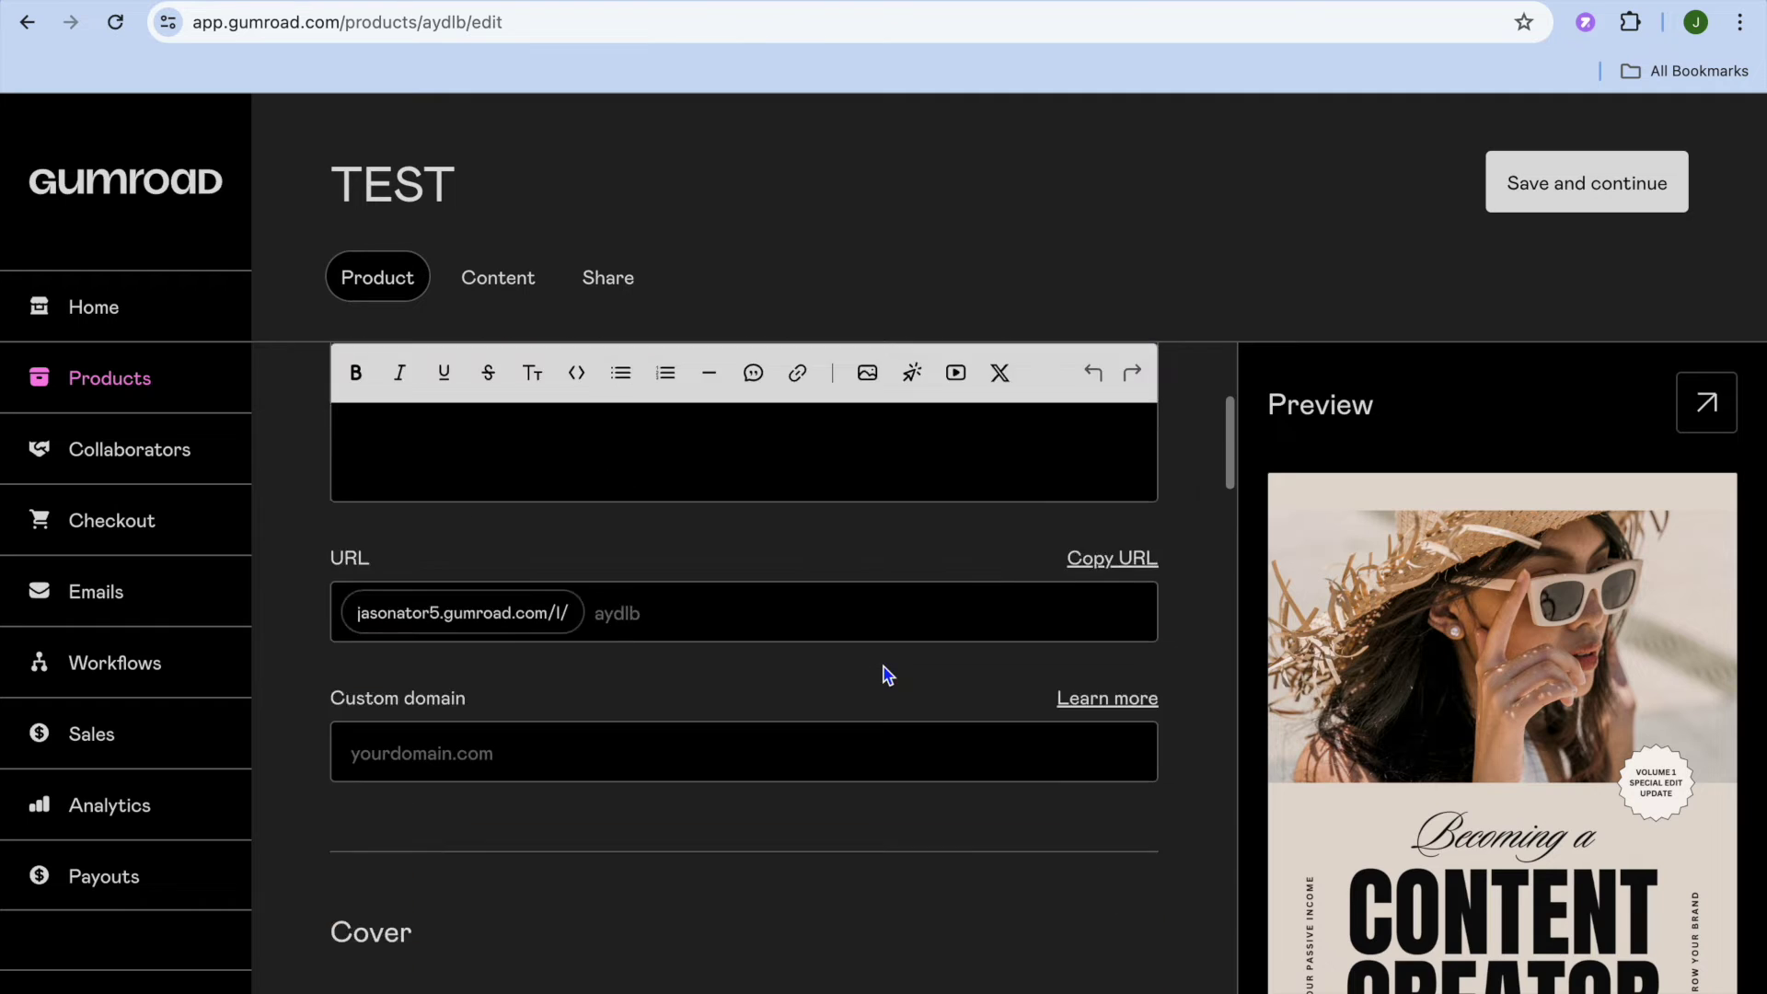
scroll(886, 674, up, 10)
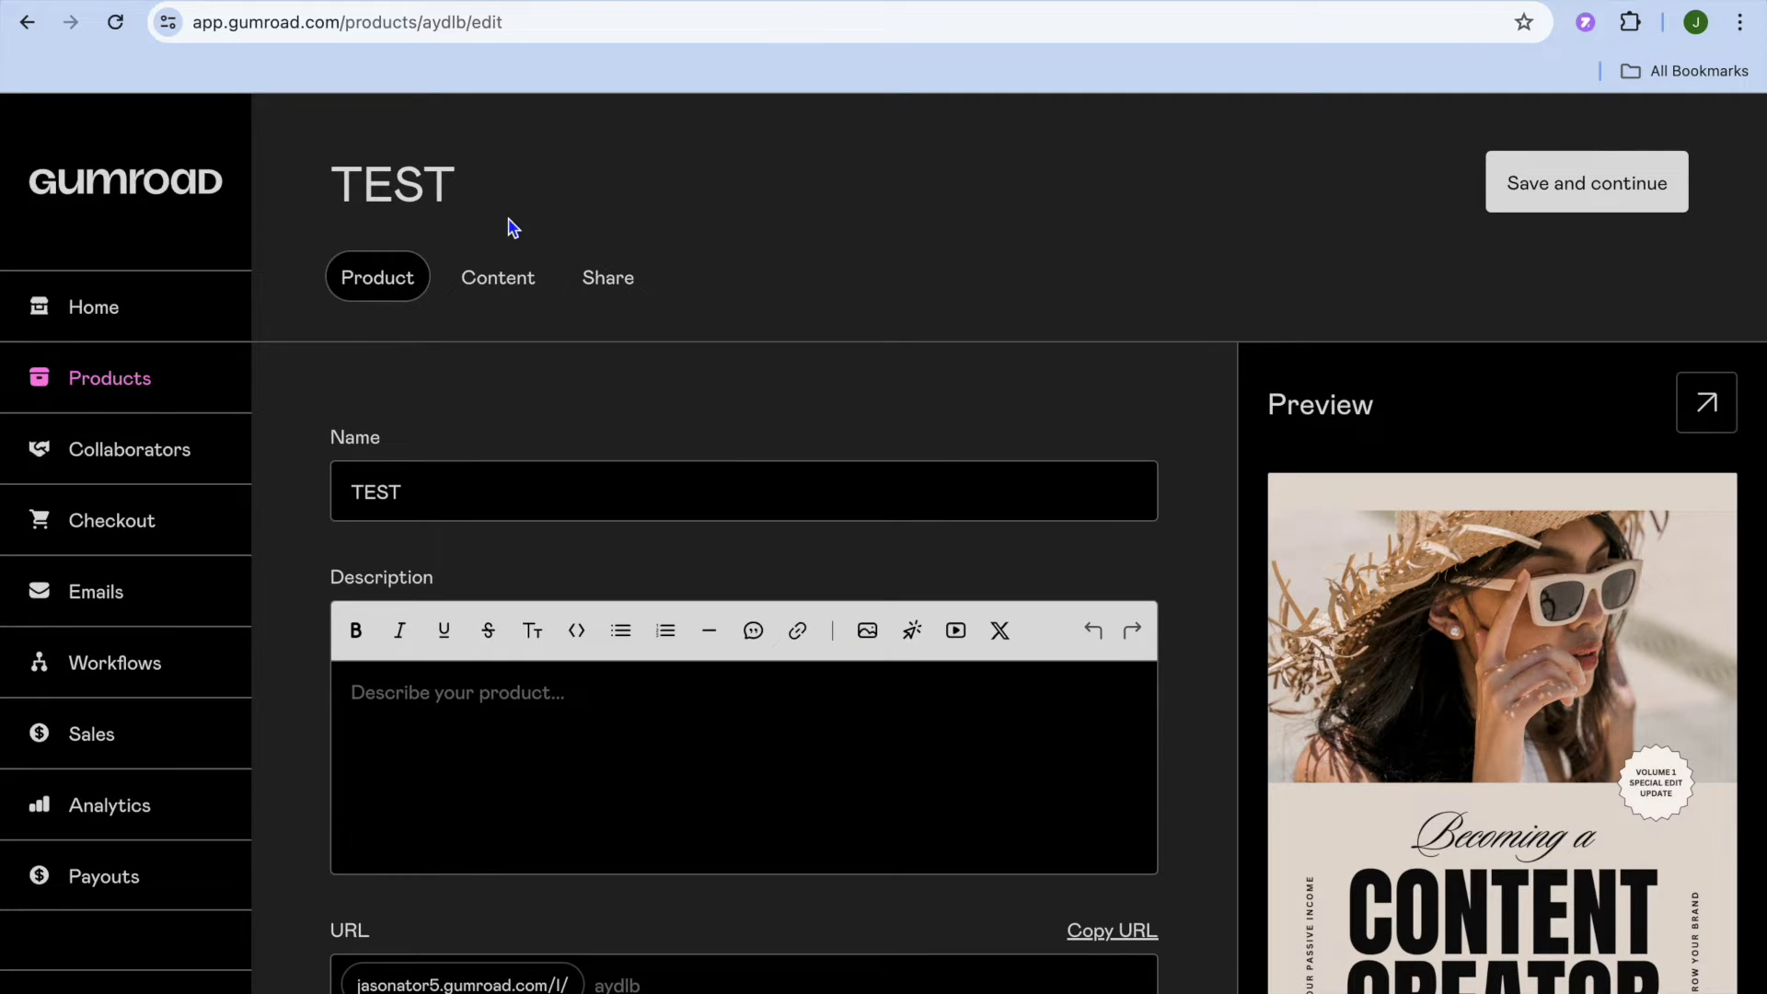
click(496, 291)
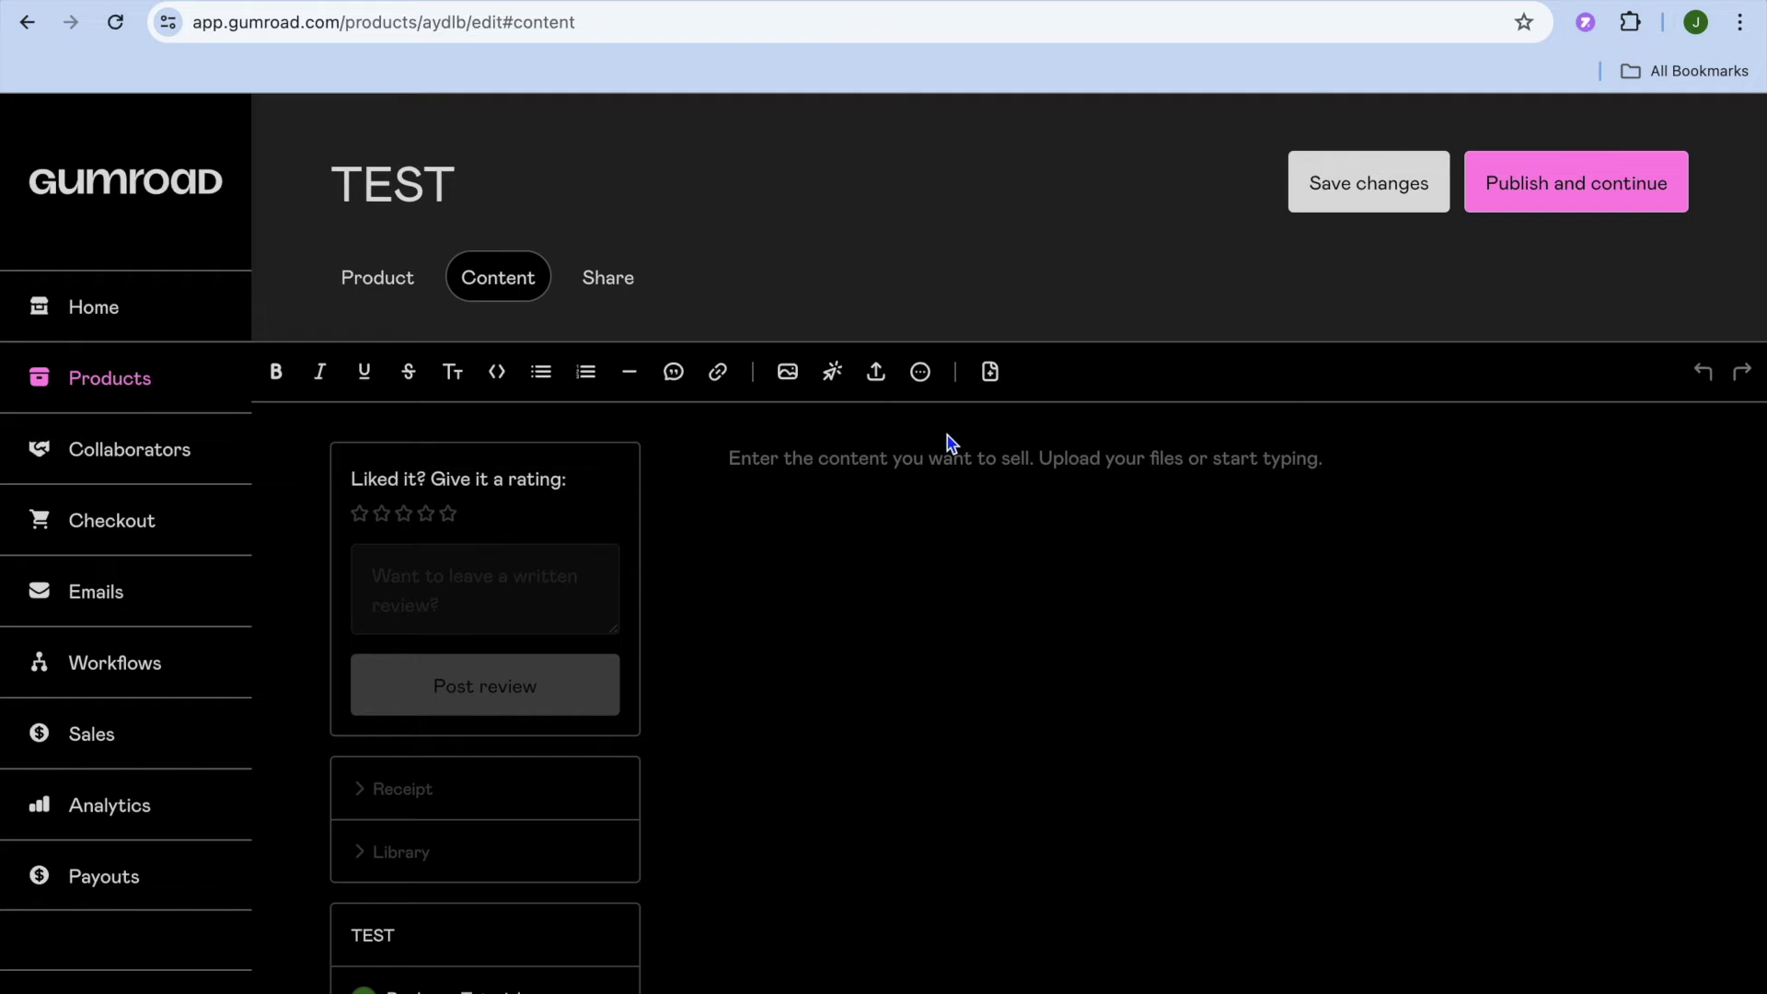
- Insert a computer file into the content: the Beige & Black Minimalist Content Creator Ebook PDF from Downloads
click(877, 378)
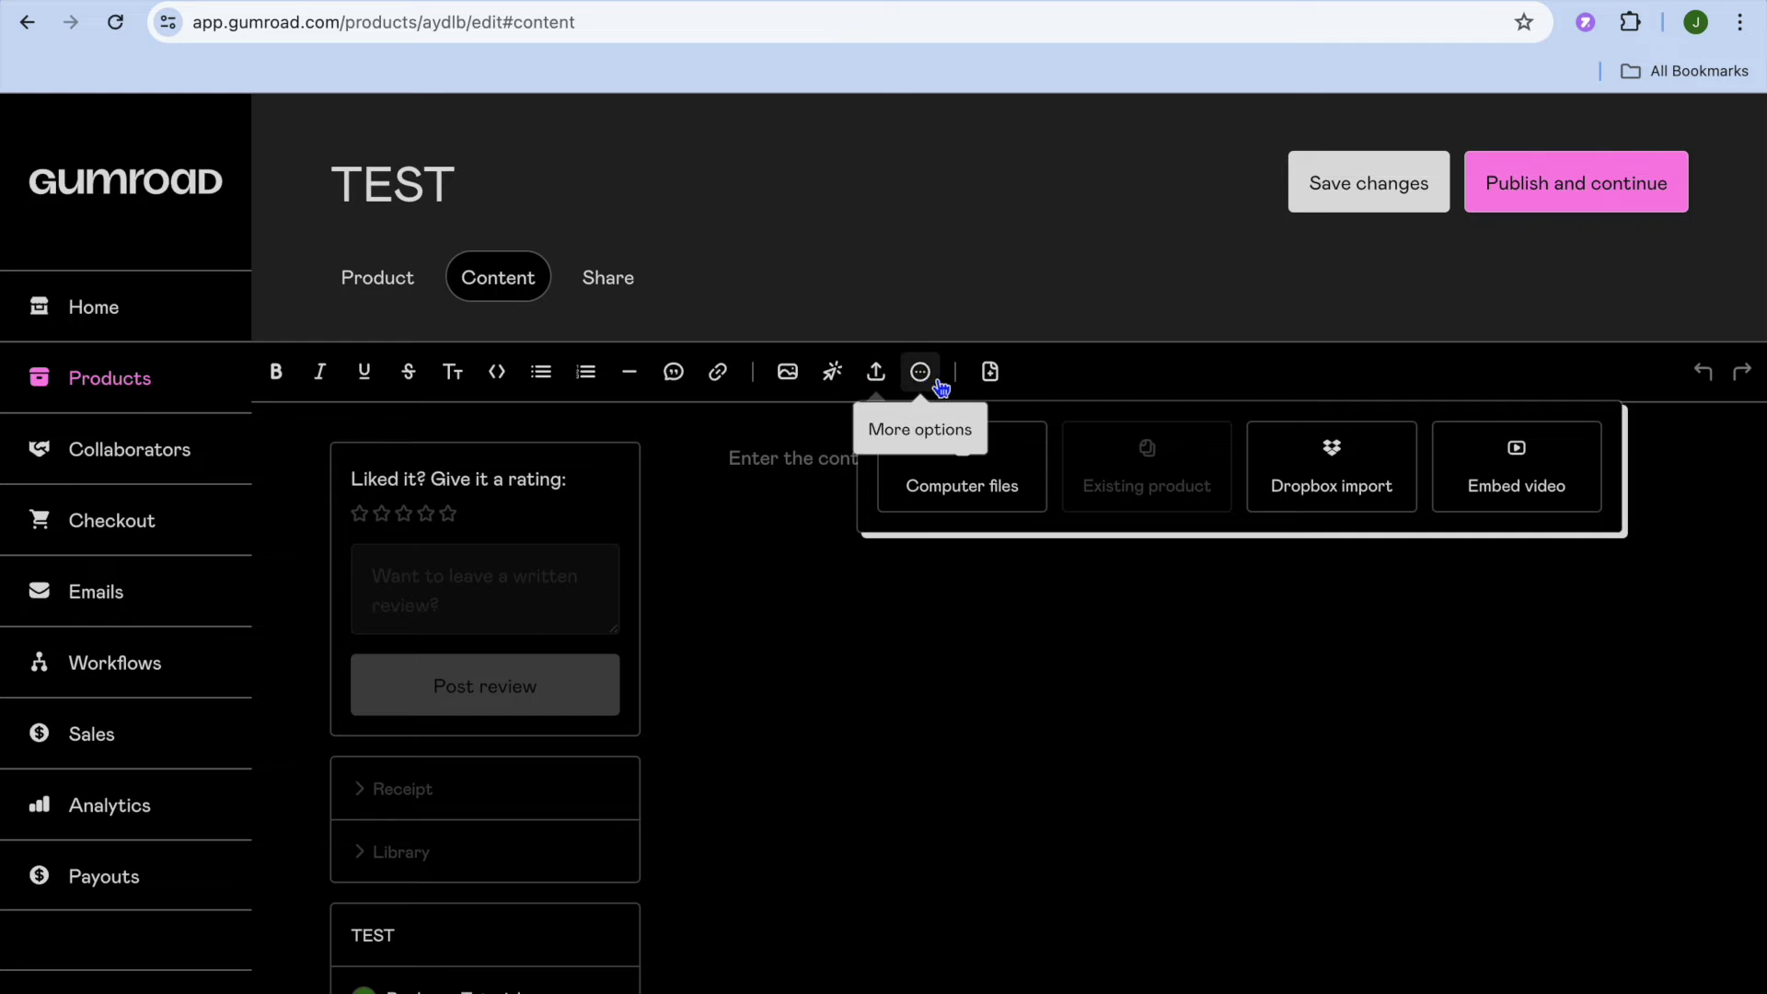
click(920, 468)
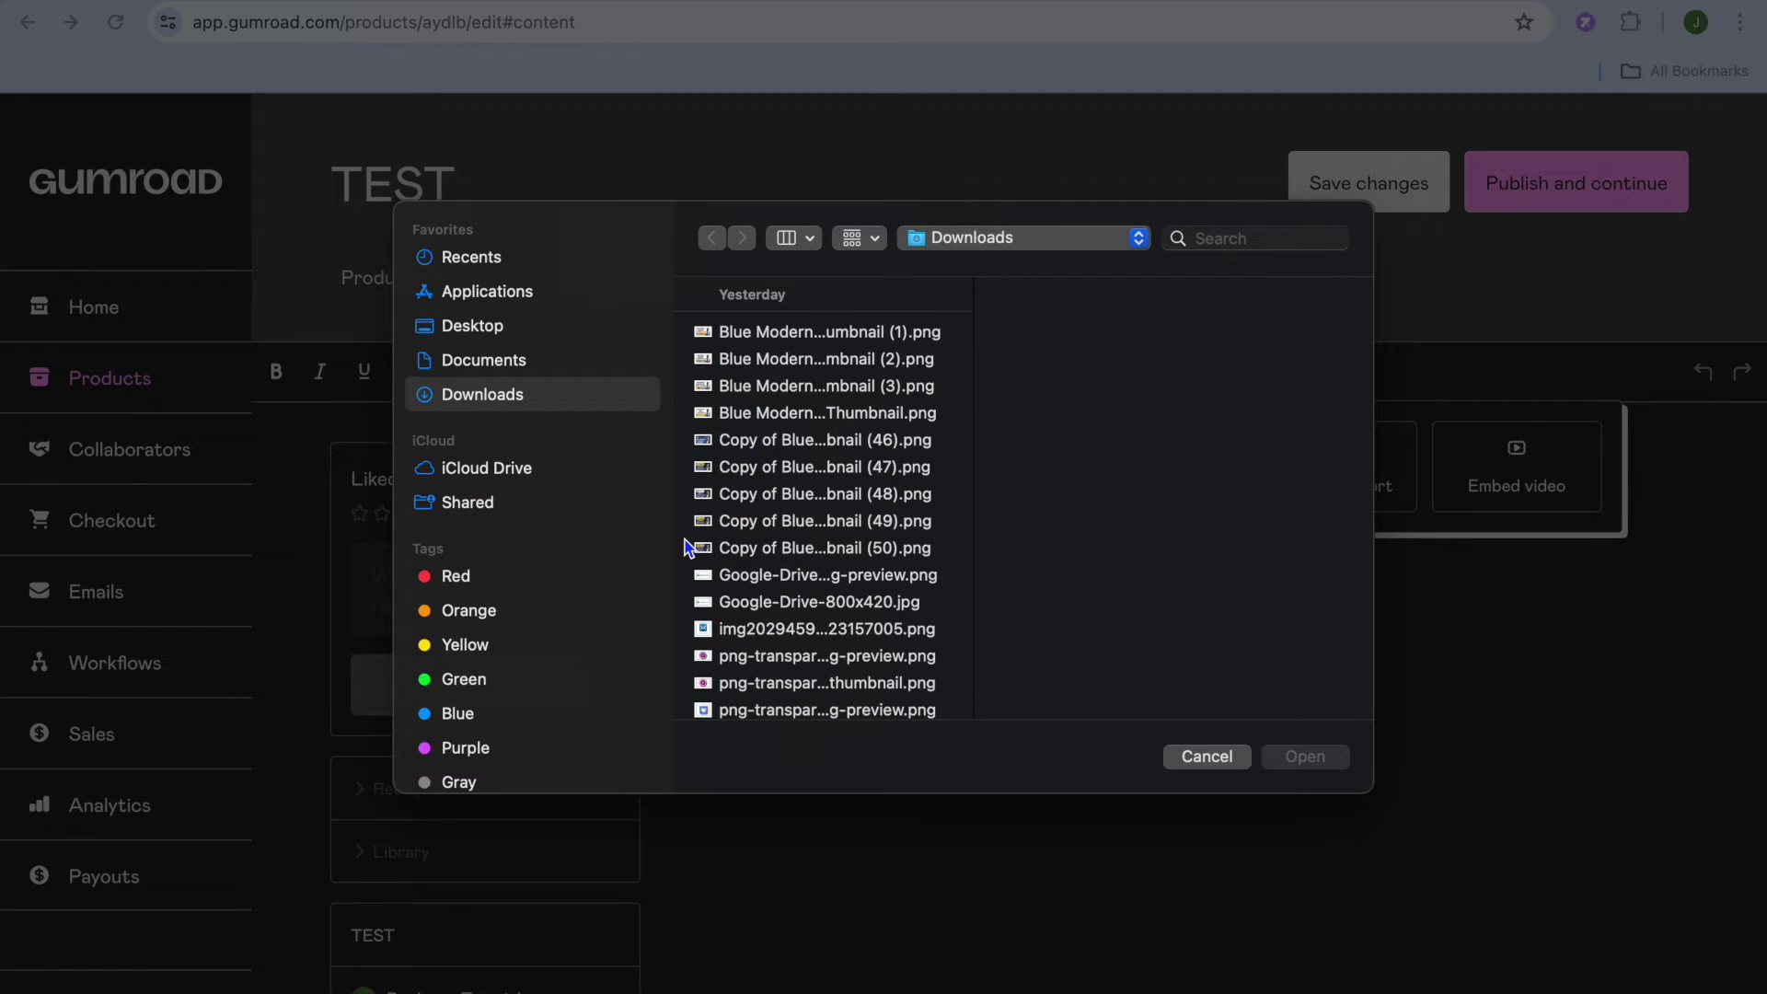
scroll(686, 545, down, 5)
scroll(685, 544, down, 10)
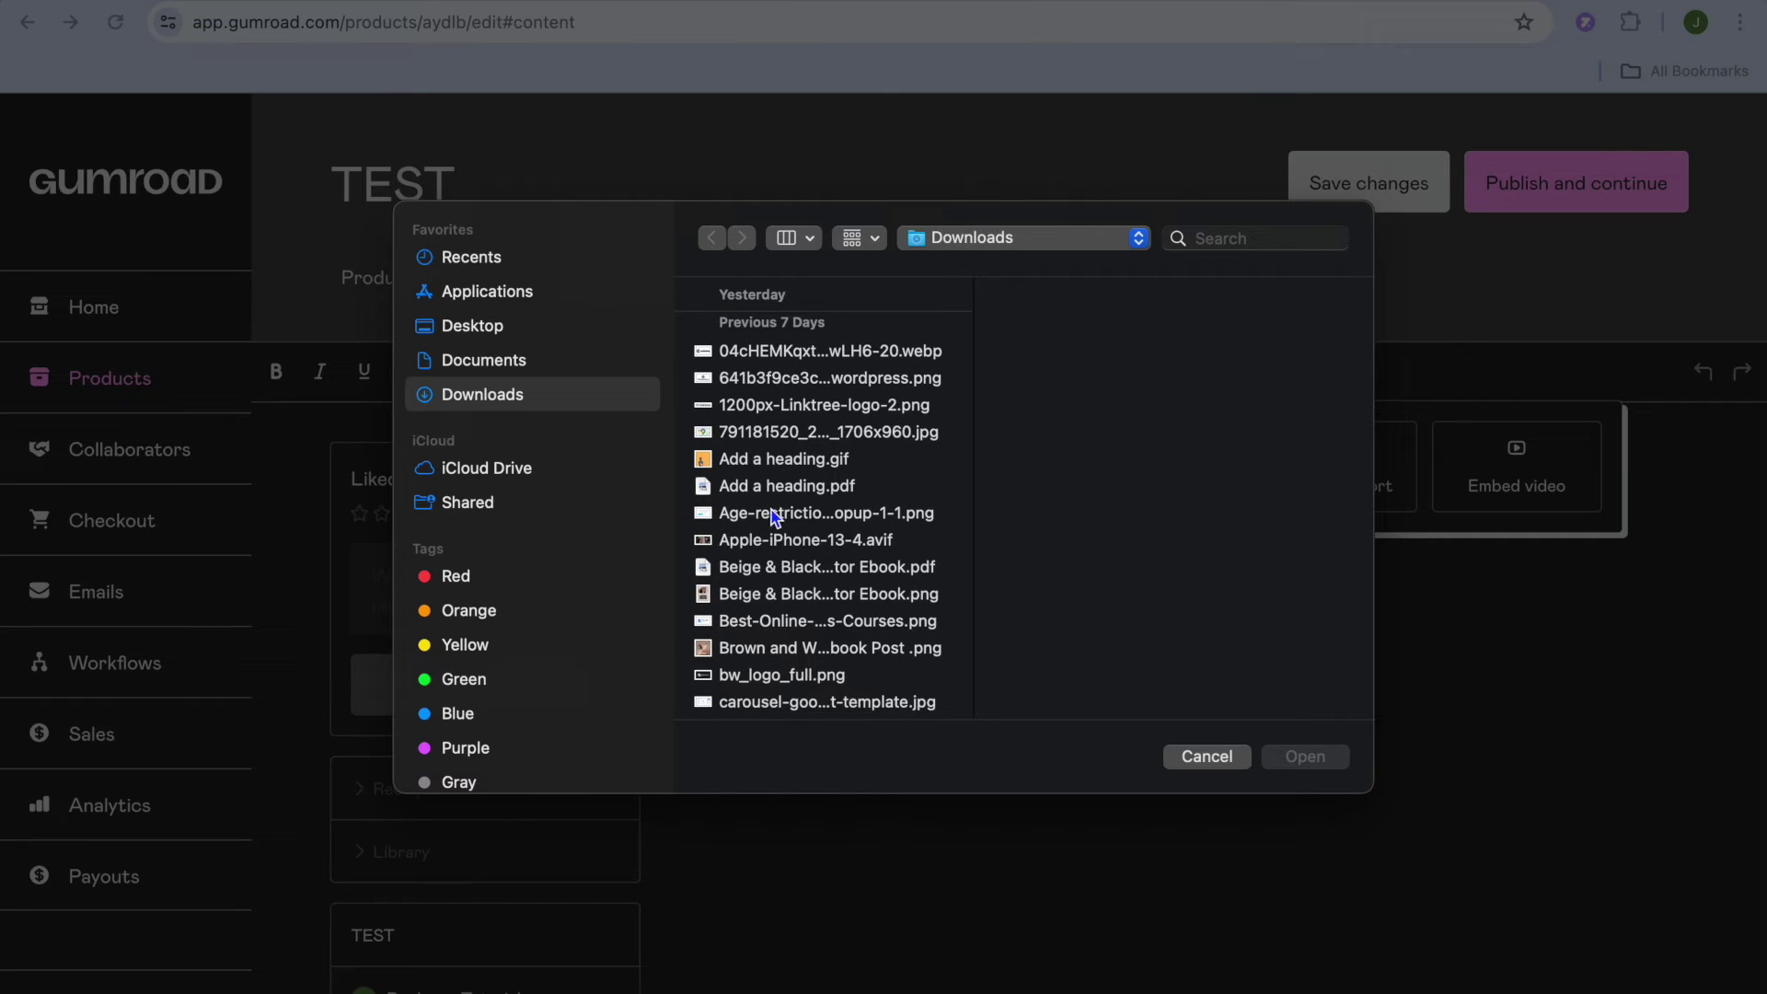
scroll(776, 517, down, 4)
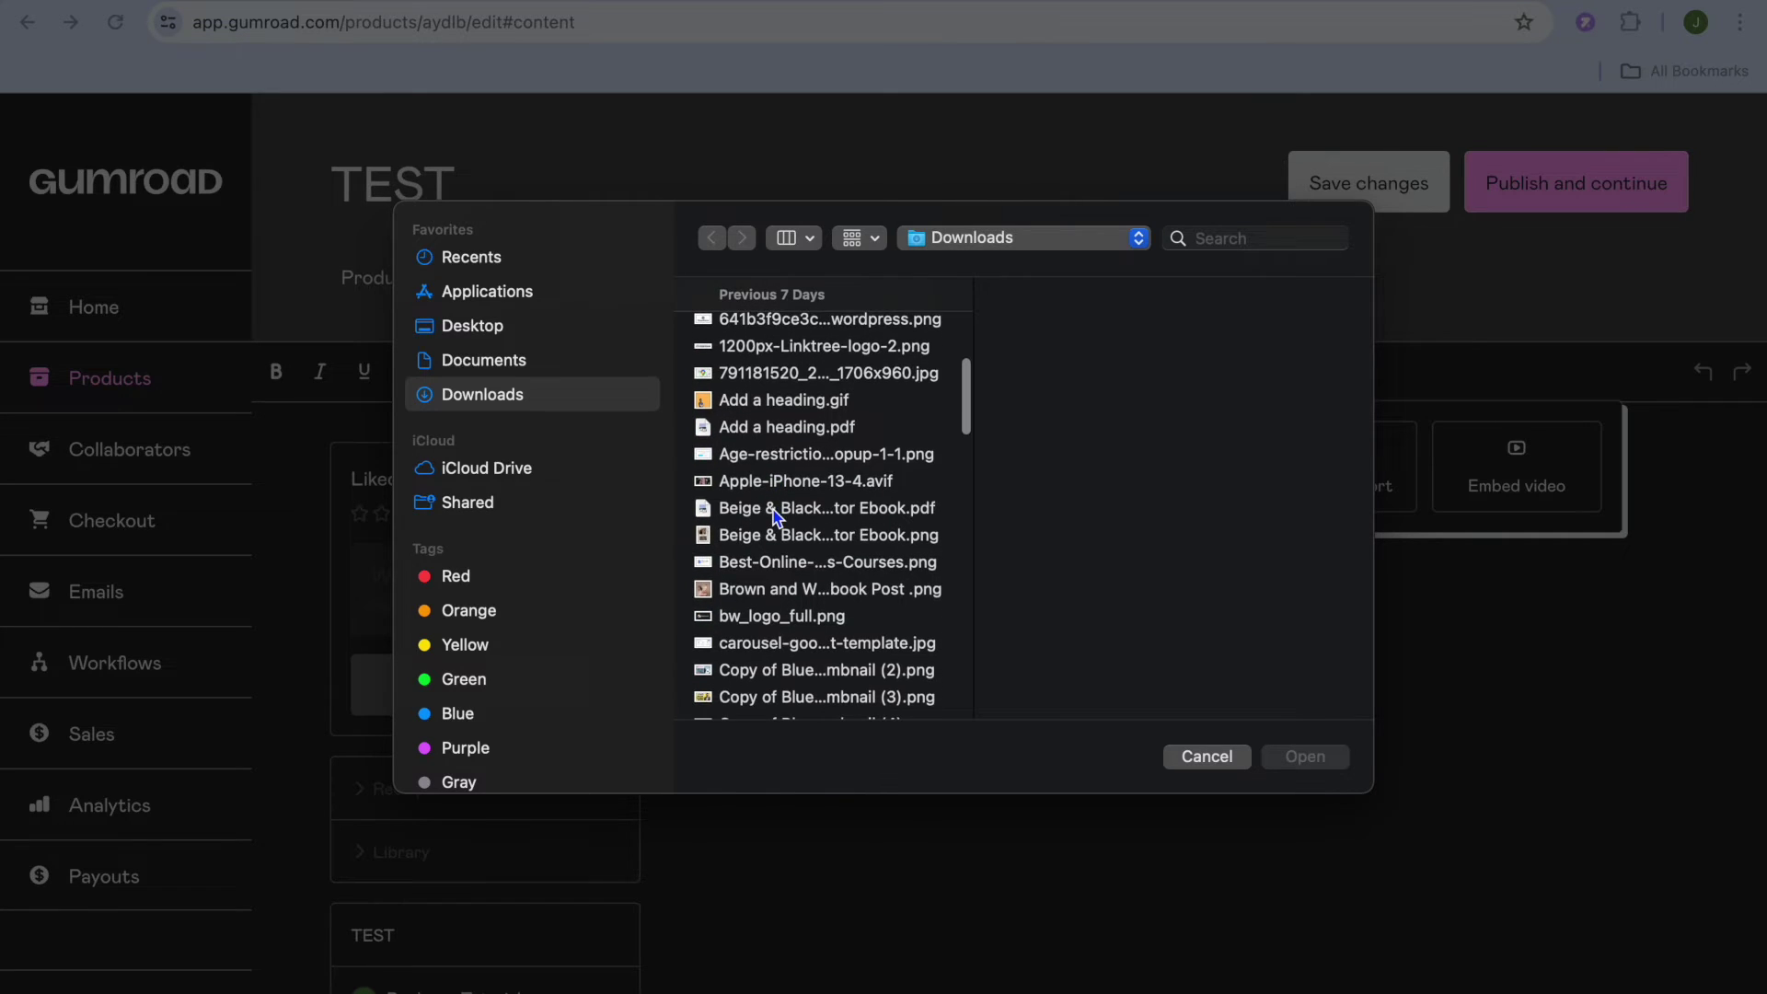
scroll(776, 517, down, 5)
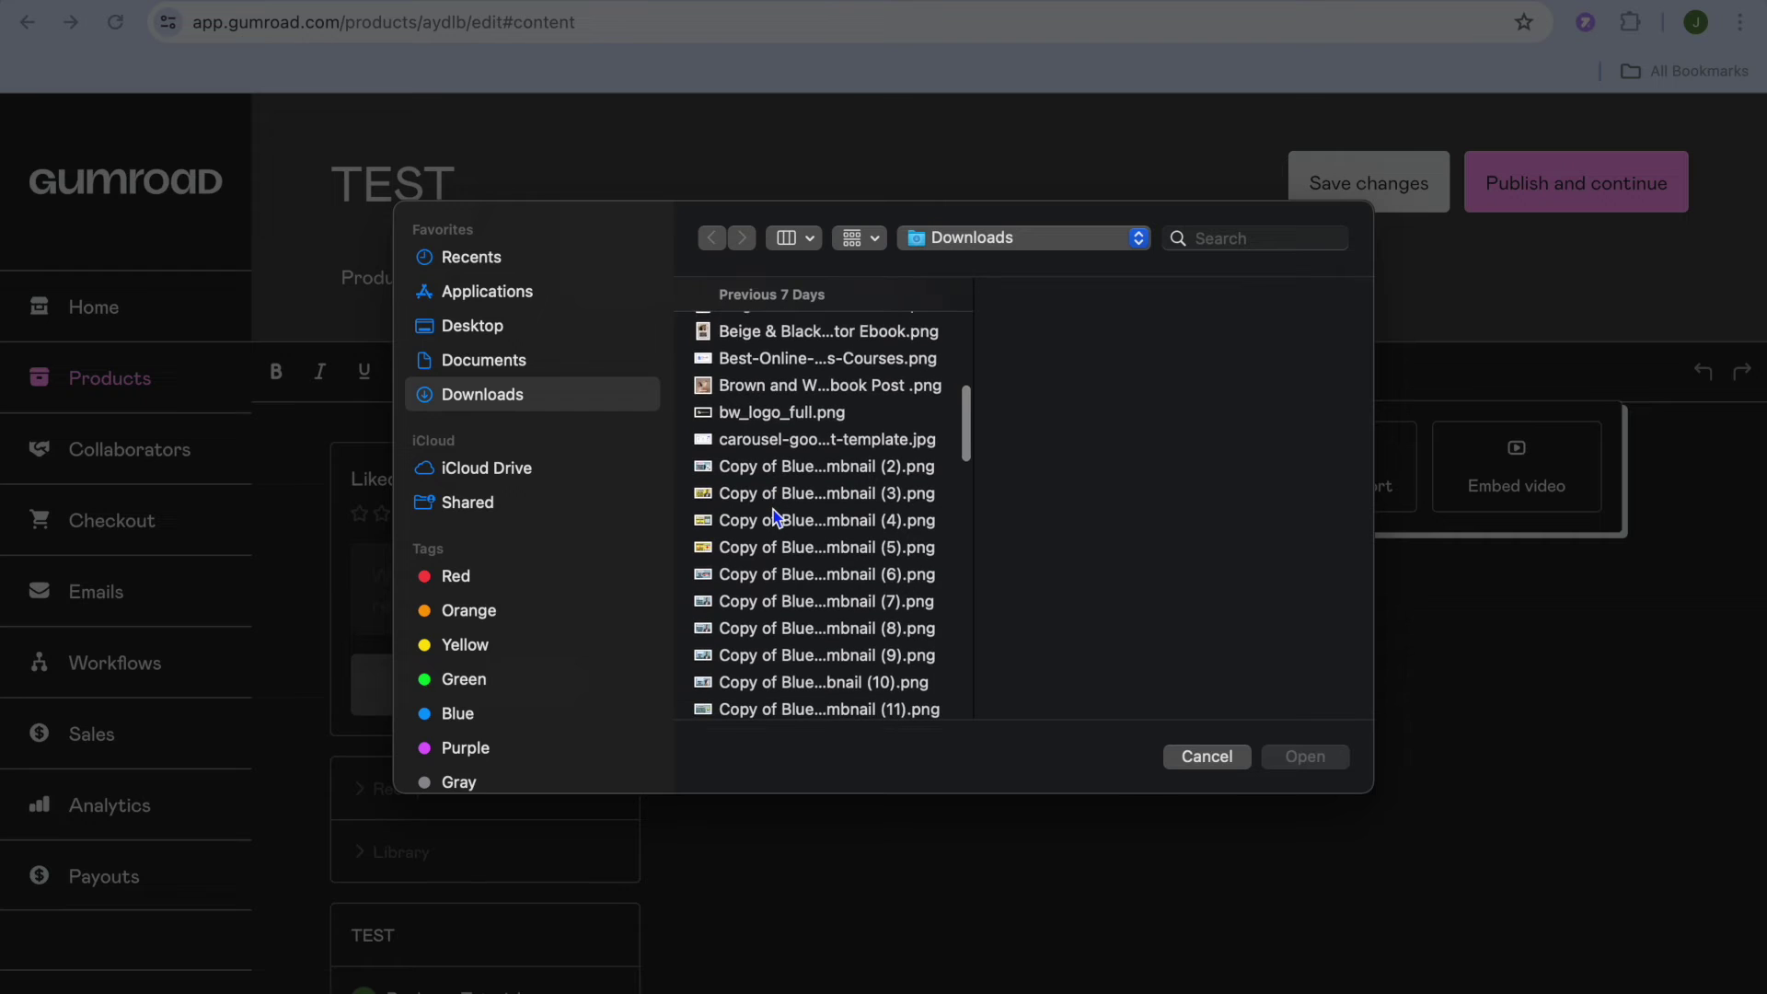
scroll(775, 517, down, 10)
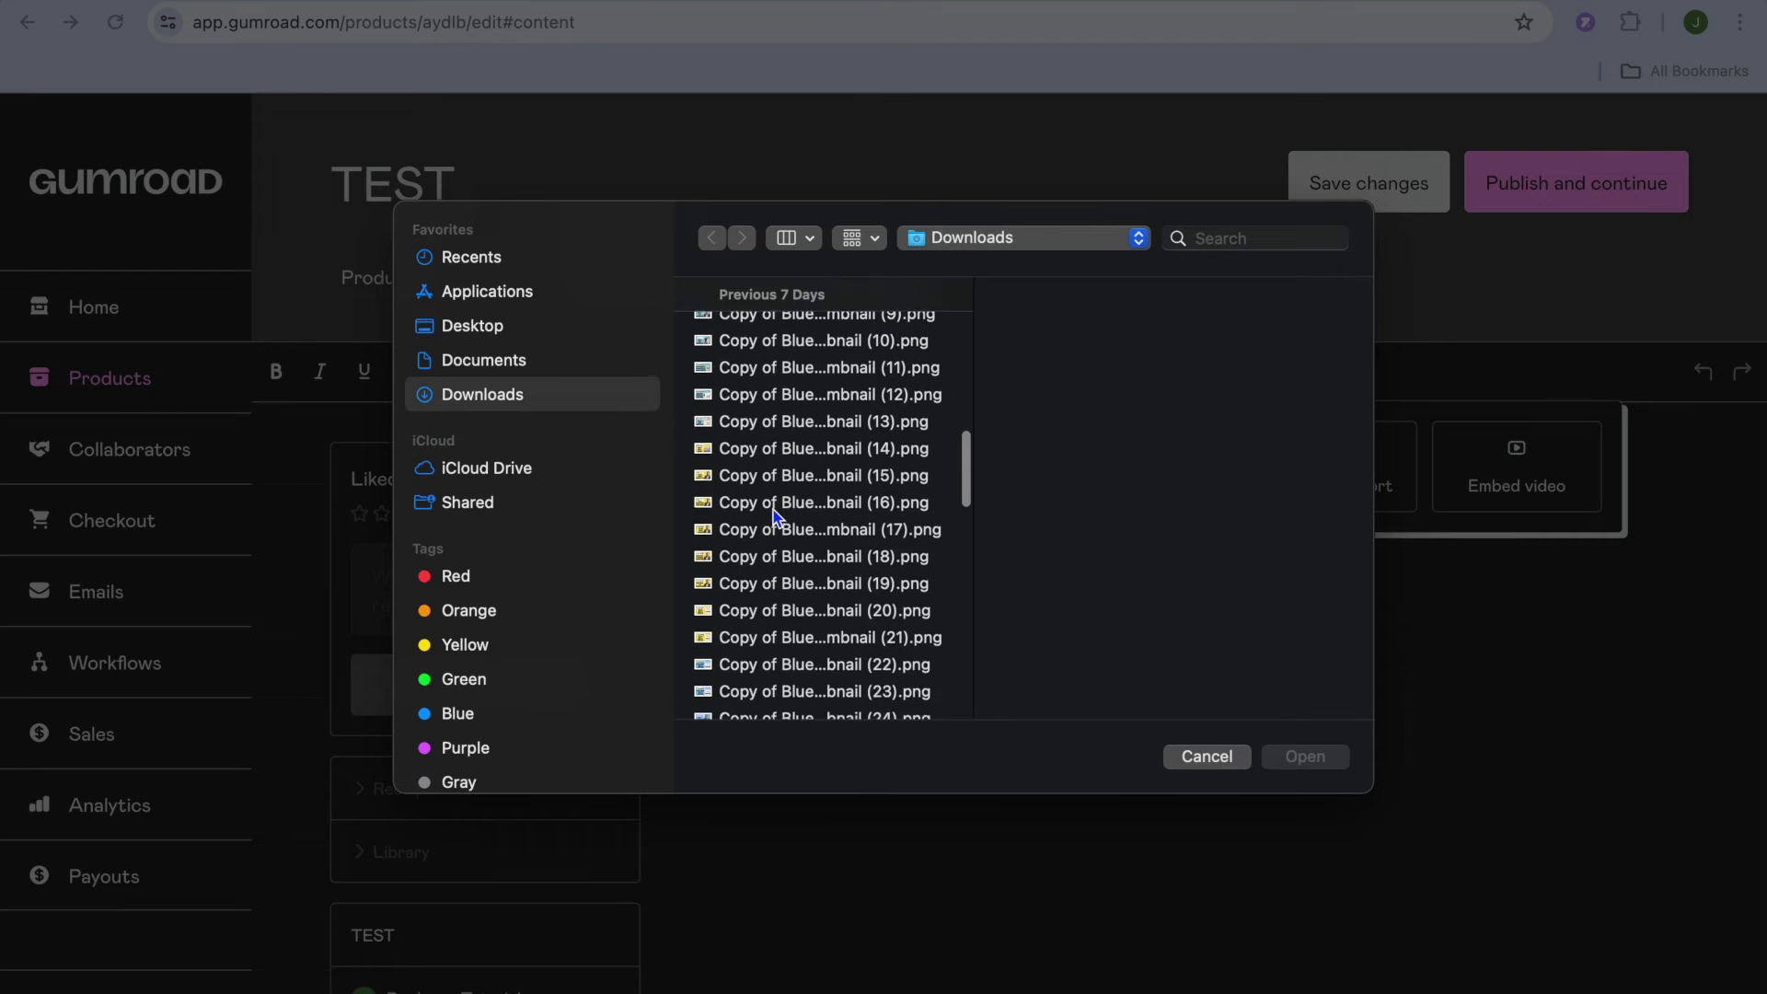
scroll(776, 517, up, 15)
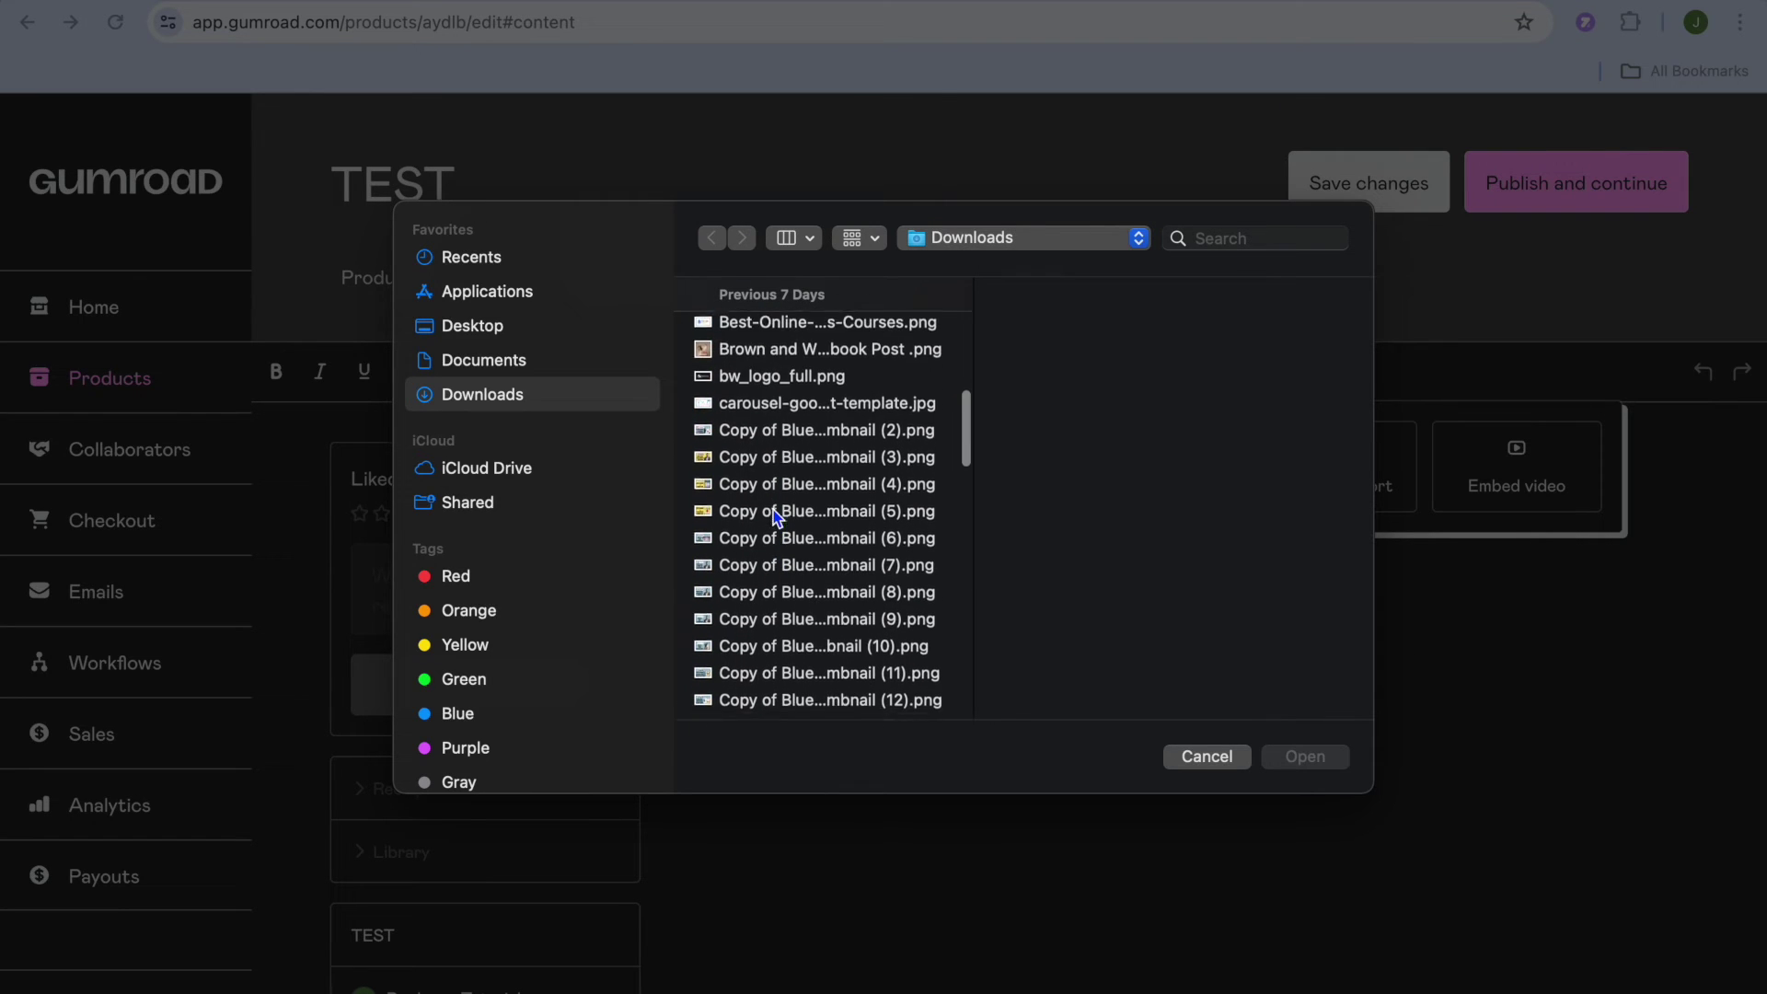
scroll(774, 513, up, 2)
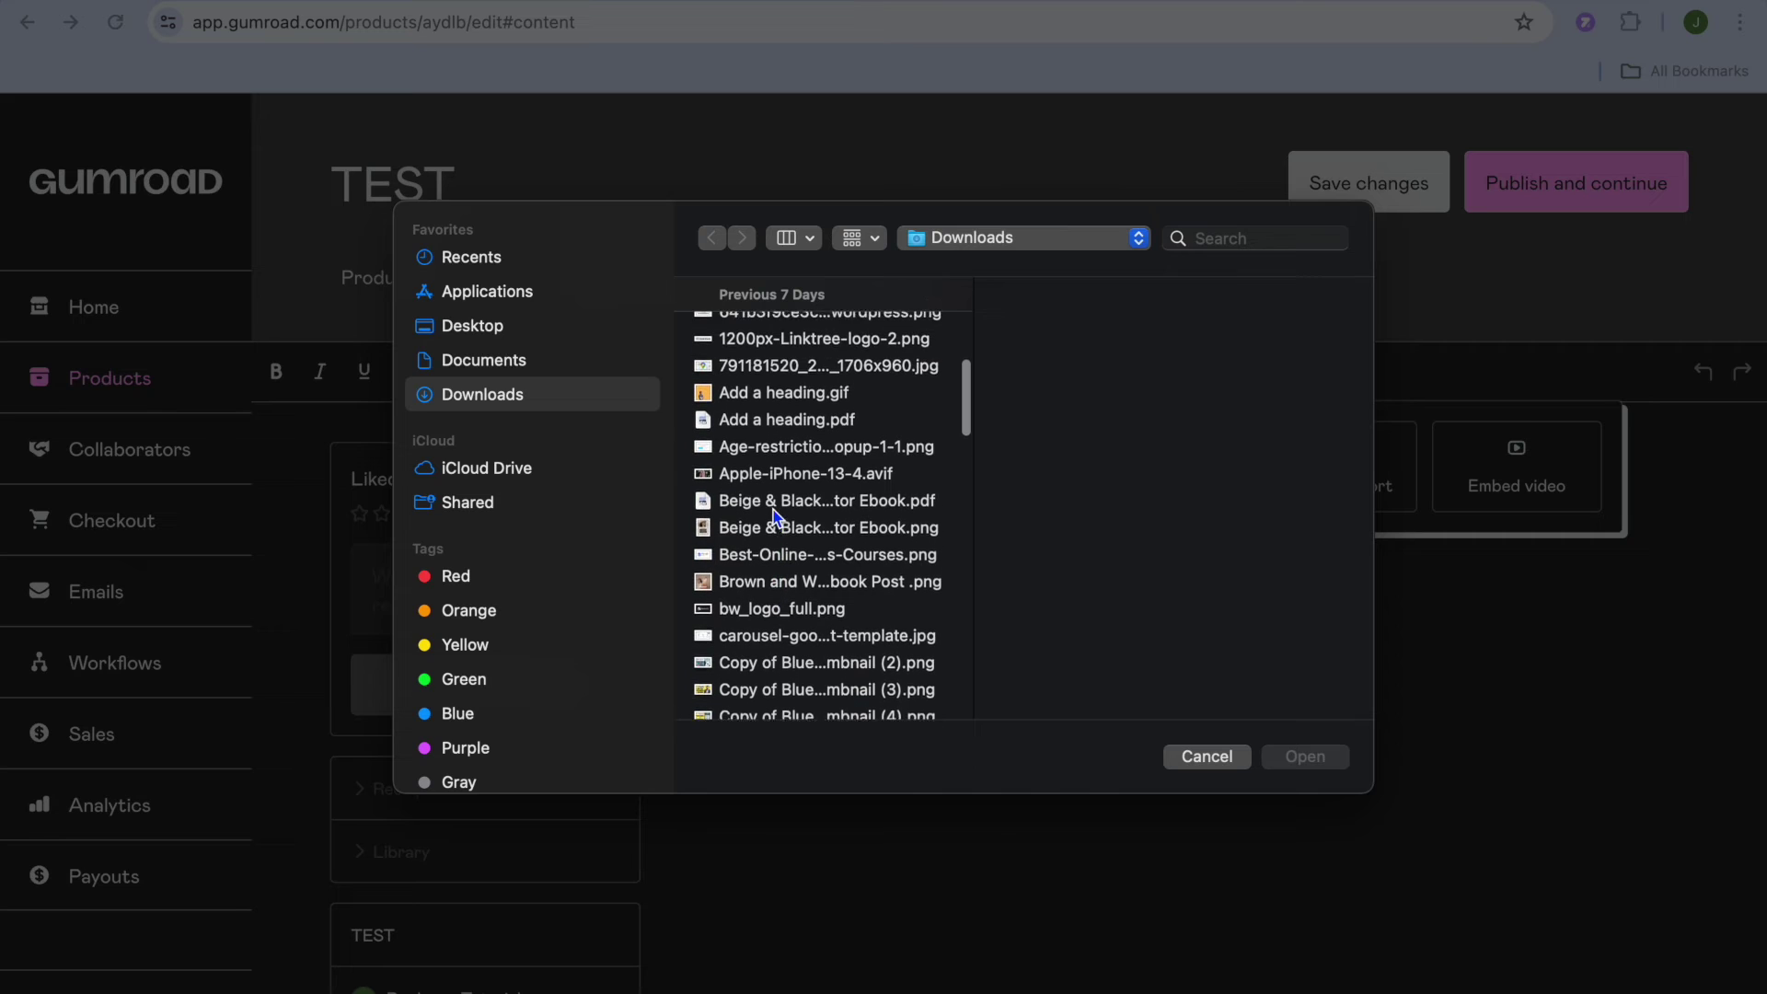
click(781, 513)
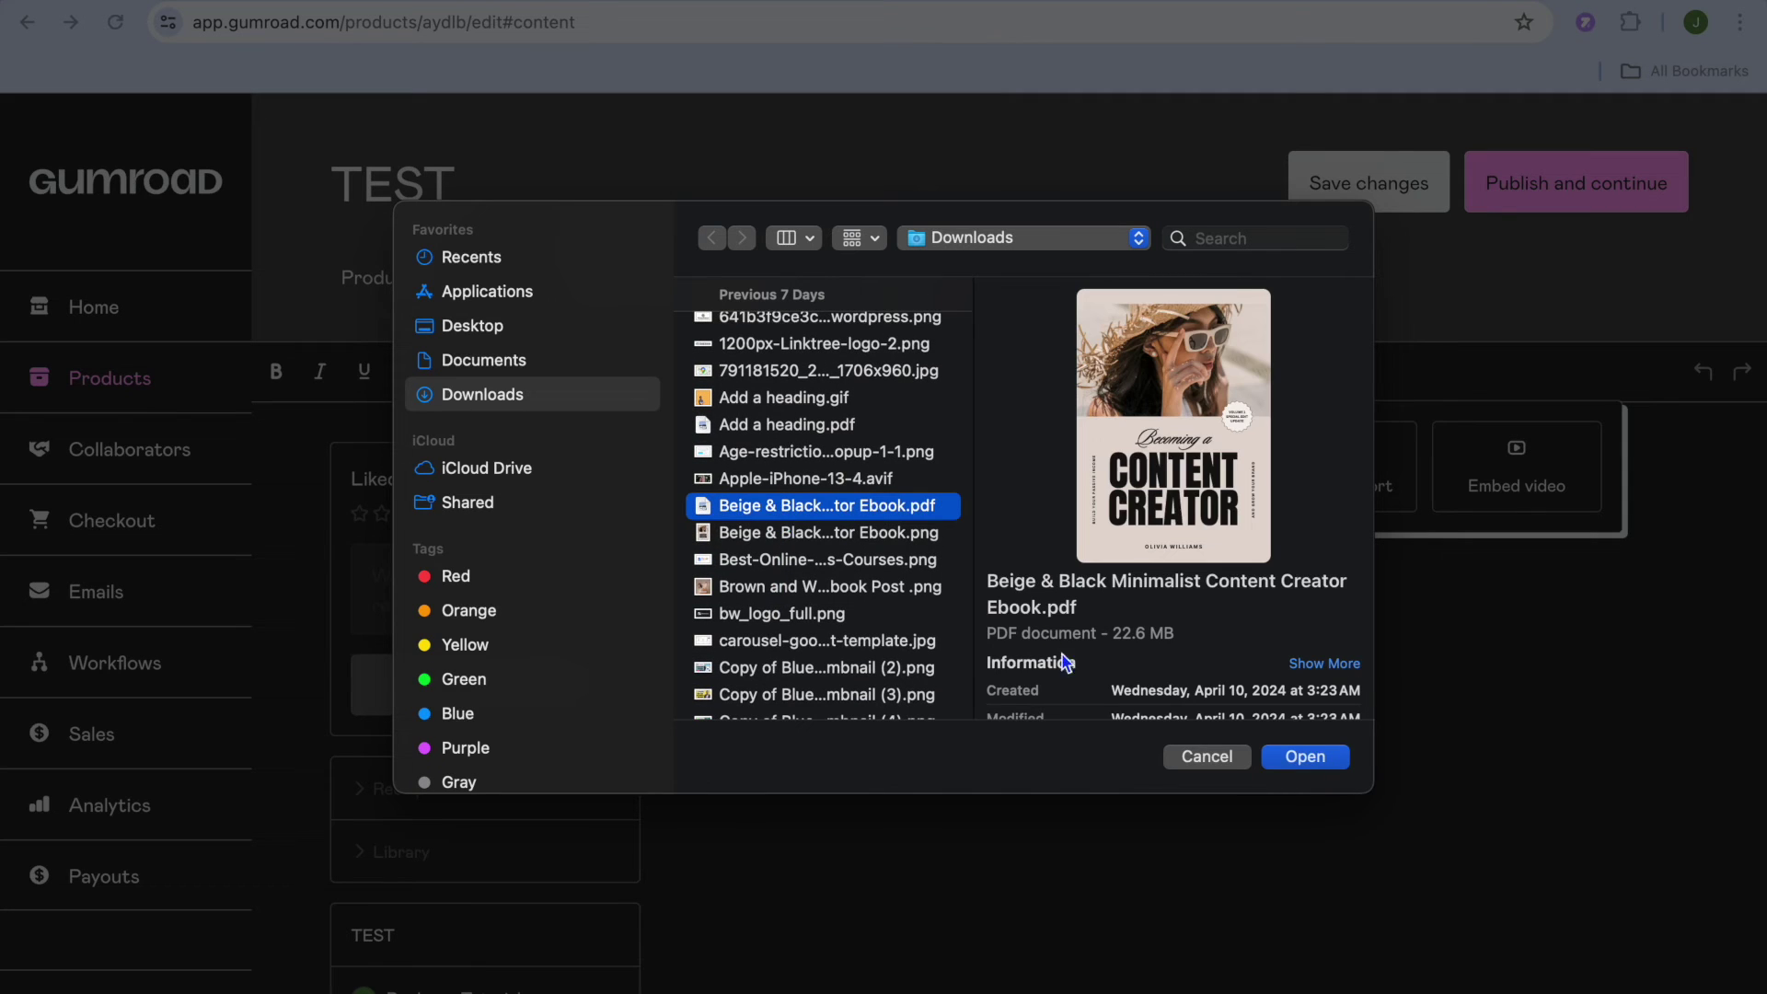
click(1307, 760)
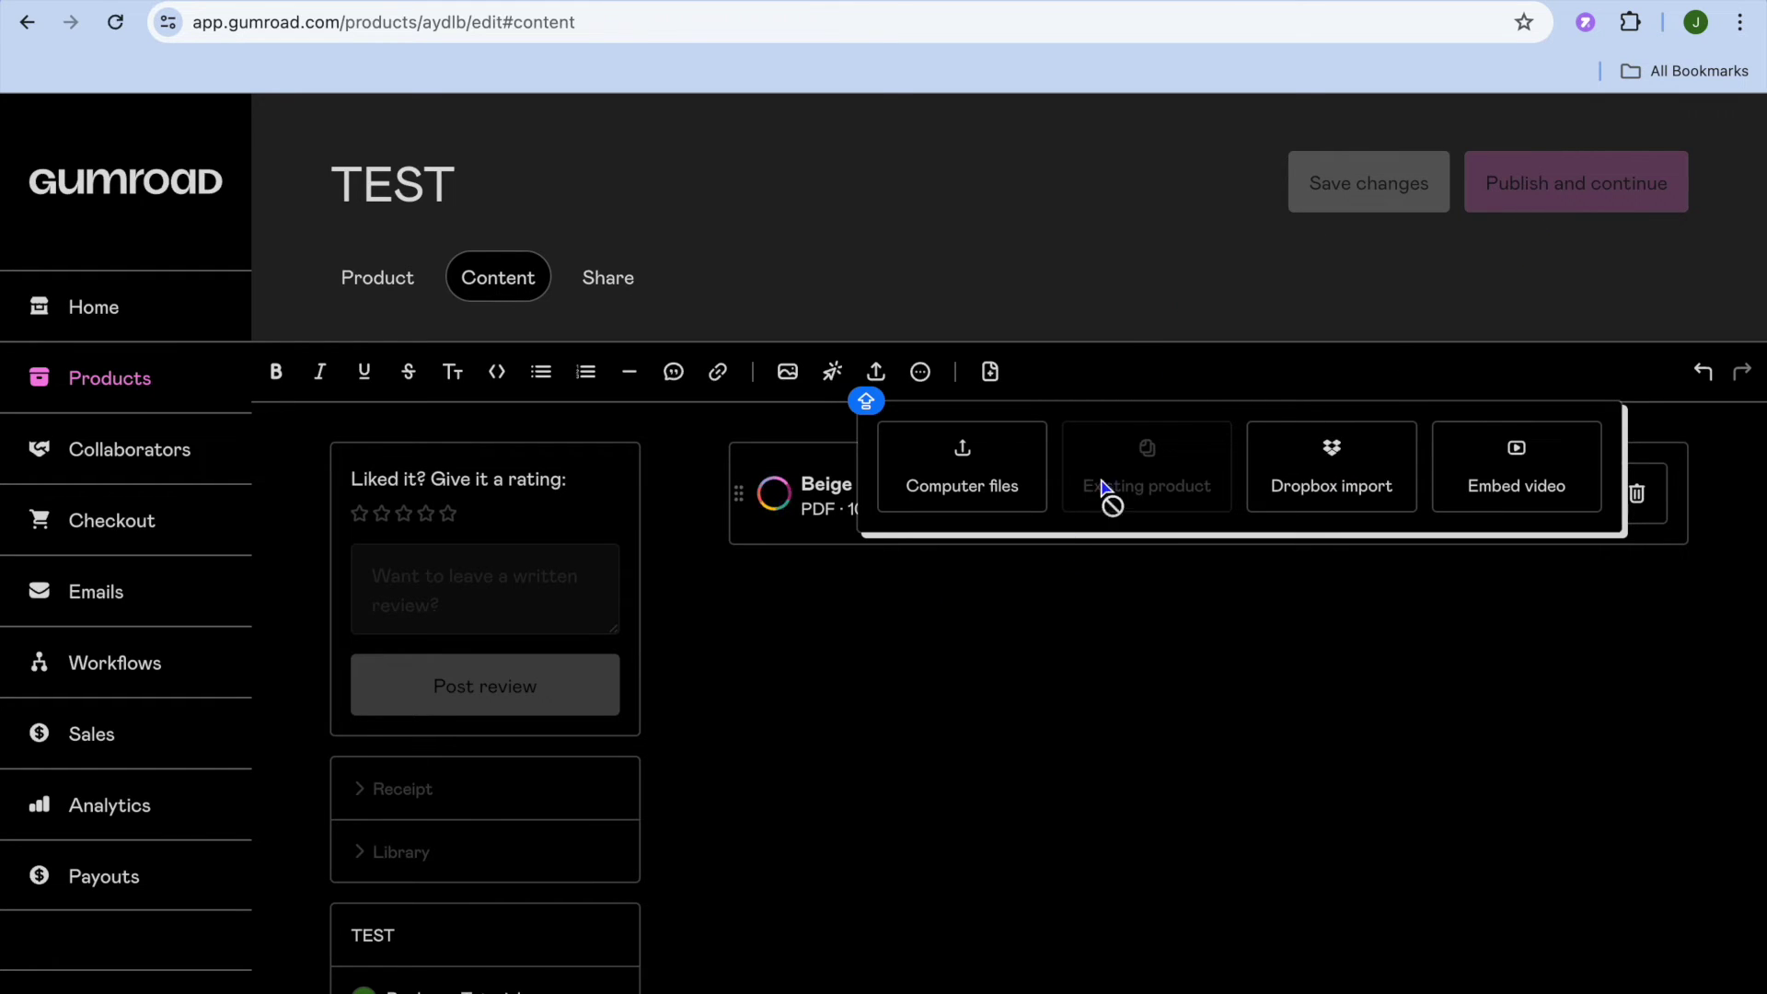
- Close the file-insert popover while the 21.6 MB ebook PDF finishes uploading, then head toward sharing
click(992, 690)
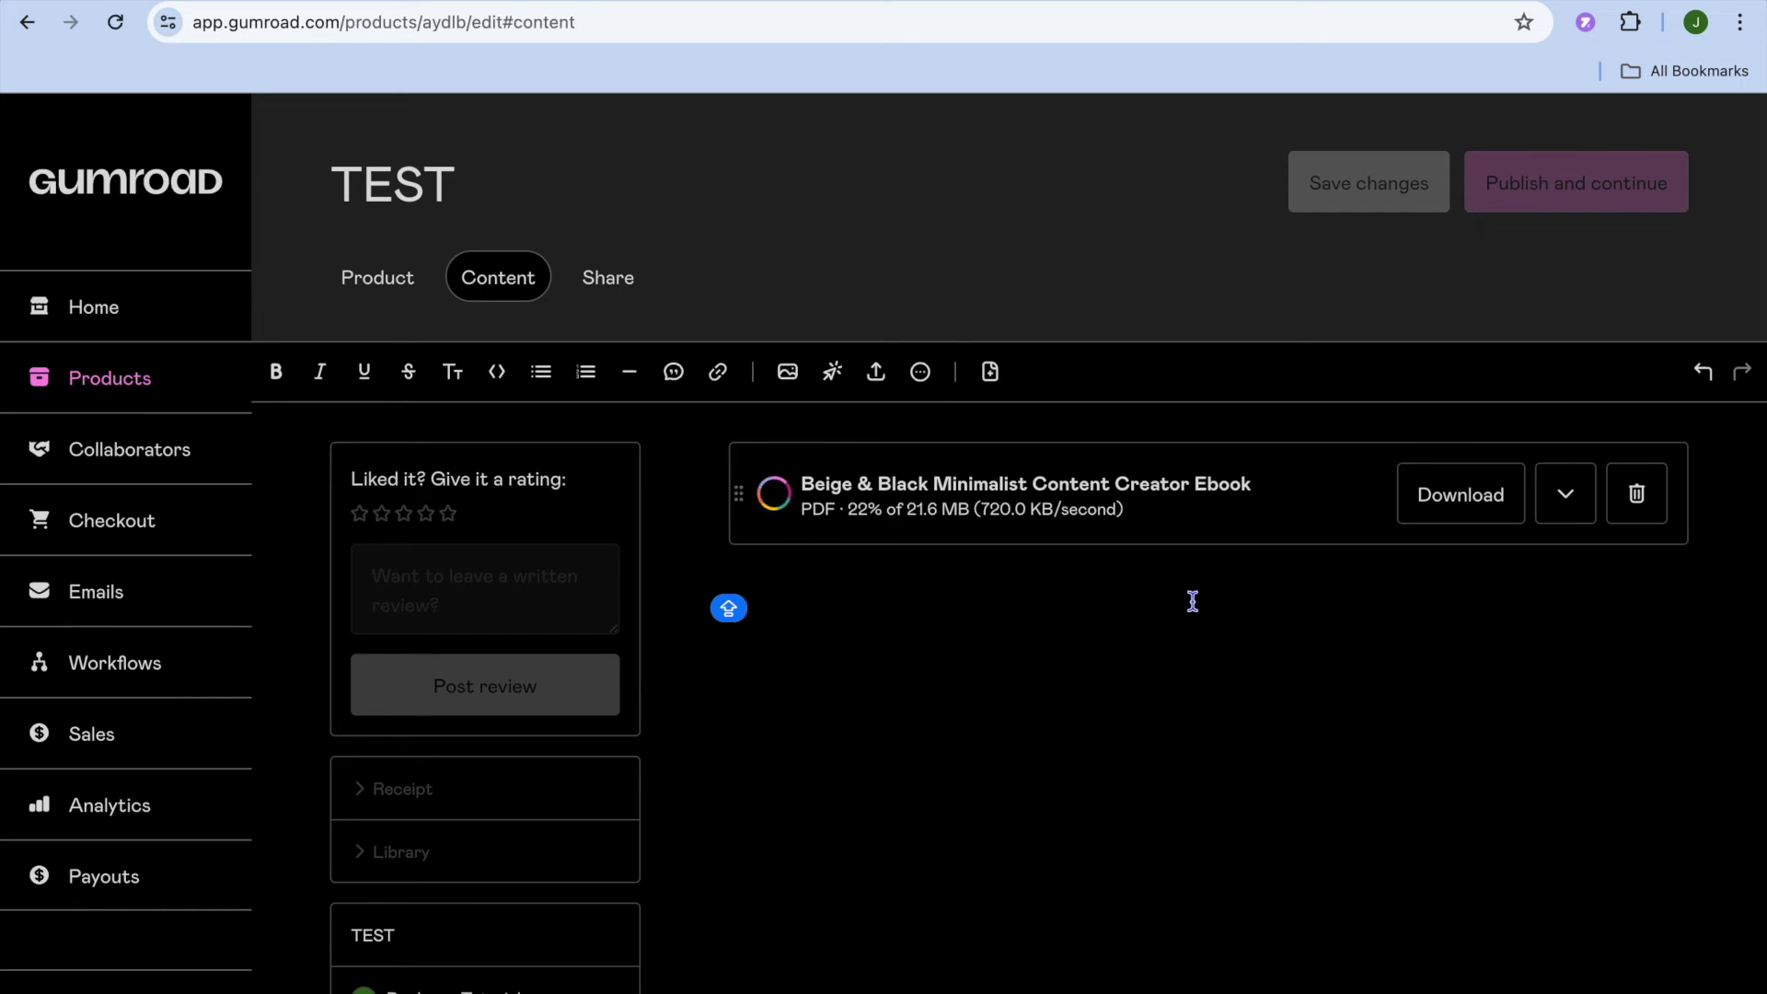
click(626, 294)
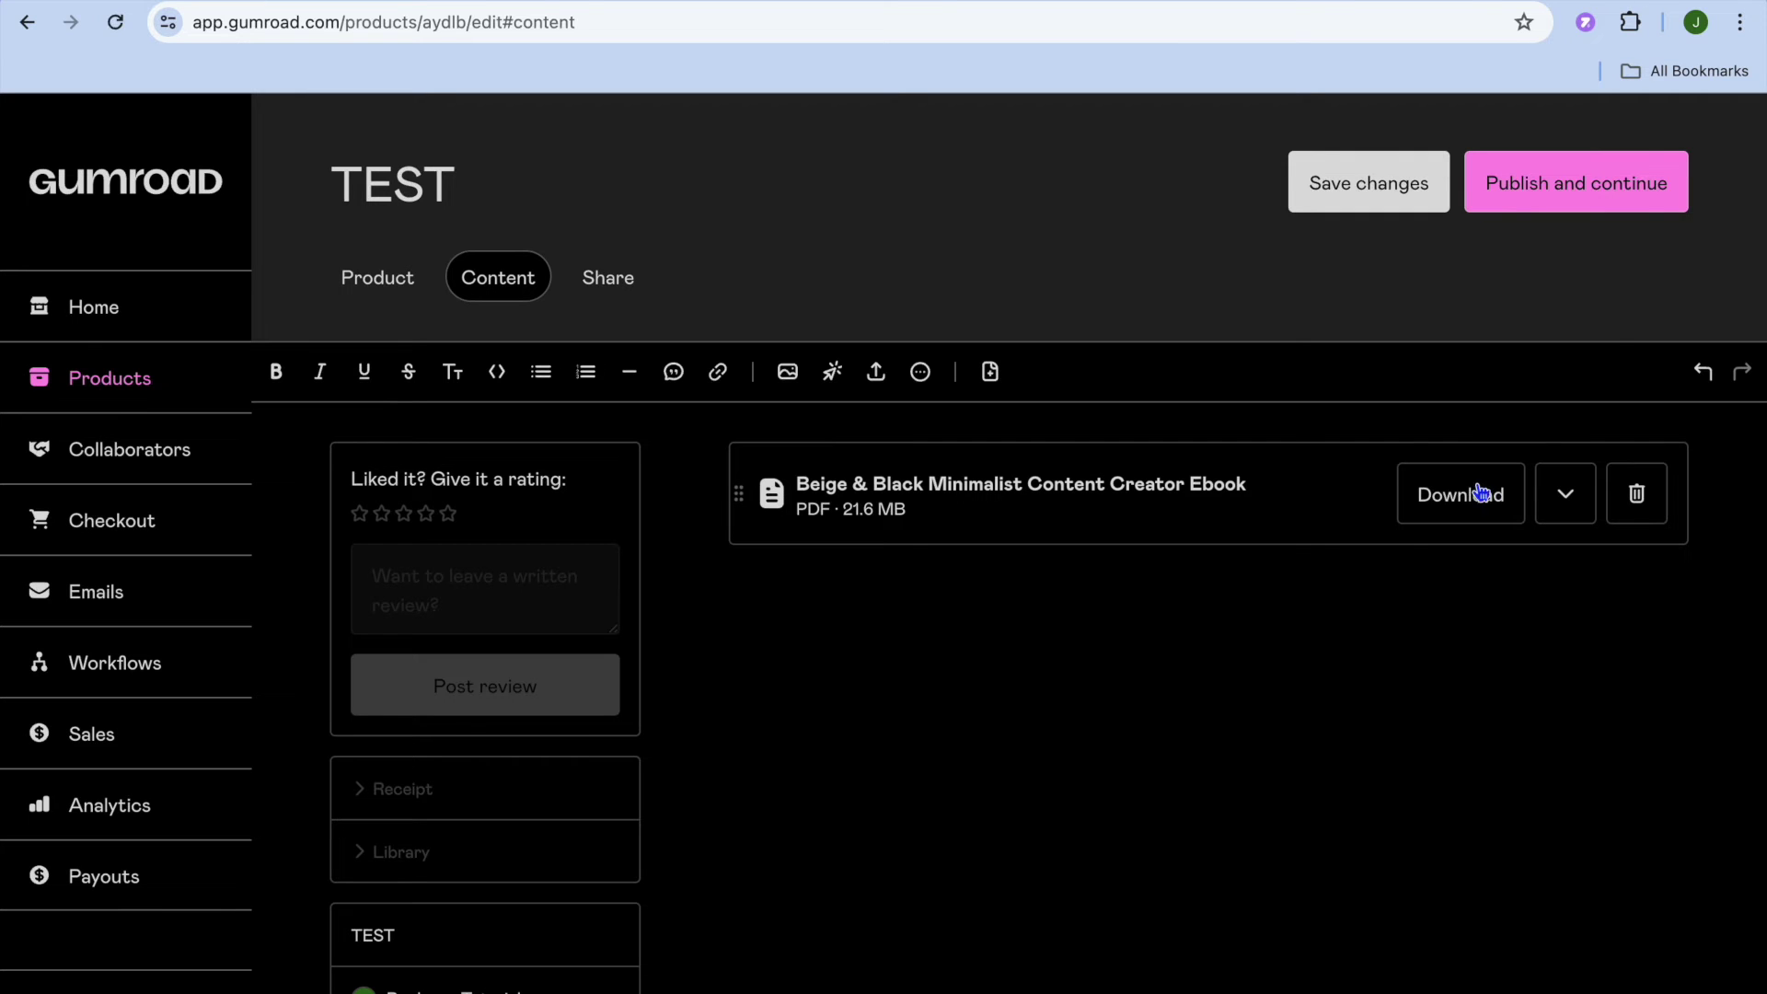
- Publish the TEST product and copy its product URL from the Share tab
click(1587, 195)
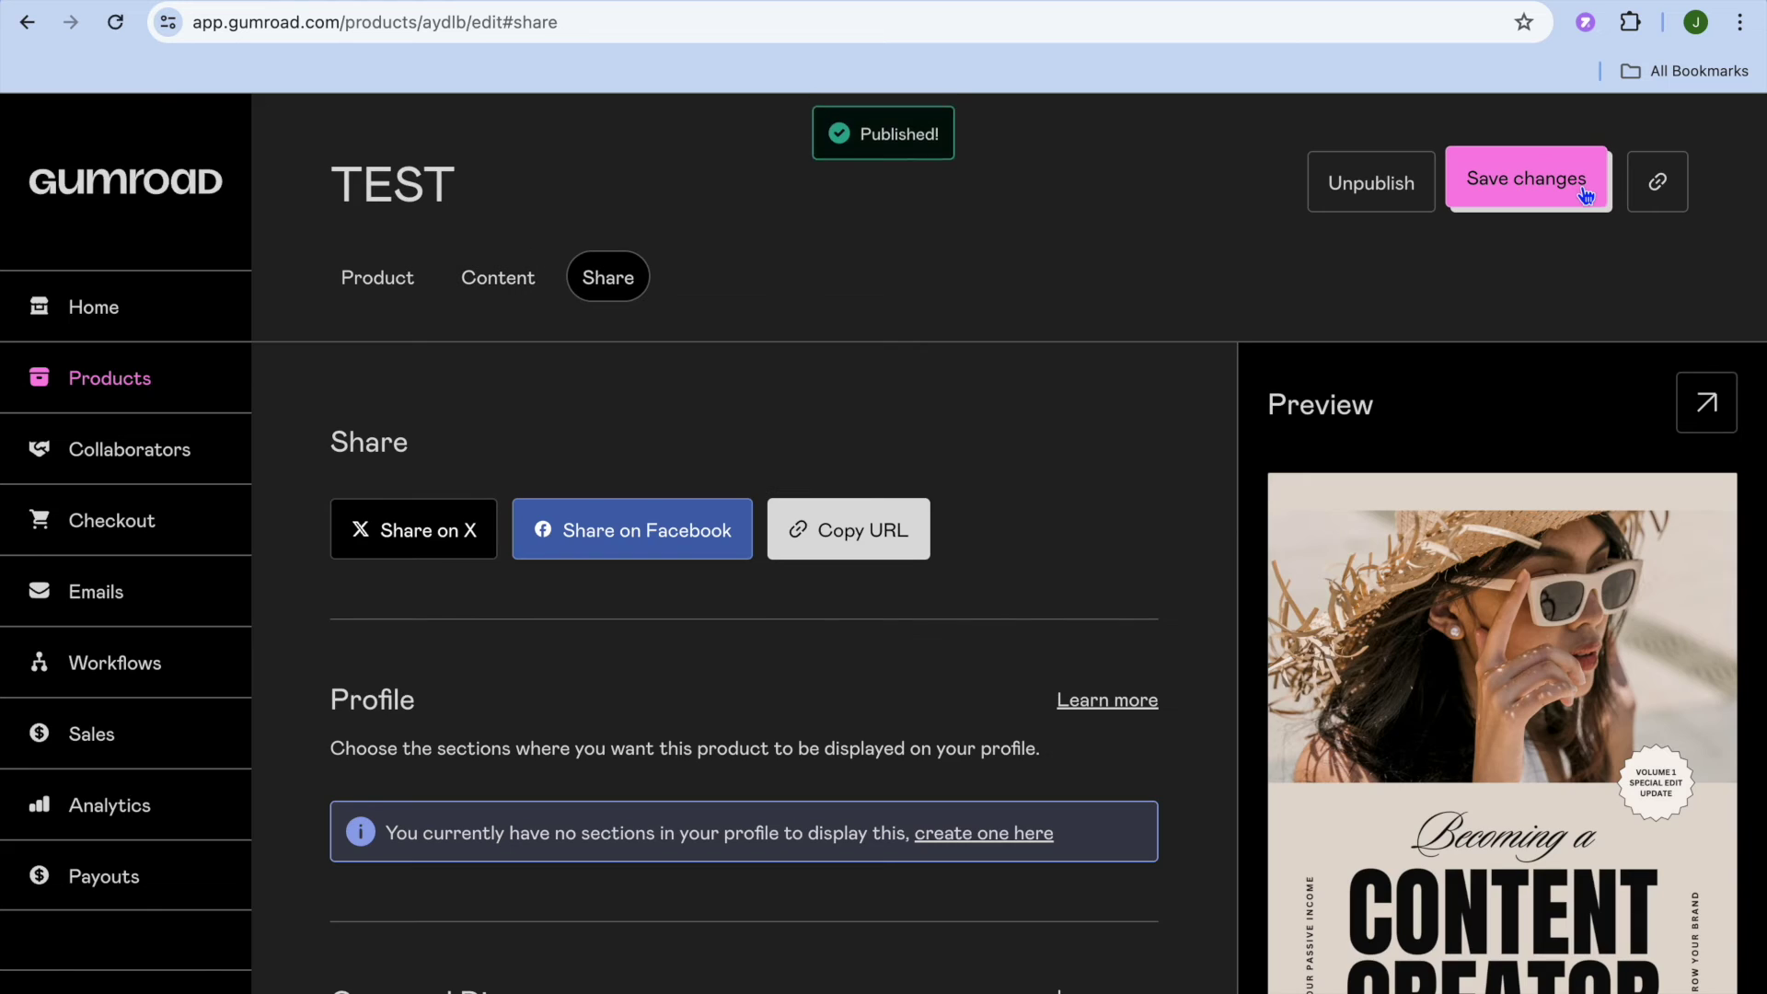
scroll(1030, 599, down, 6)
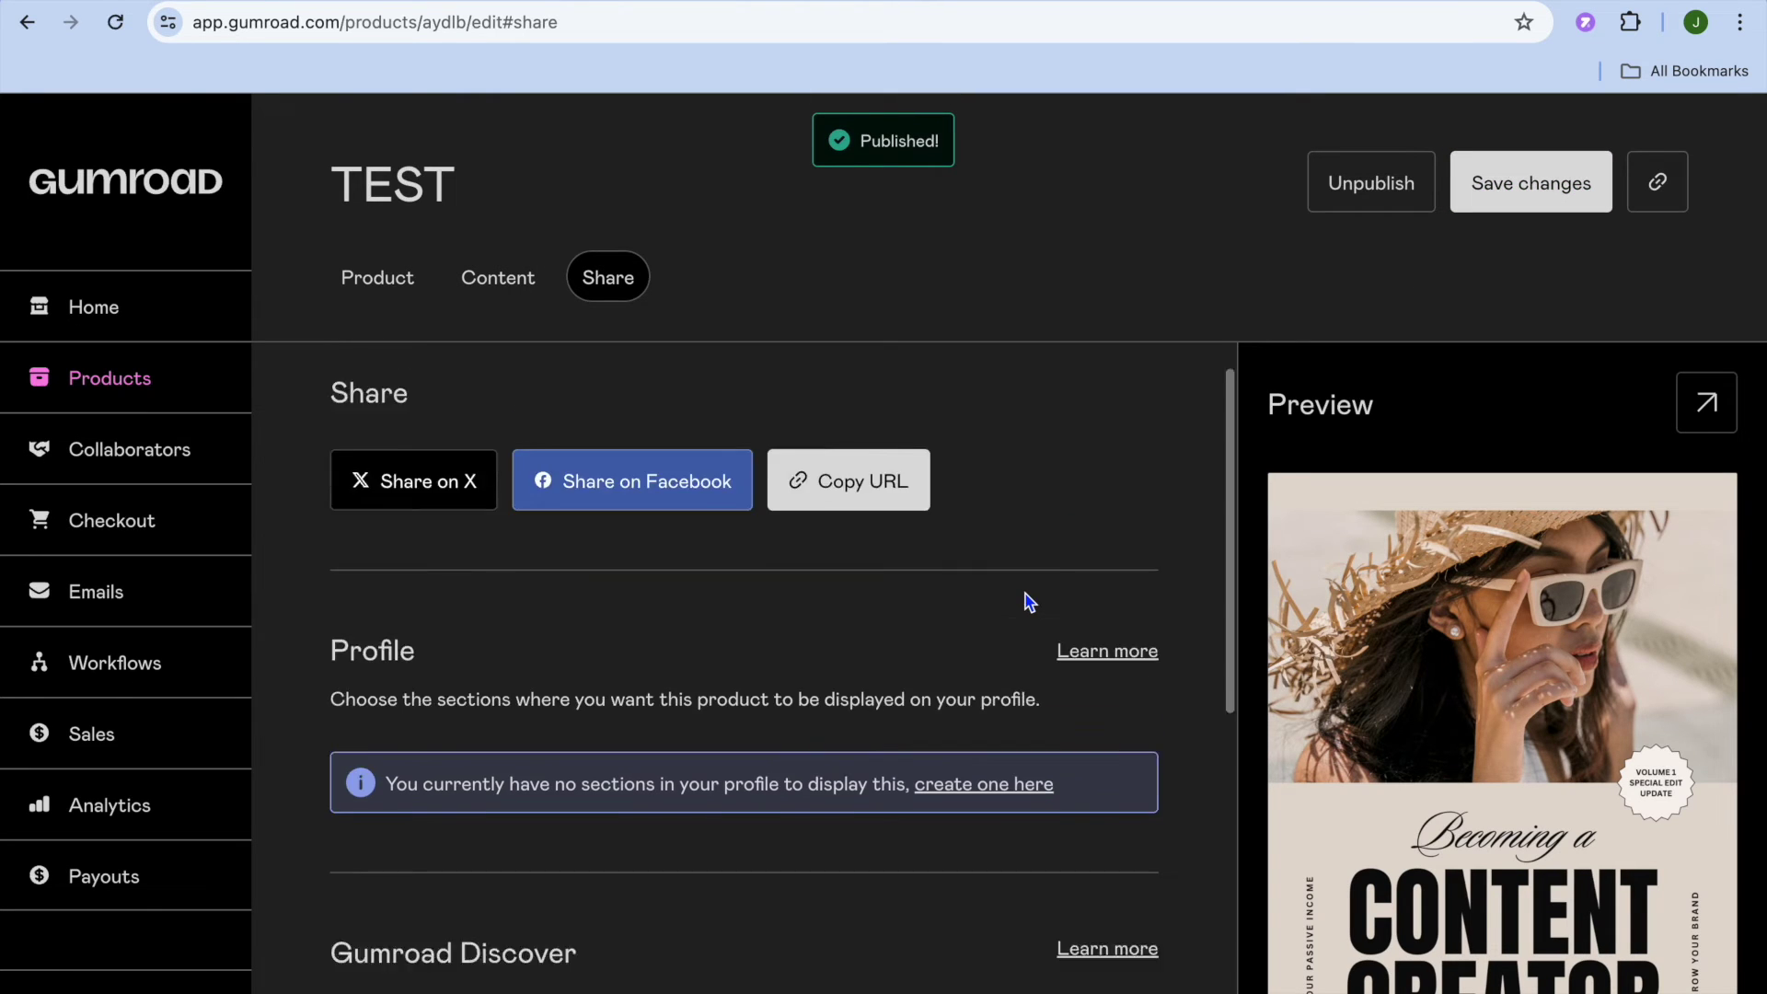
scroll(1030, 601, up, 6)
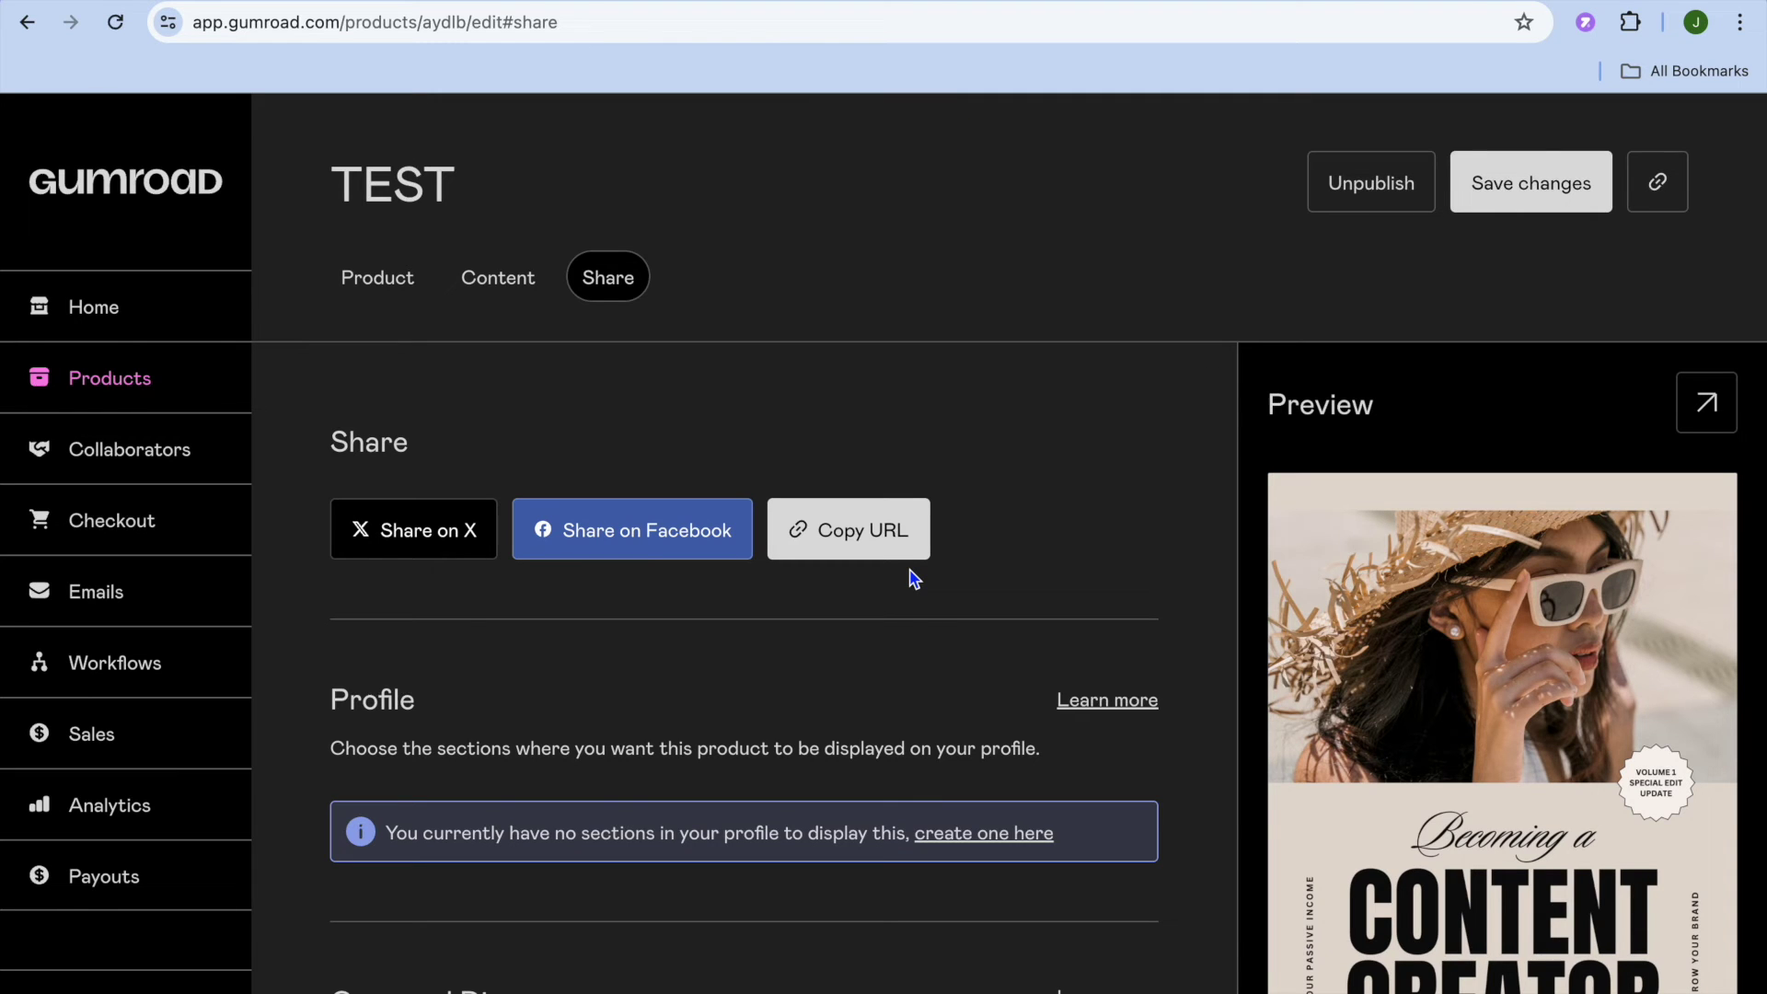
click(879, 541)
click(157, 888)
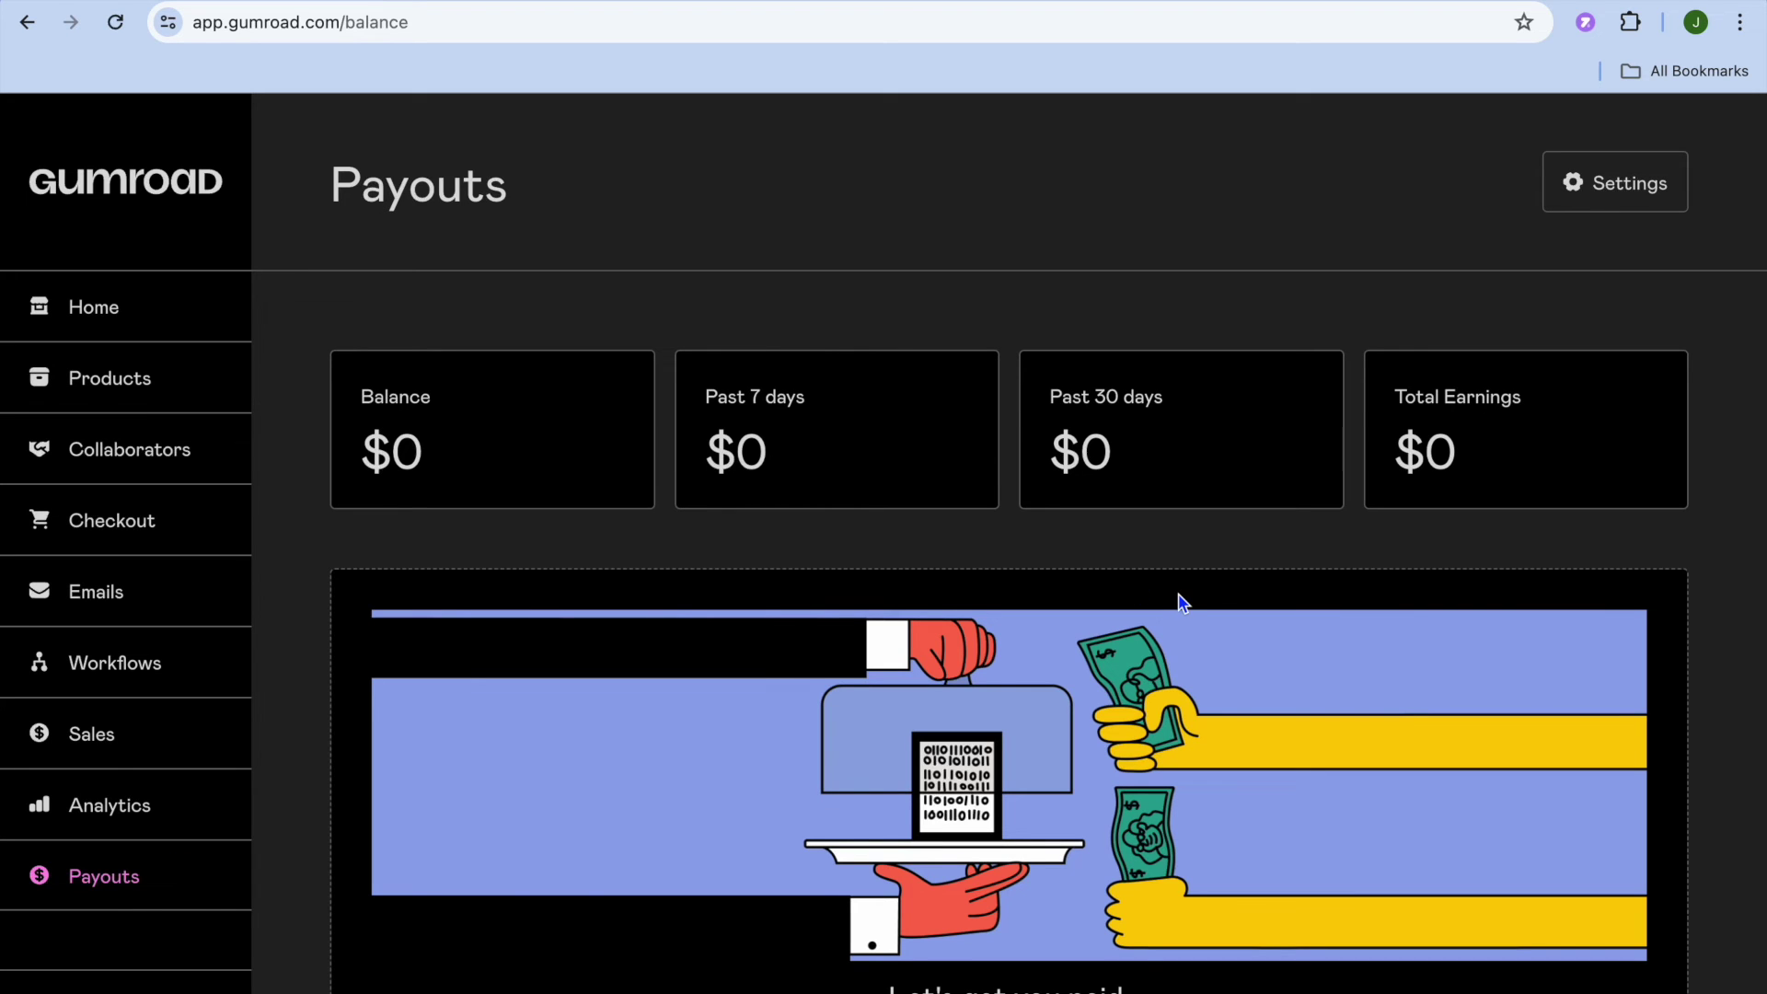
- Open the payout settings and dismiss the 'Where are you located?' prompt
click(1657, 178)
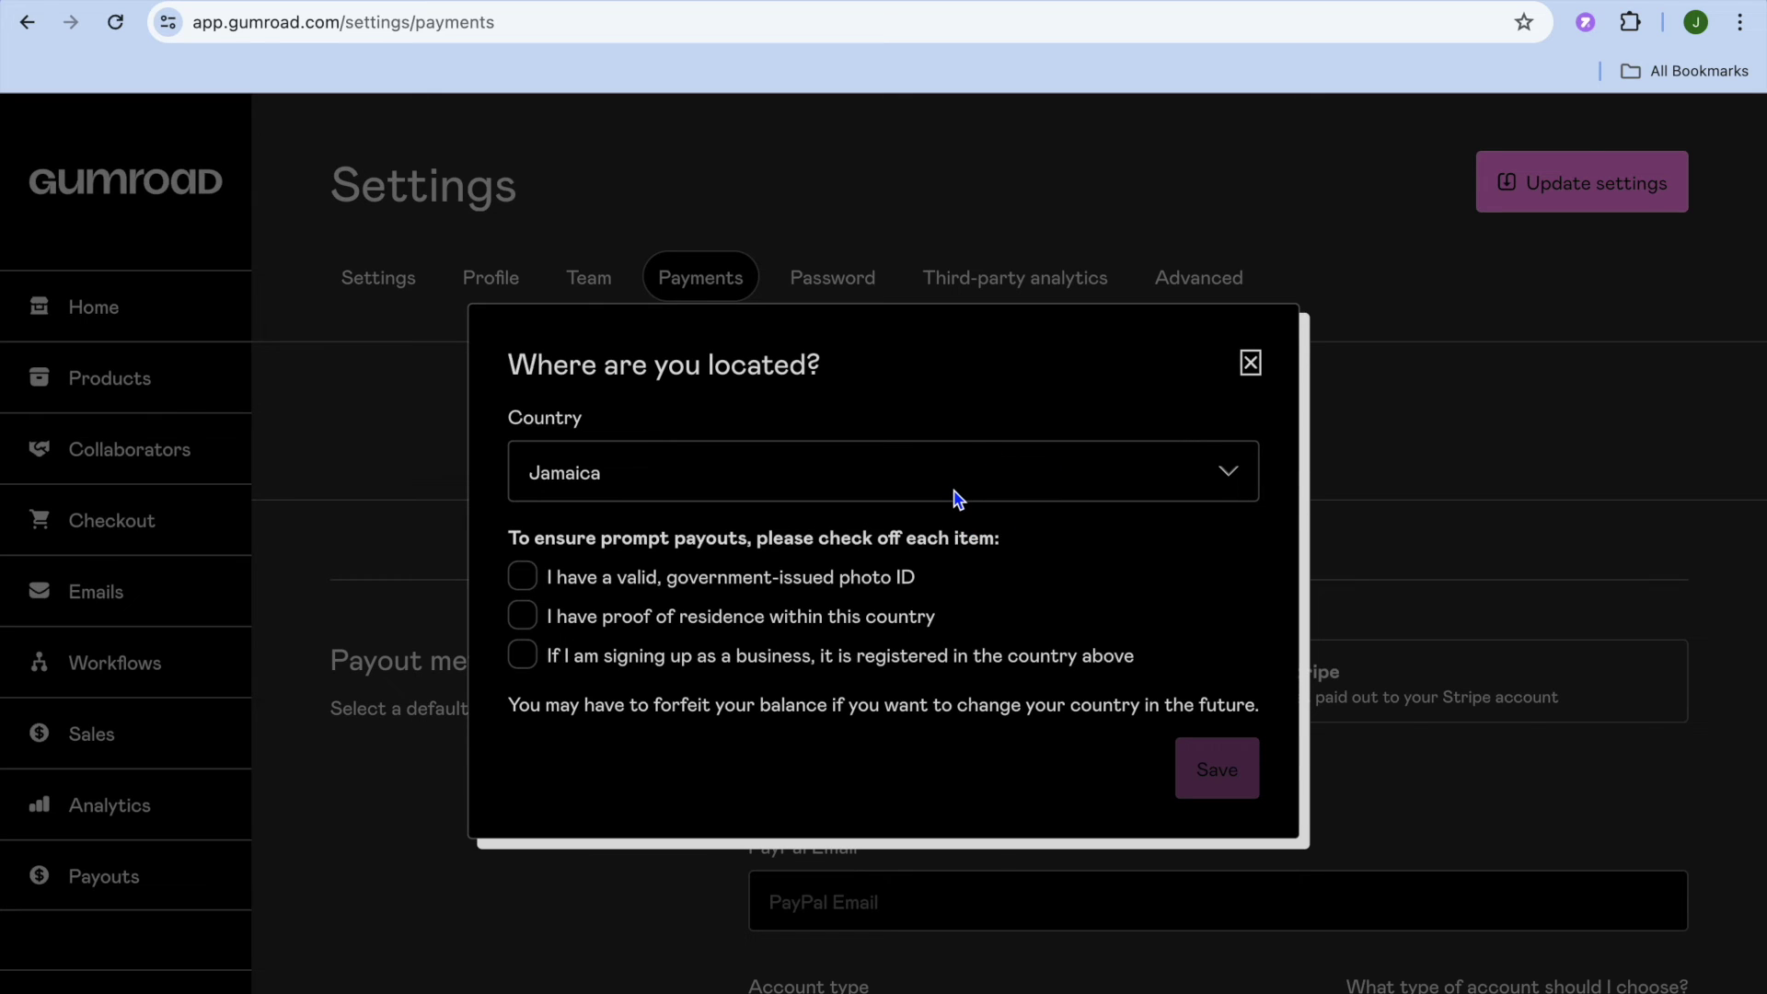
click(1250, 364)
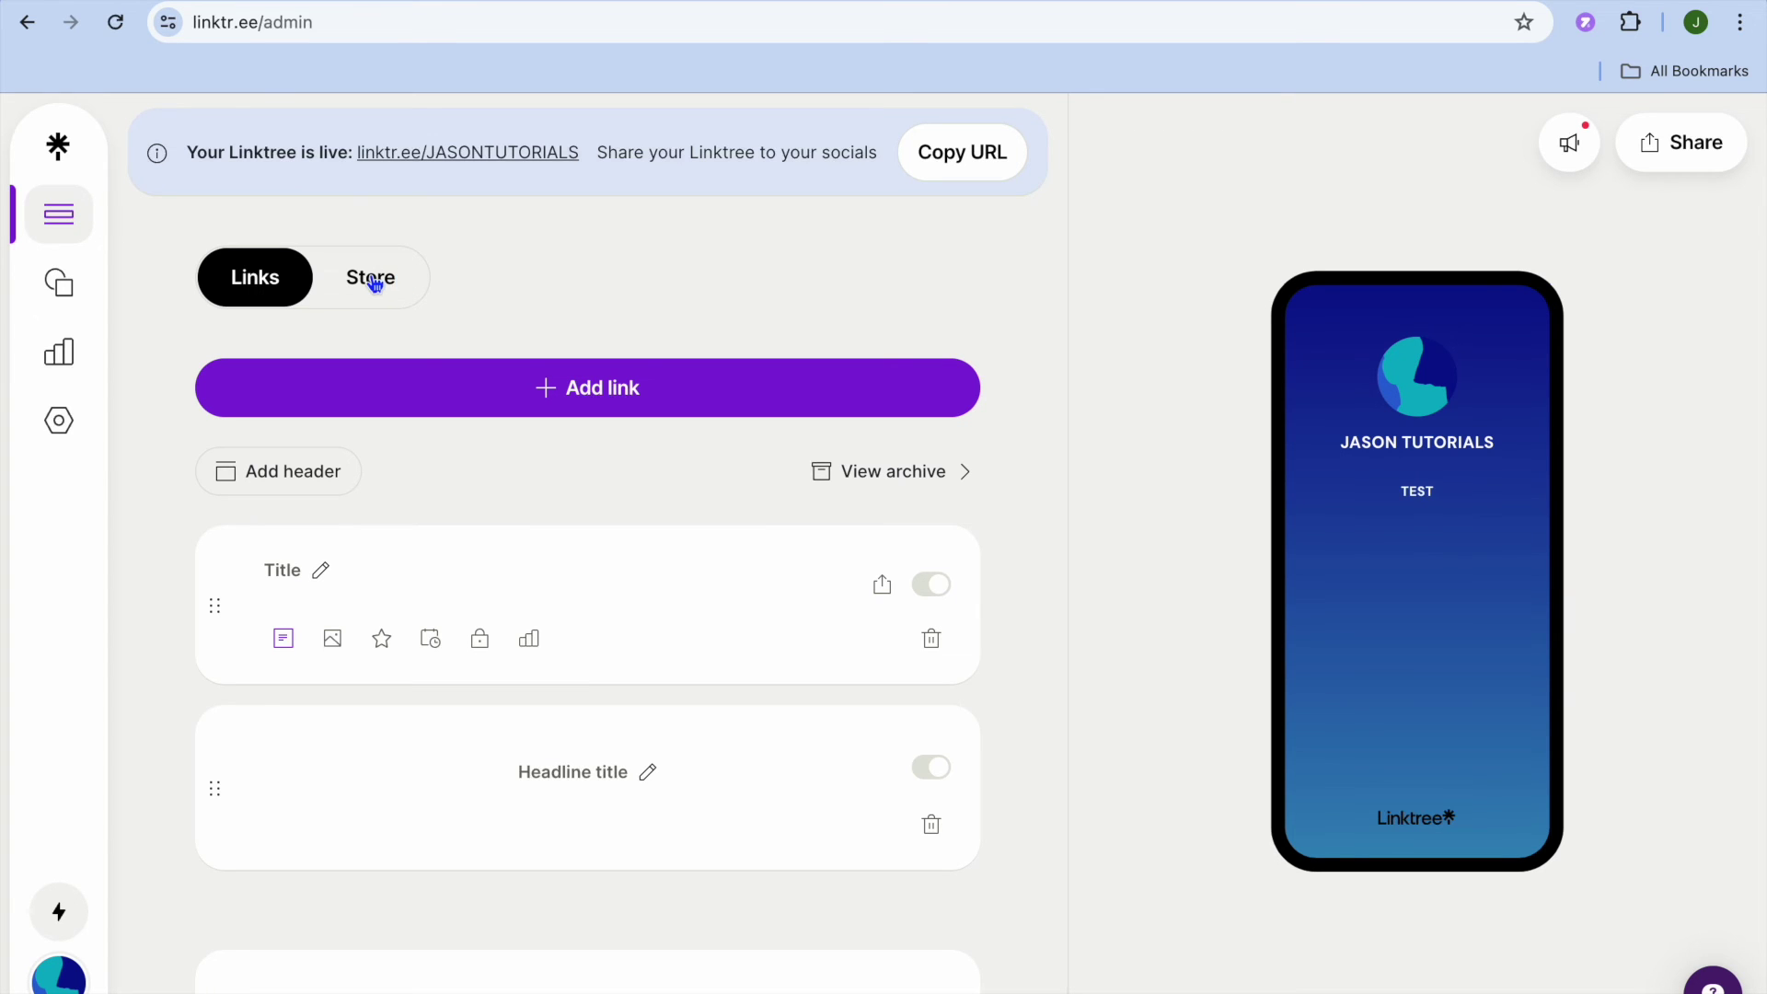
- In Linktree's Store, paste the Gumroad TEST product URL, keep USD, and add the $8 product
click(373, 284)
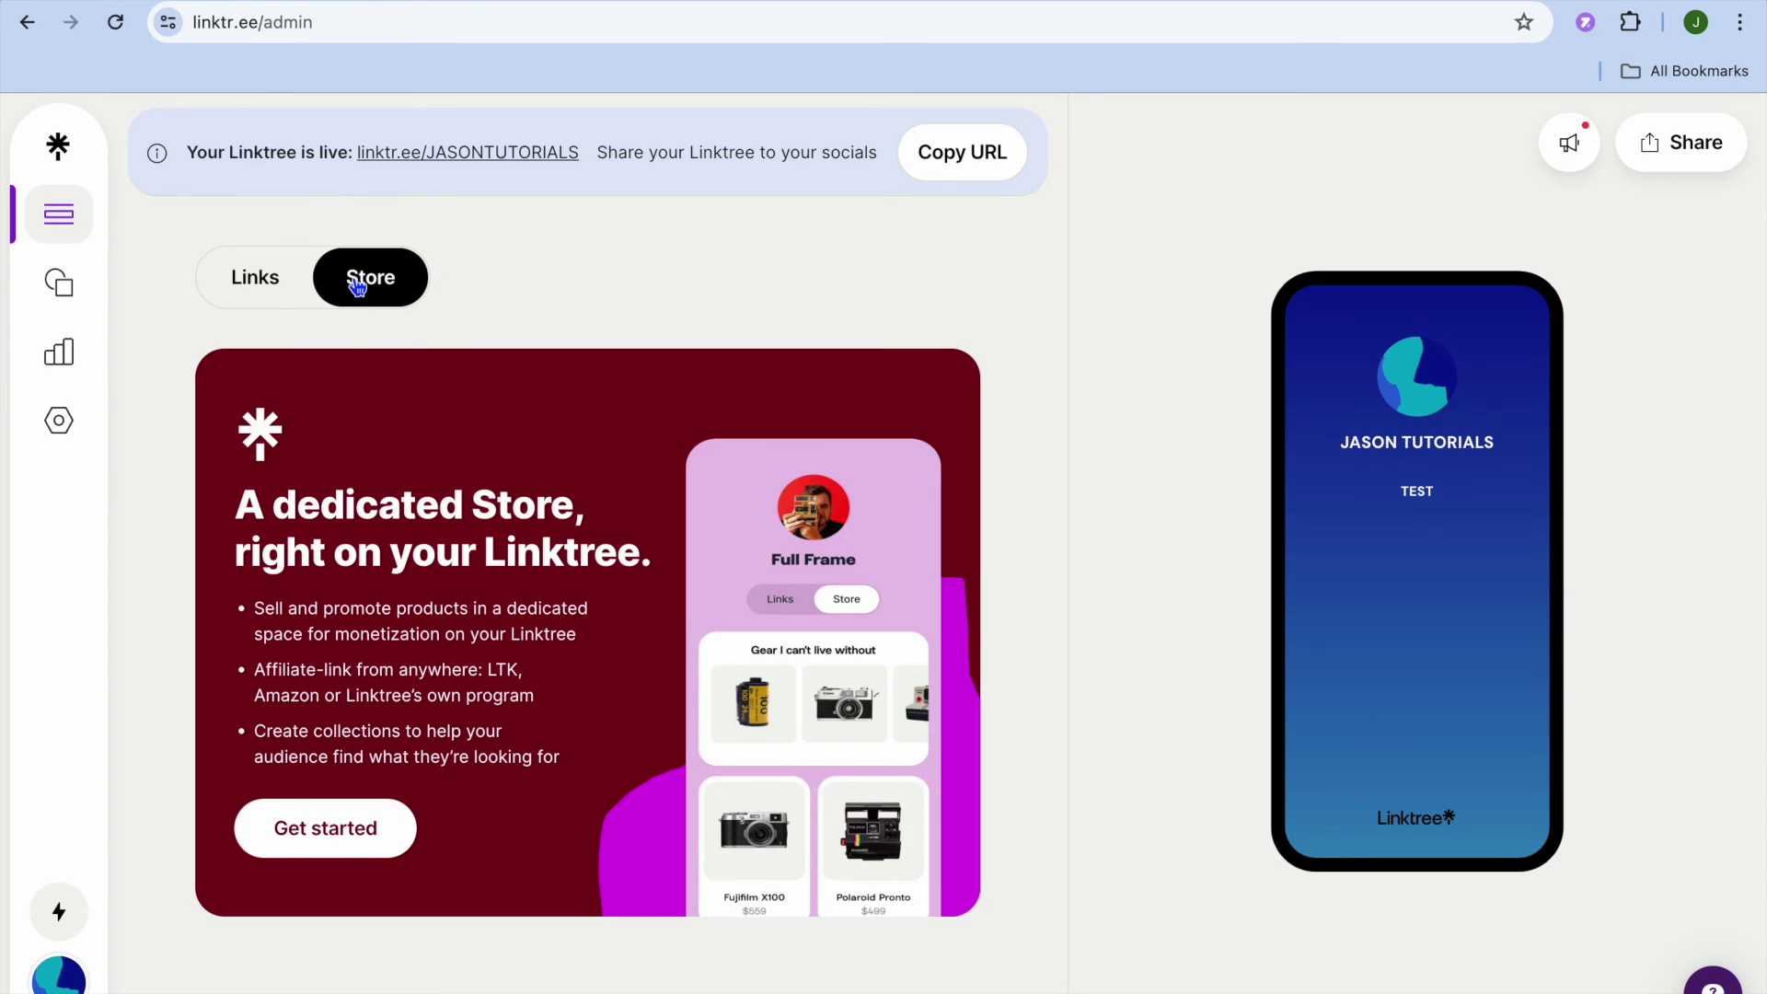
click(368, 839)
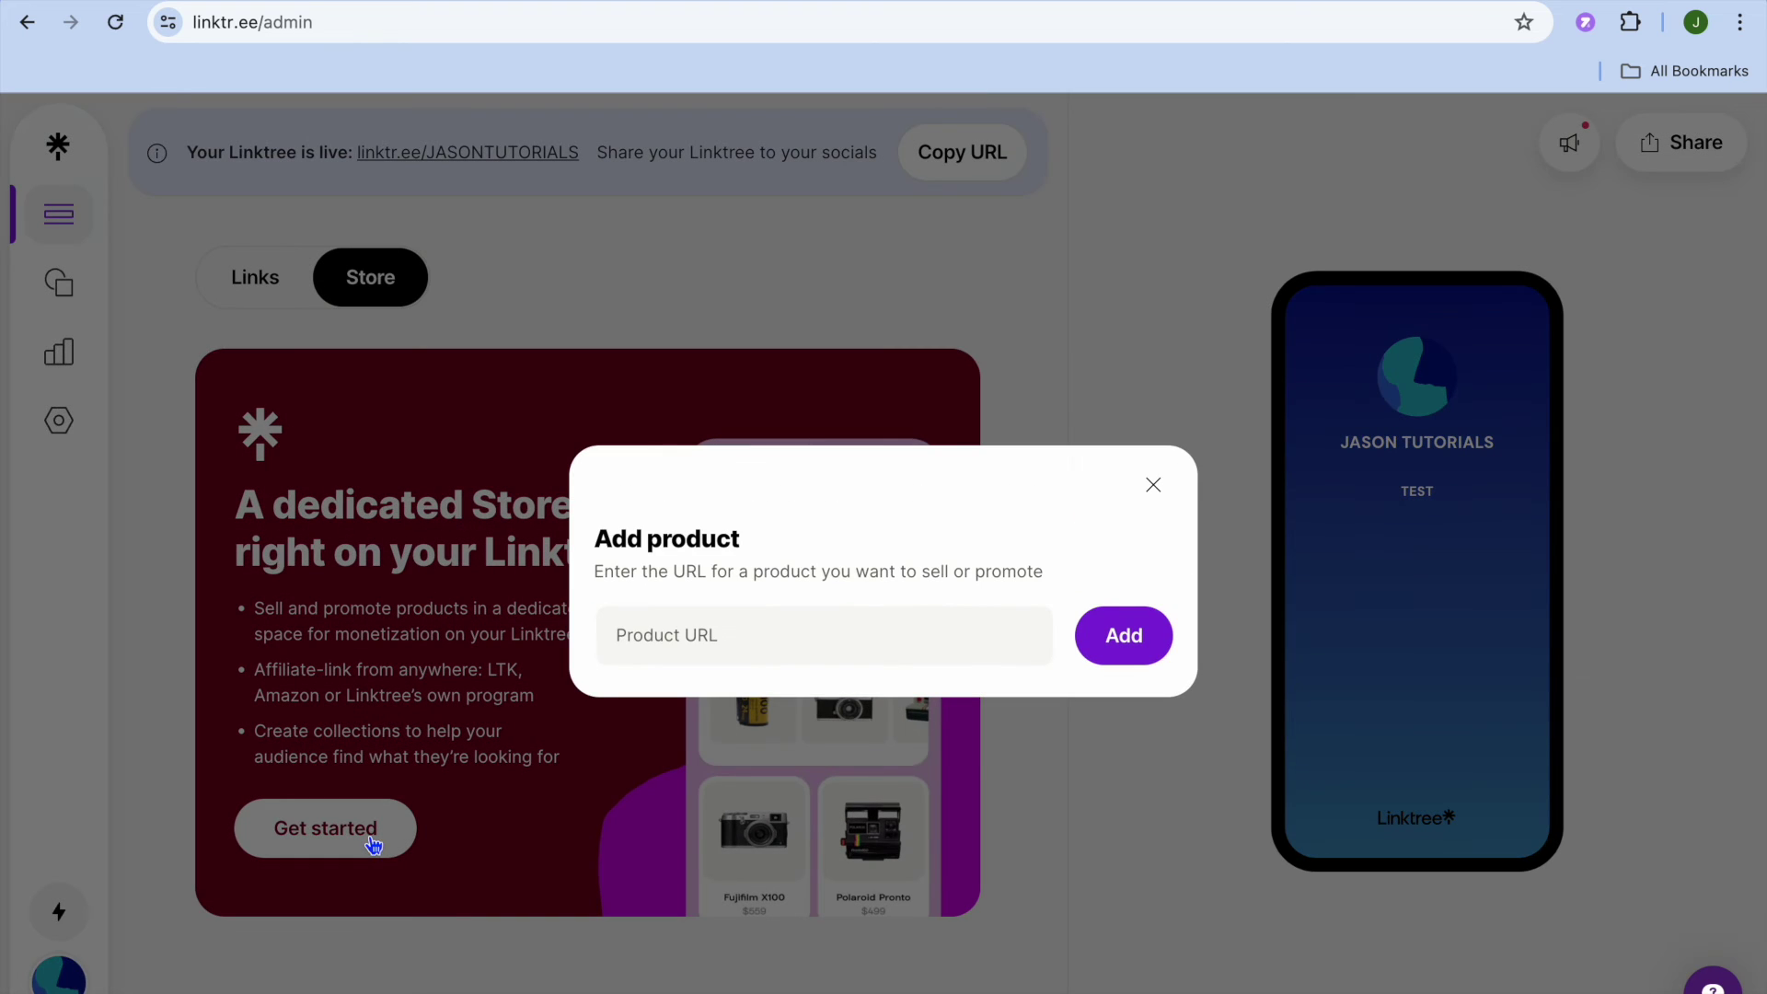
click(813, 643)
right_click(803, 647)
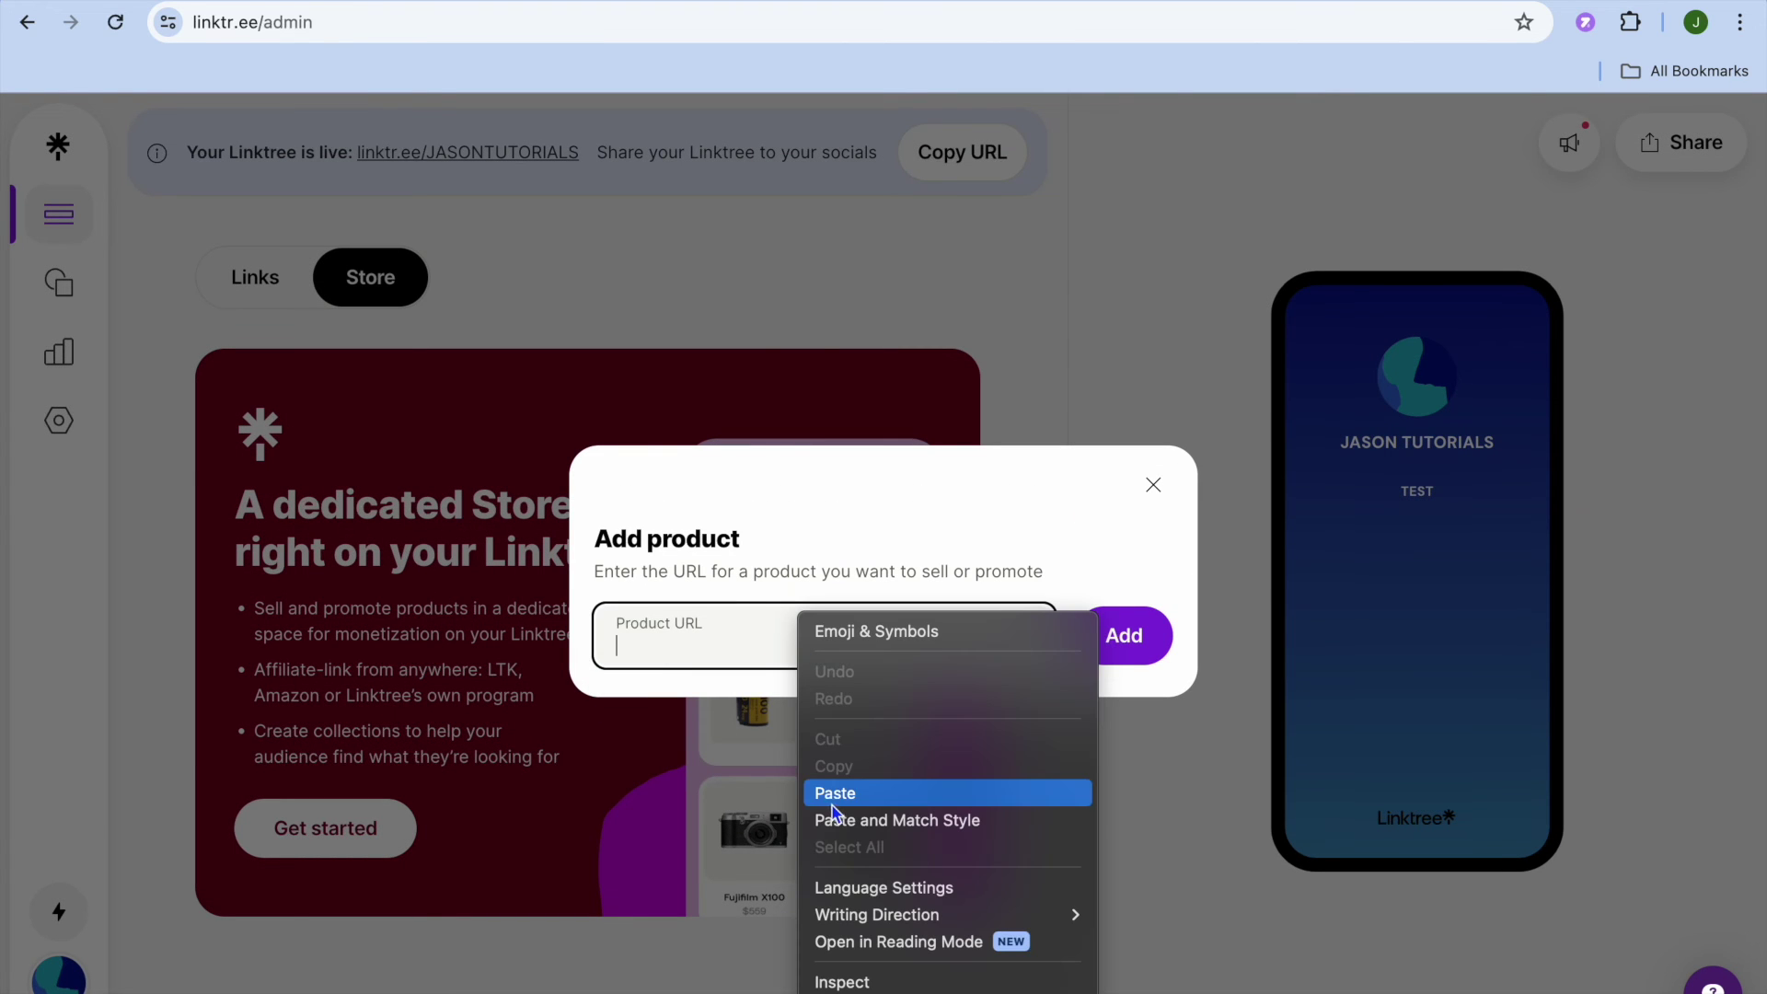
click(831, 799)
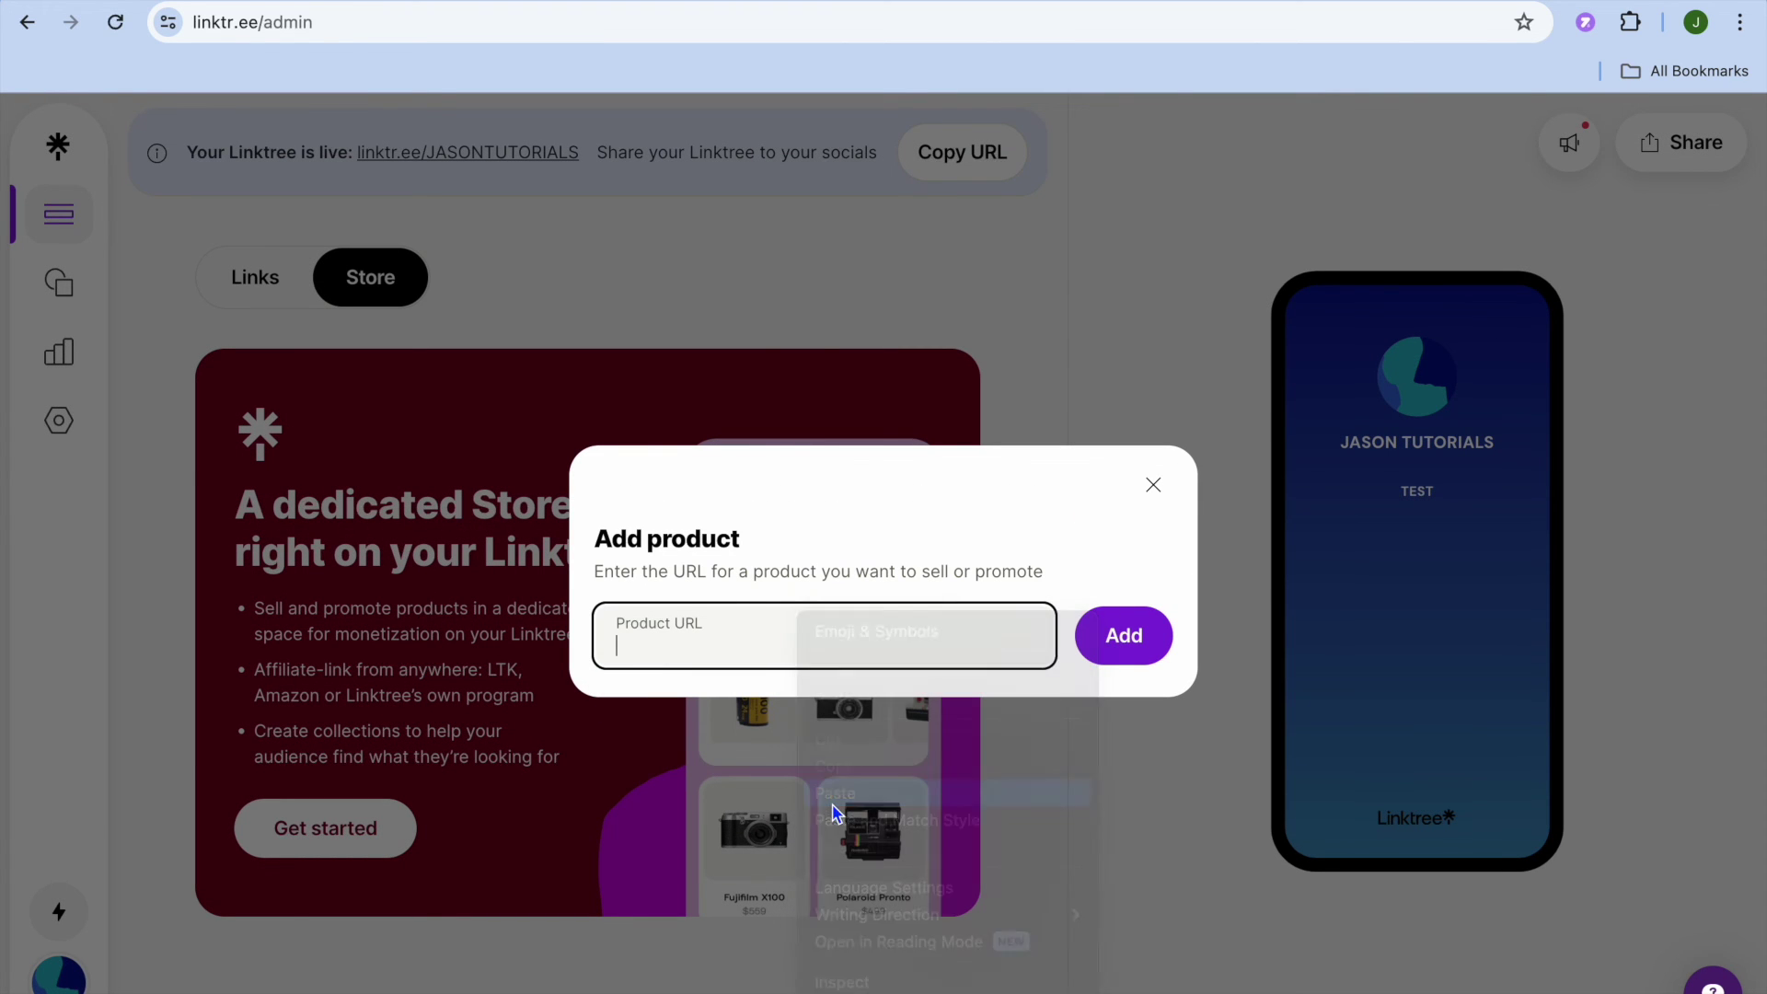
click(1113, 649)
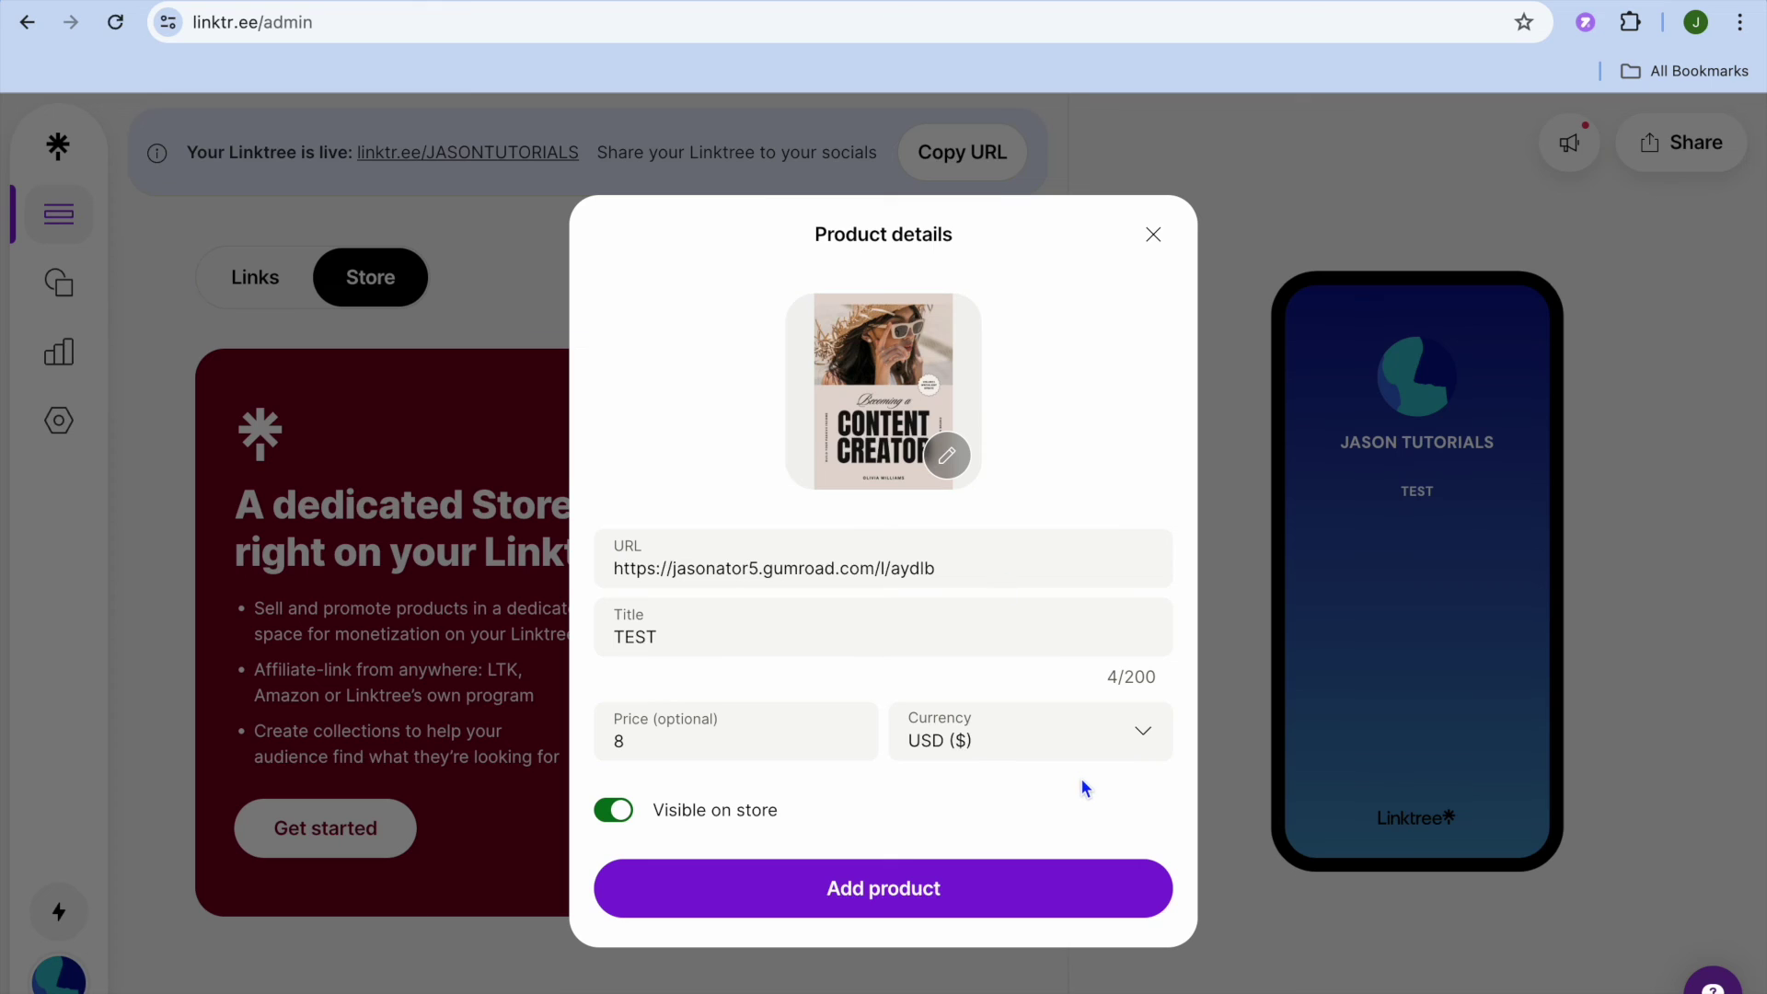
click(1027, 727)
click(1029, 733)
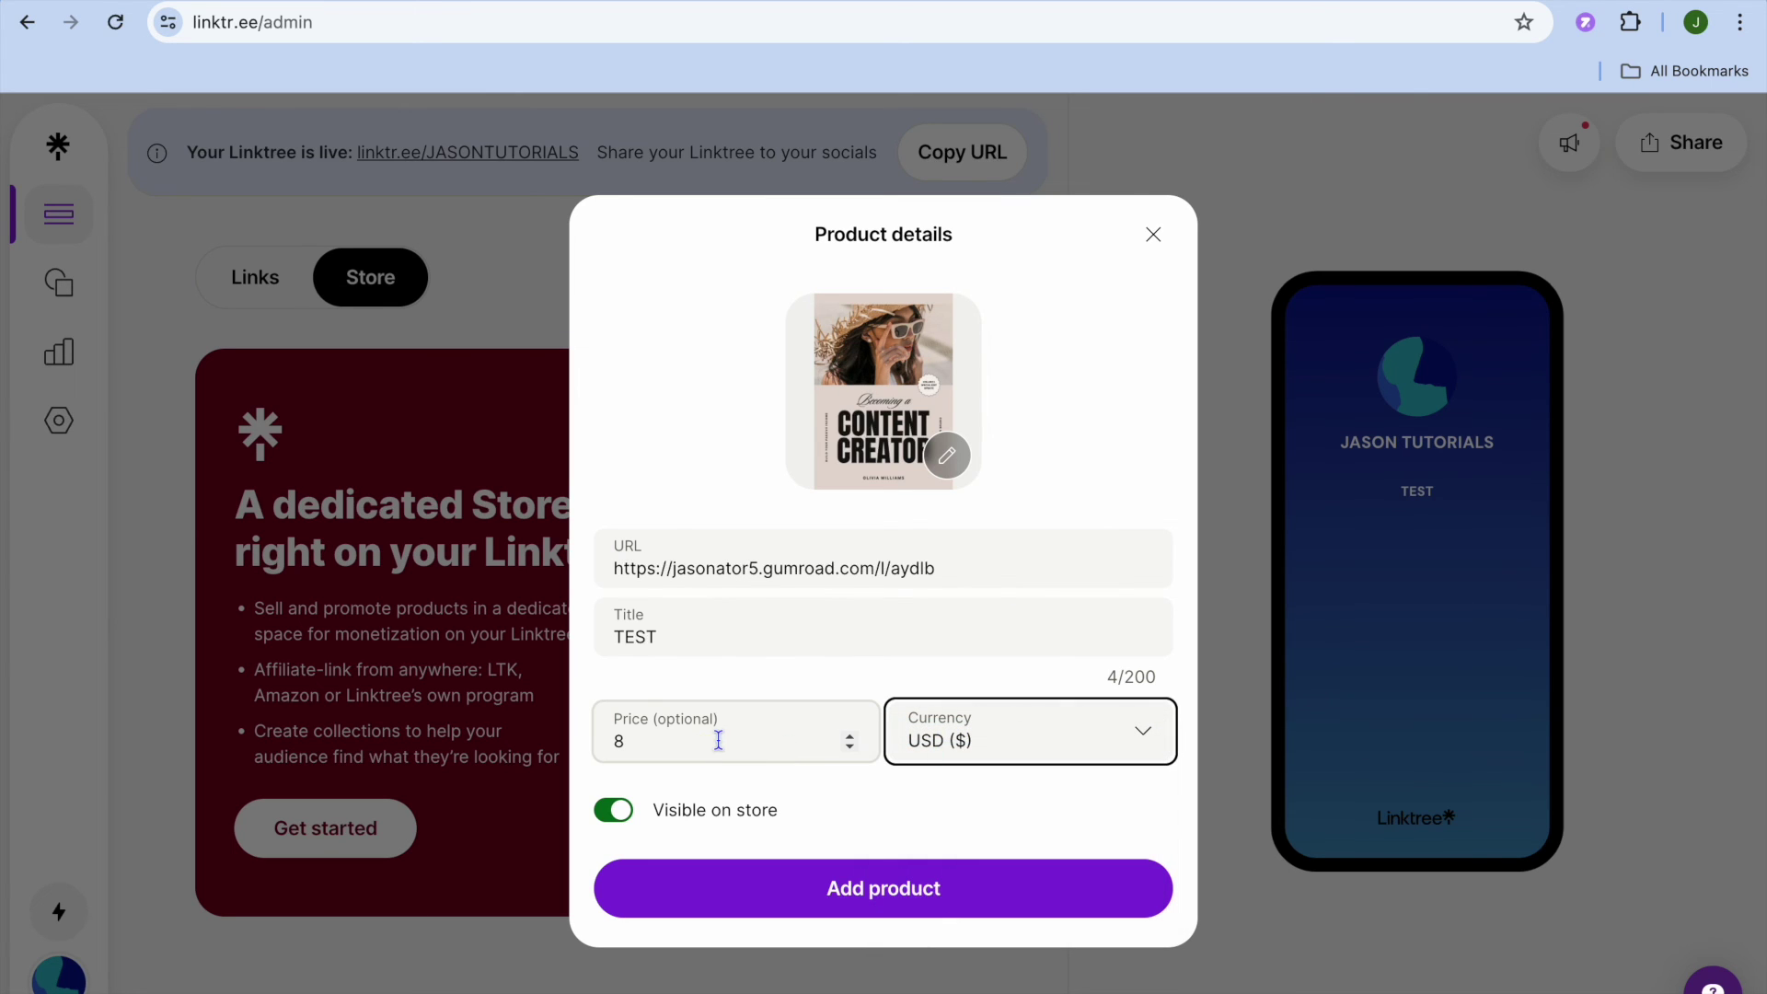
click(902, 900)
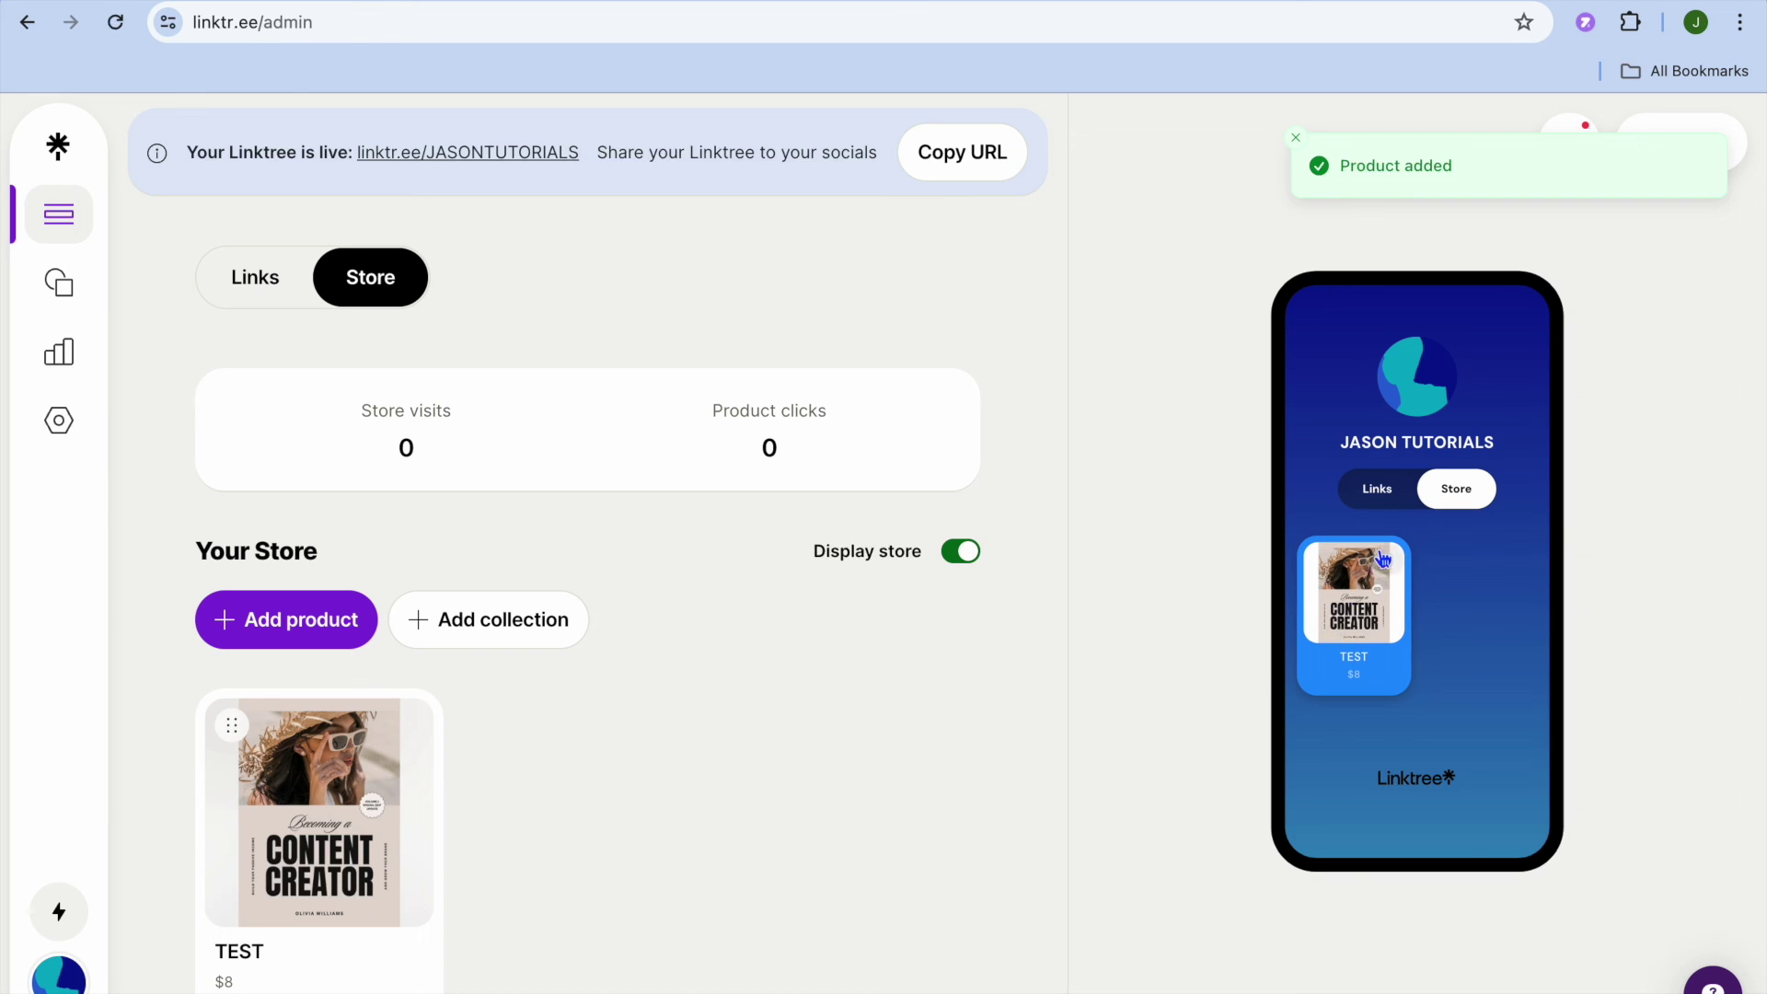
scroll(881, 799, down, 3)
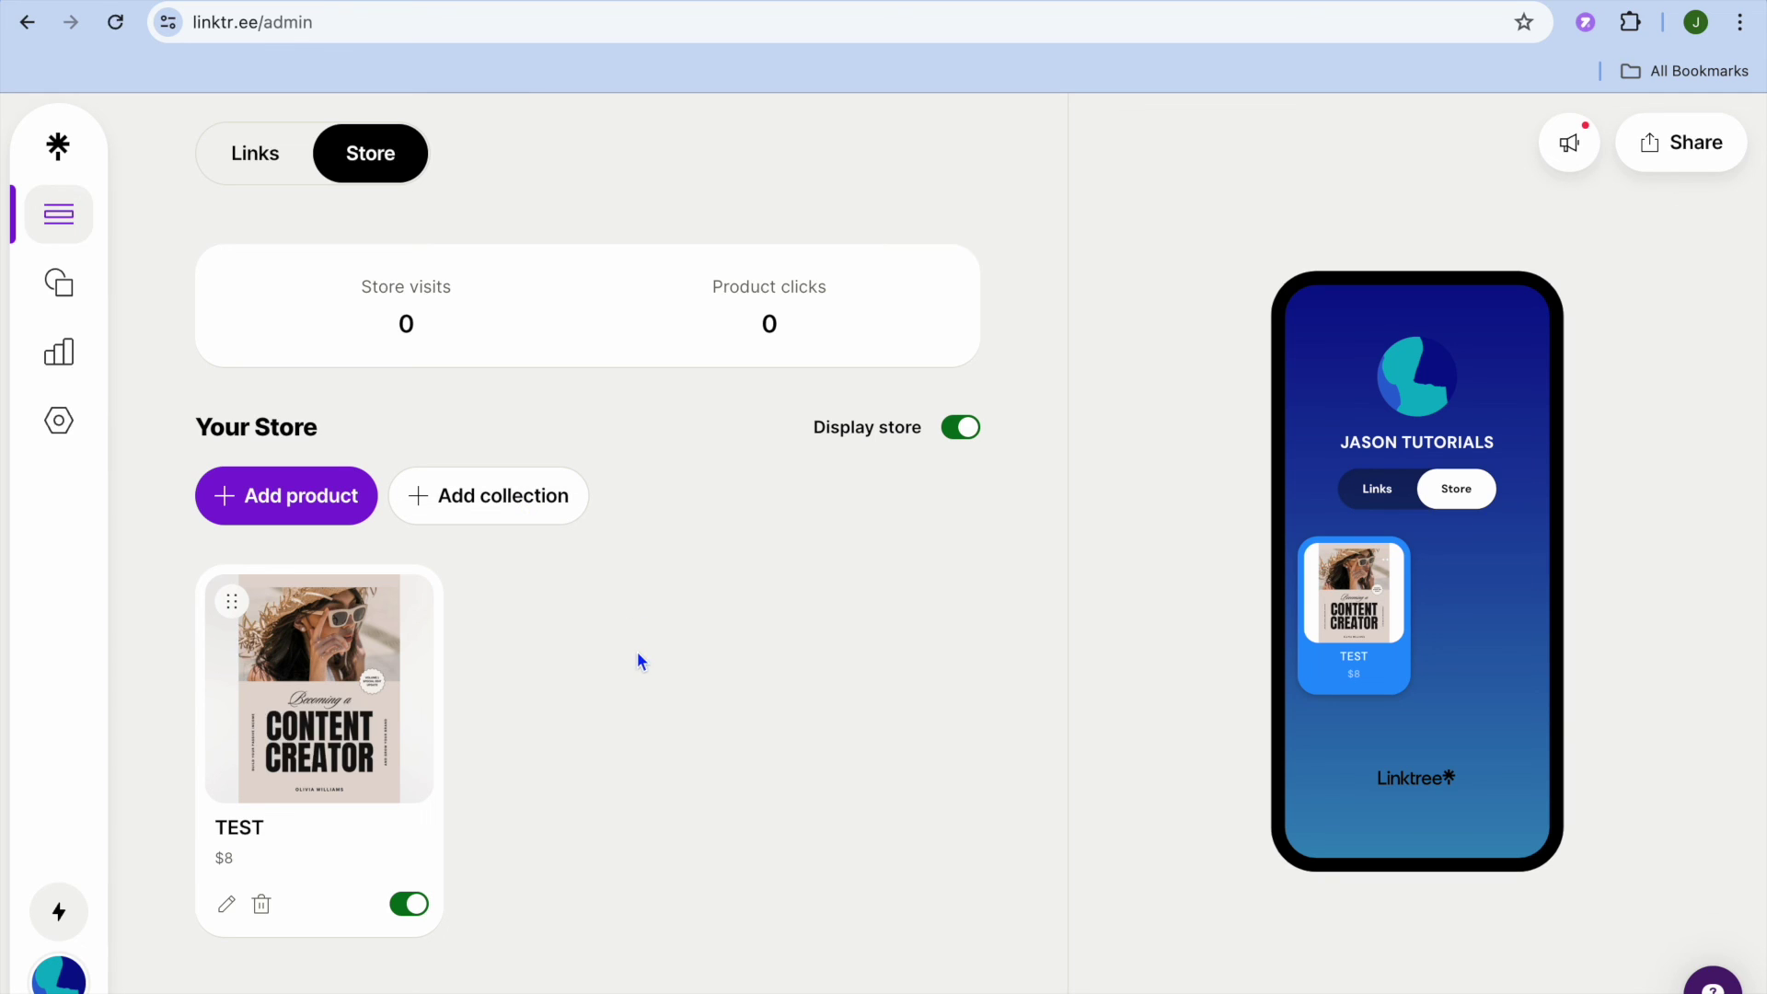
click(226, 911)
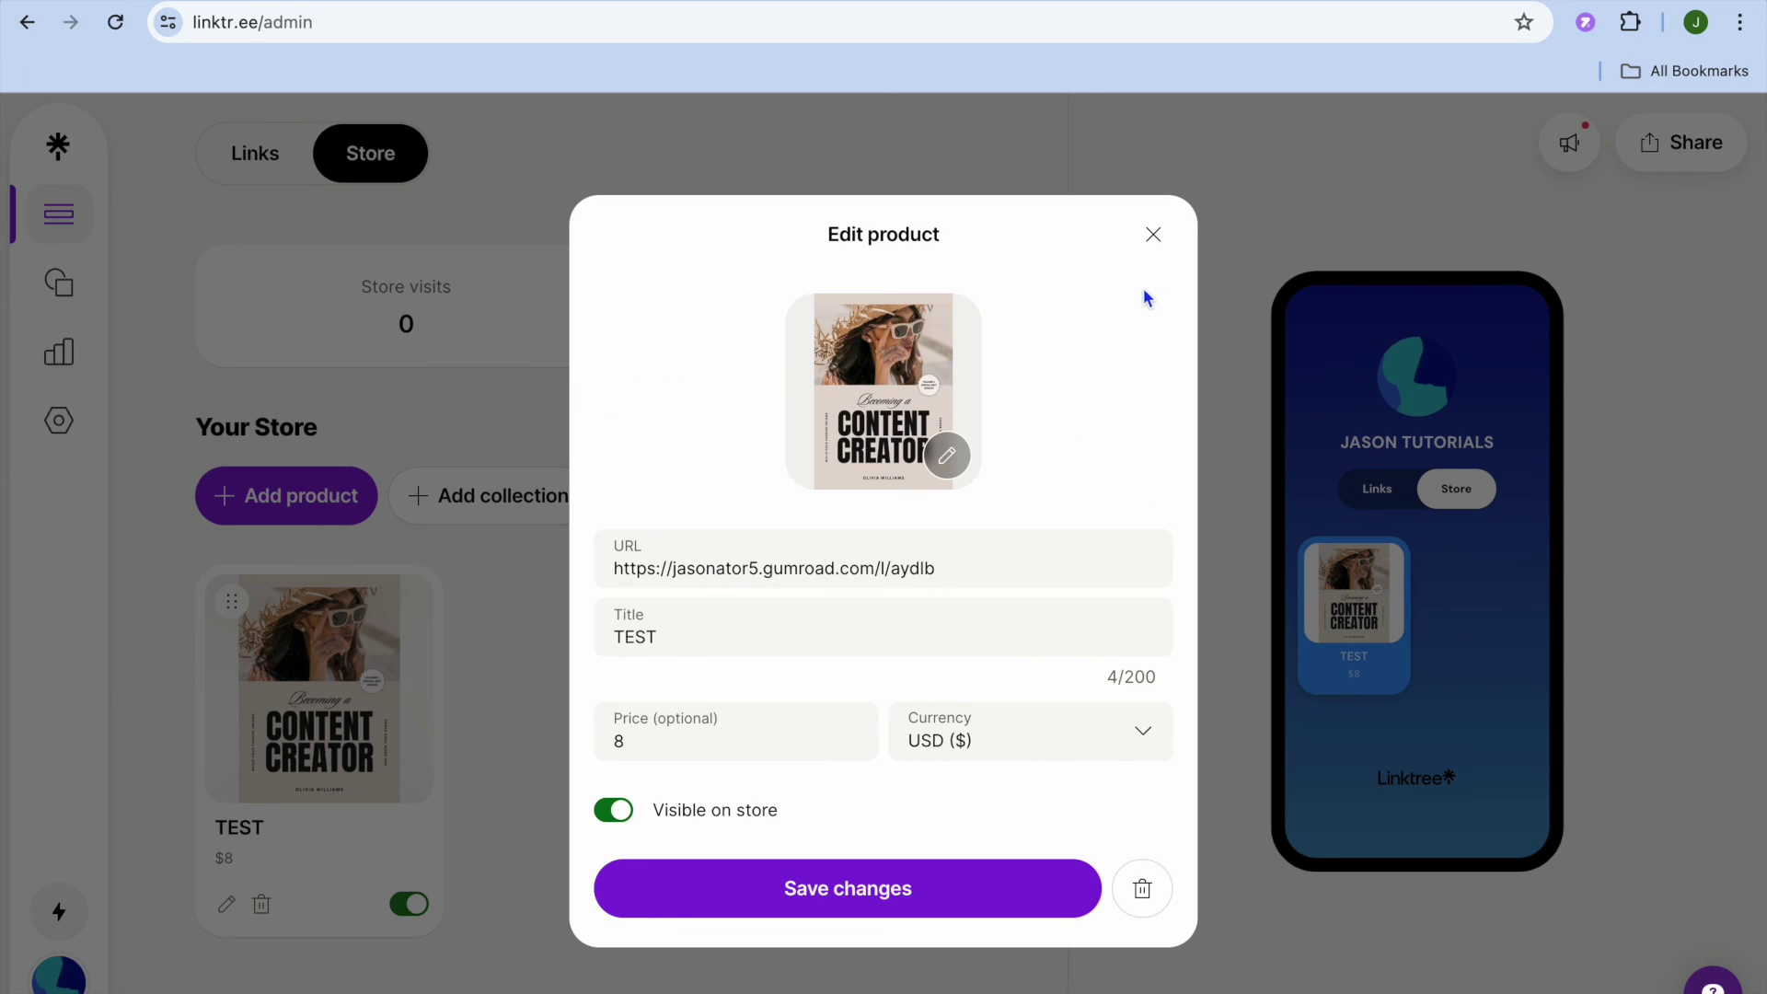
click(1154, 236)
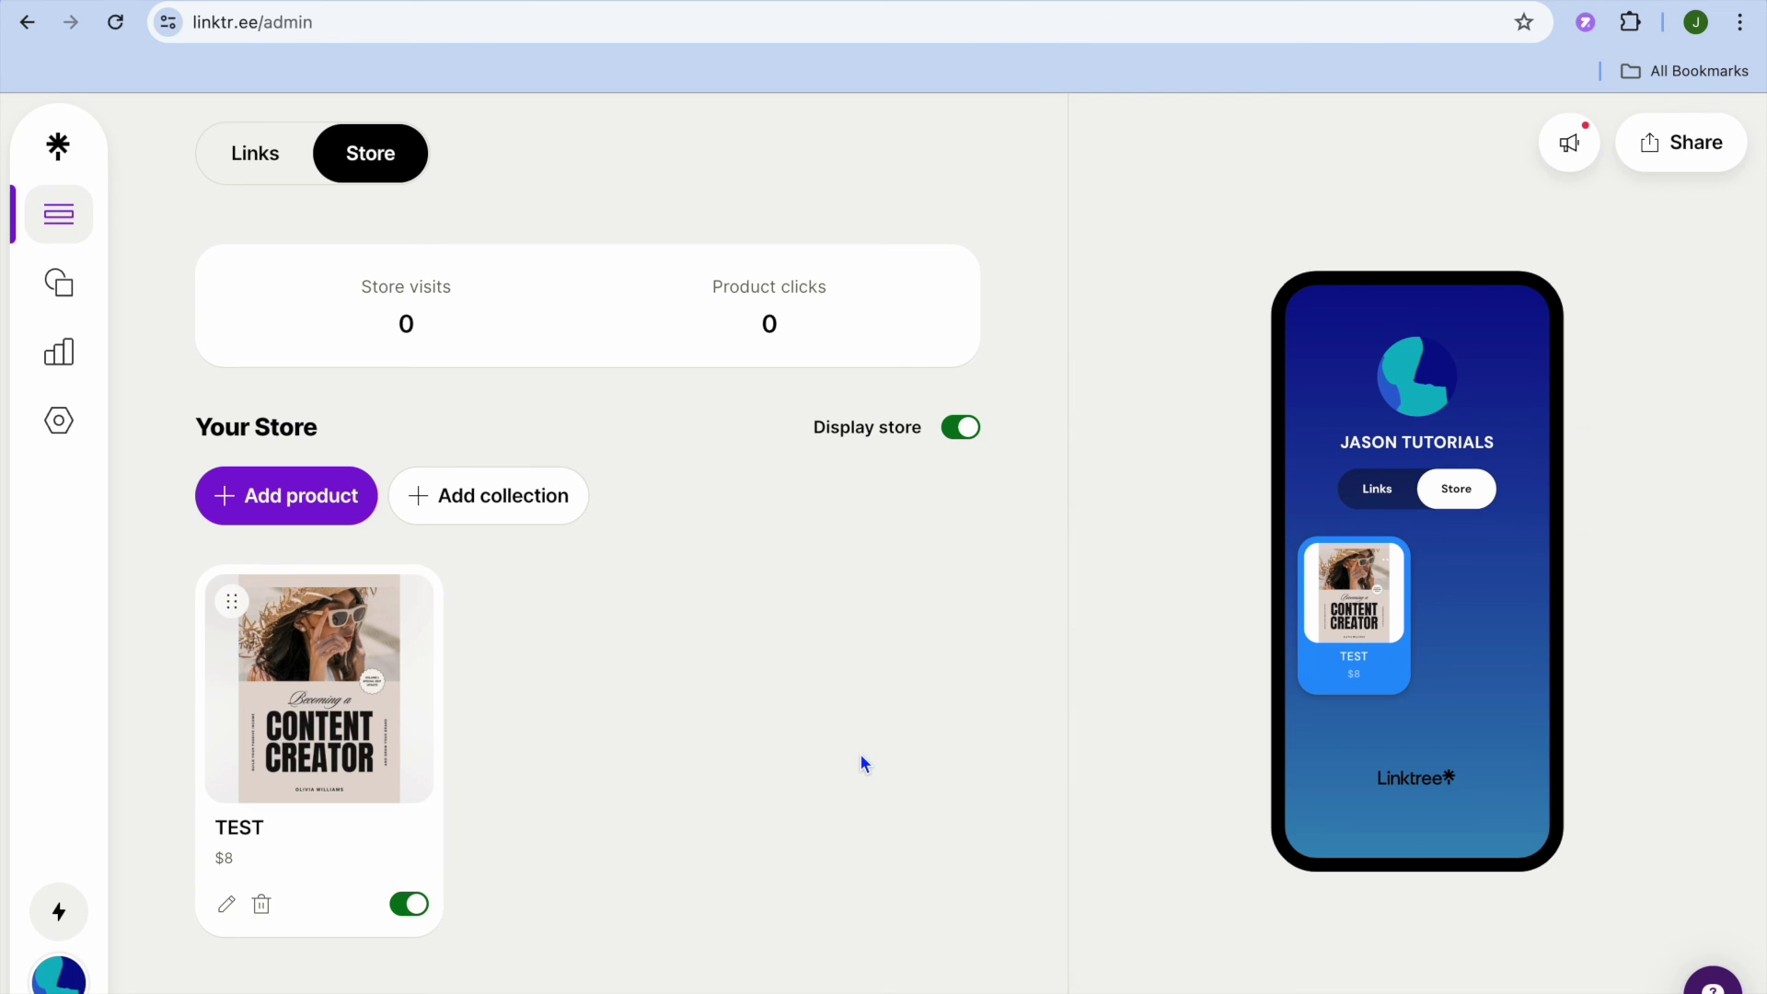